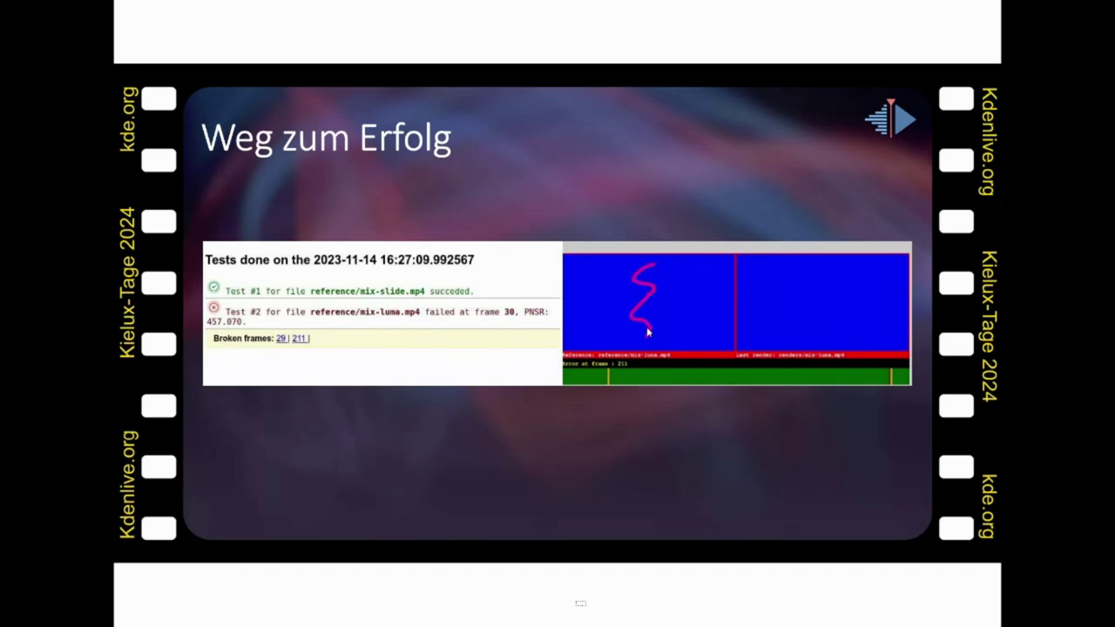
{"action": "key", "text": "Right"}
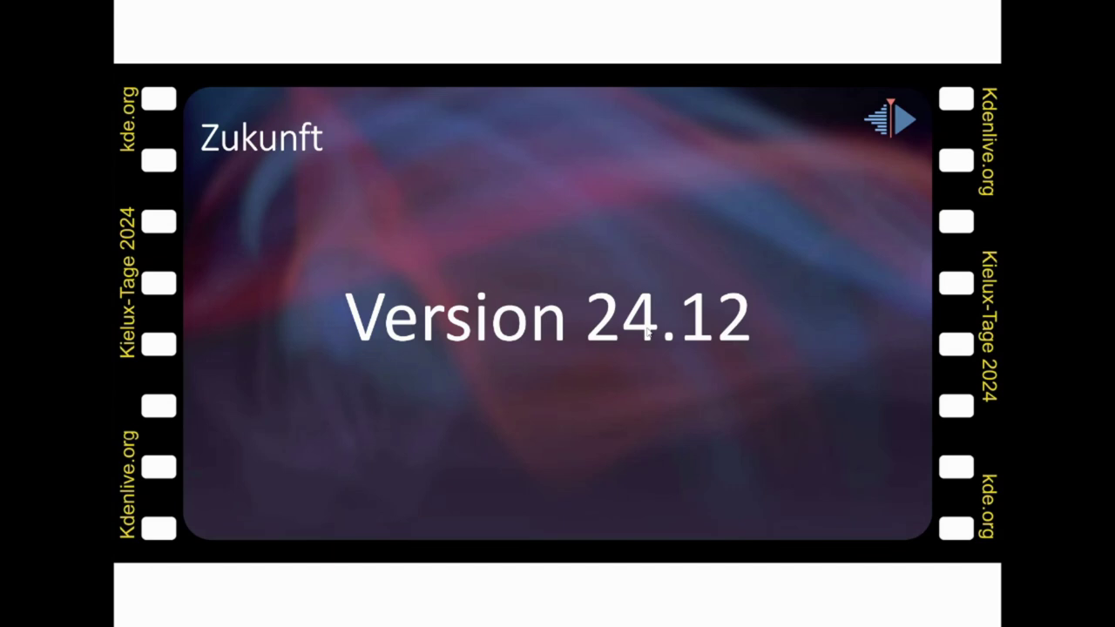
Step: Switch to Kdenlive and place the pink color clip at the start of track V1
{"action": "key", "text": "alt+Tab"}
{"action": "key", "text": "alt+Tab"}
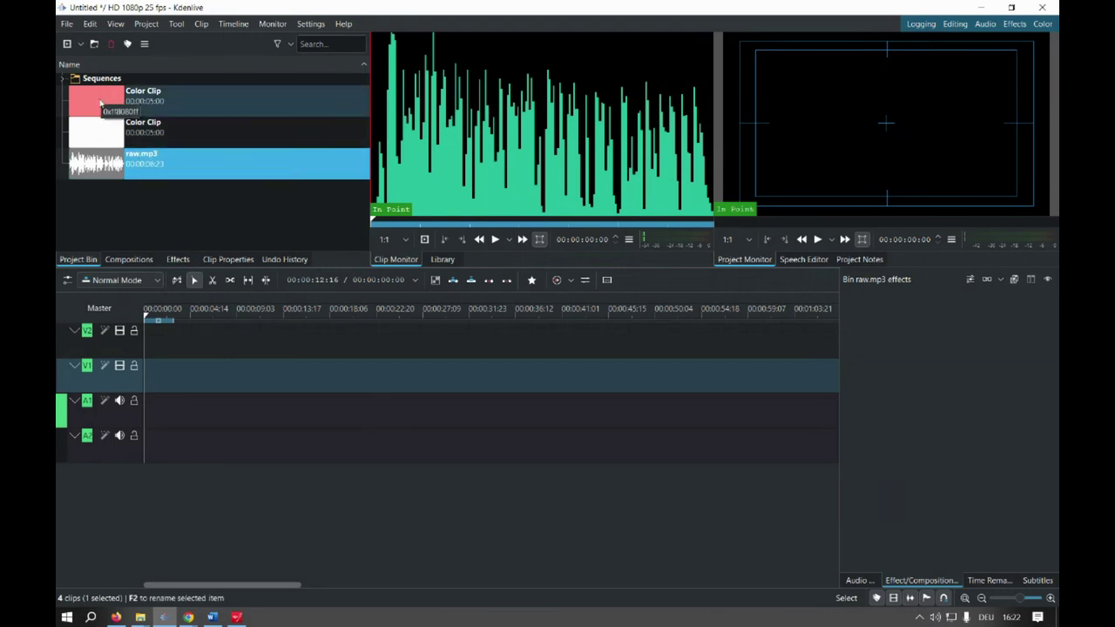
{"action": "left_click_drag", "start_coordinate": [100, 102], "coordinate": [144, 369]}
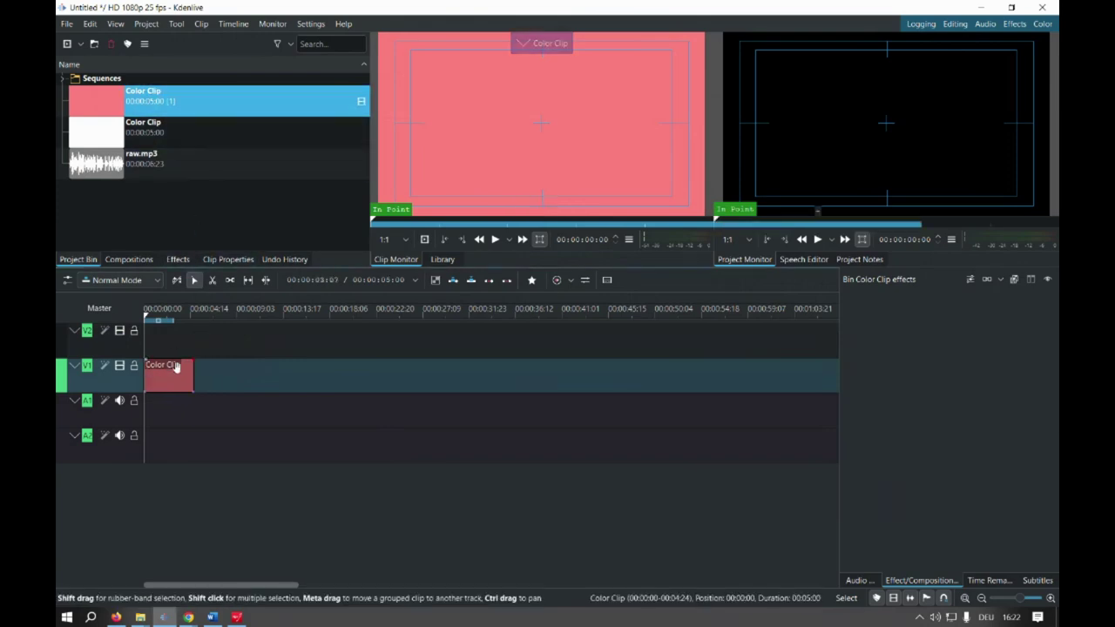
{"action": "left_click", "coordinate": [175, 366]}
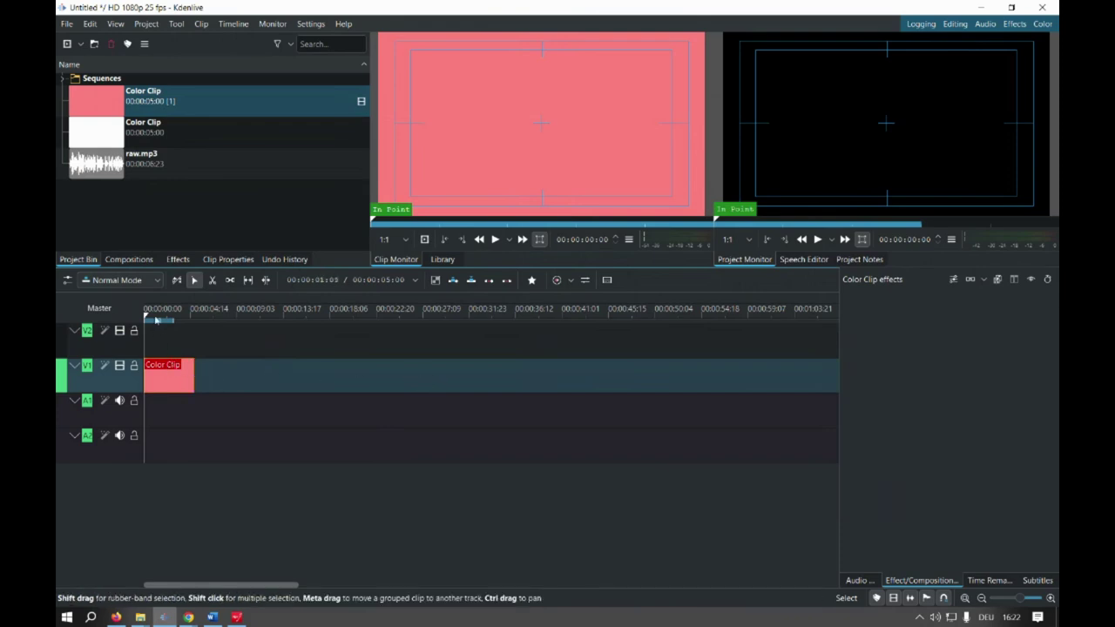
{"action": "left_click", "coordinate": [152, 316]}
{"action": "left_click_drag", "start_coordinate": [153, 316], "coordinate": [154, 317]}
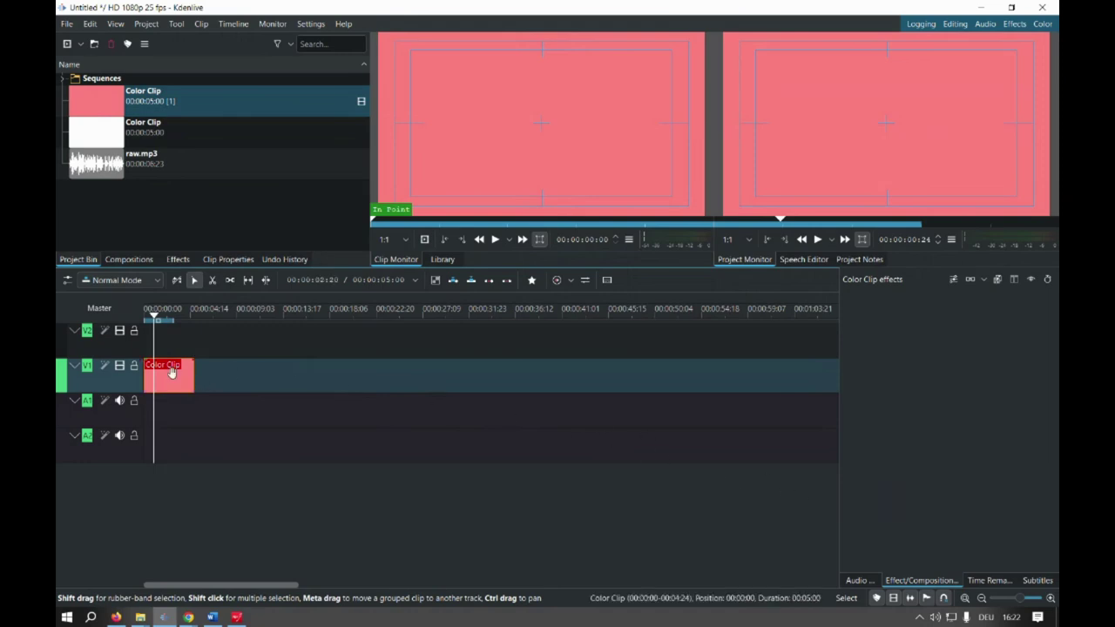
Step: Add the white color clip to track V2, partly overlapping the pink clip below
{"action": "left_click_drag", "start_coordinate": [109, 133], "coordinate": [172, 334]}
{"action": "left_click", "coordinate": [199, 316]}
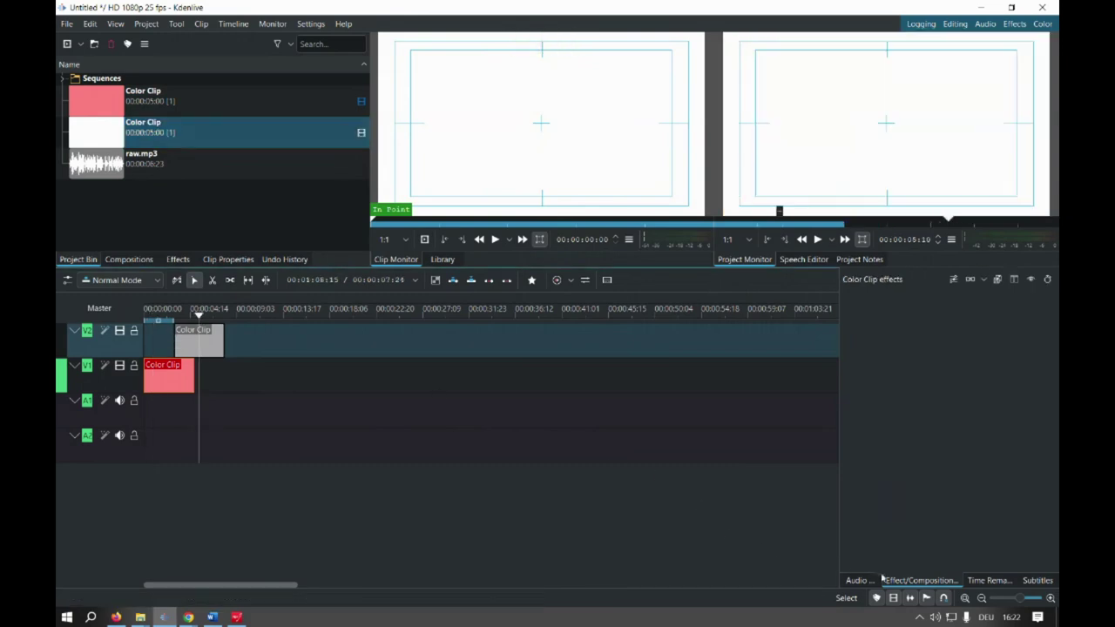
Step: Check the program version in the About Kdenlive information and close it
{"action": "left_click", "coordinate": [344, 25]}
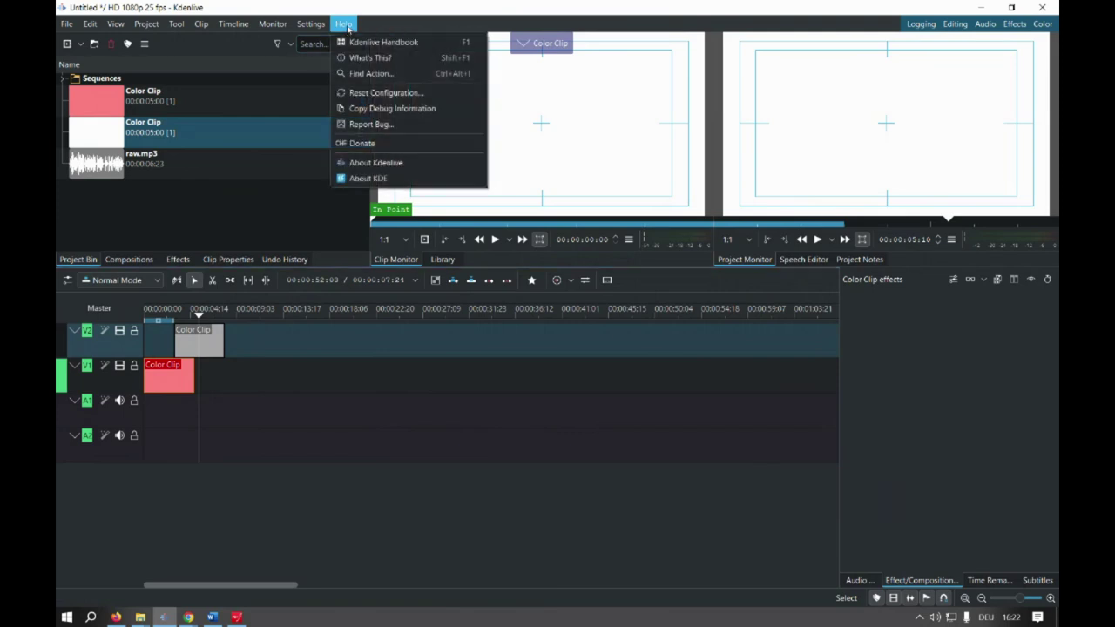
{"action": "left_click", "coordinate": [375, 162]}
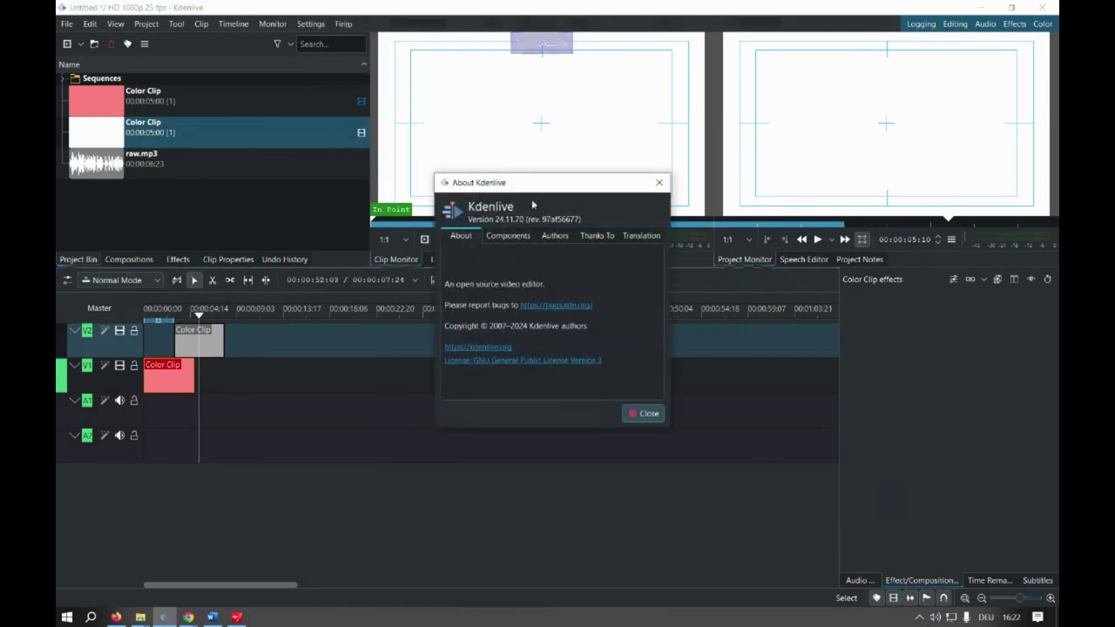
{"action": "left_click", "coordinate": [659, 183]}
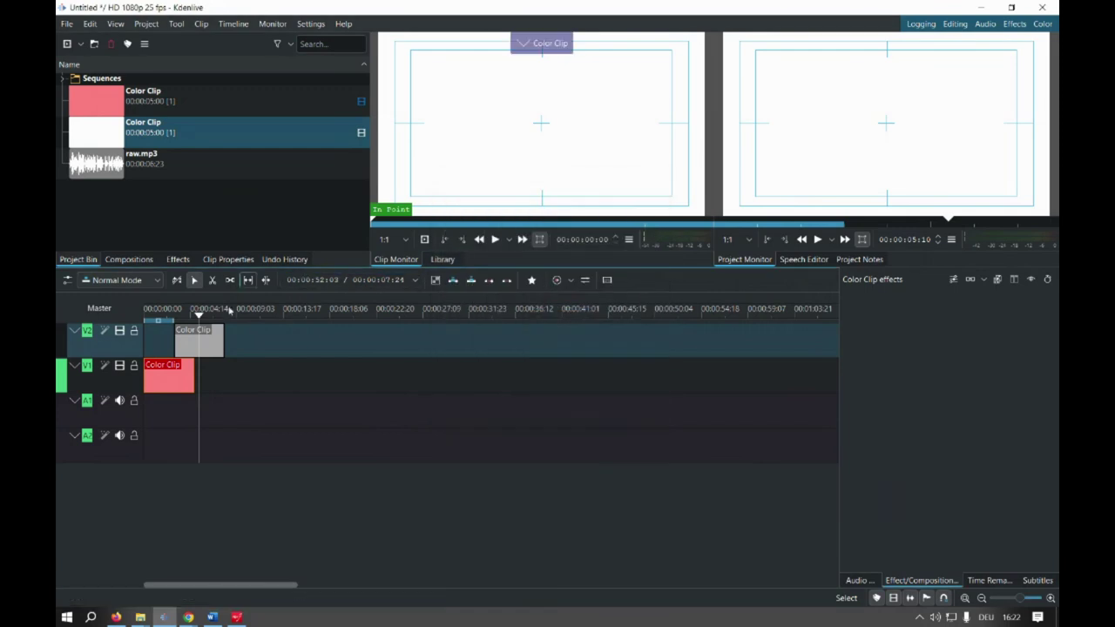
Step: Move the white clip on V2 to the timeline start and place raw.mp3 at the start of track A1
{"action": "left_click_drag", "start_coordinate": [211, 333], "coordinate": [181, 334]}
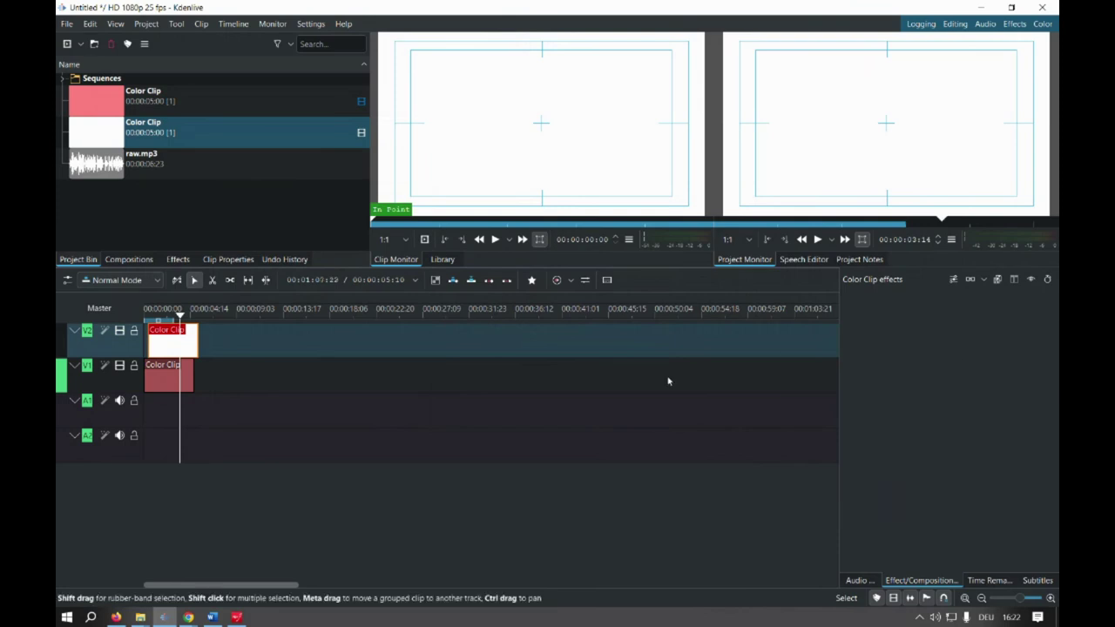
{"action": "left_click_drag", "start_coordinate": [183, 338], "coordinate": [181, 338]}
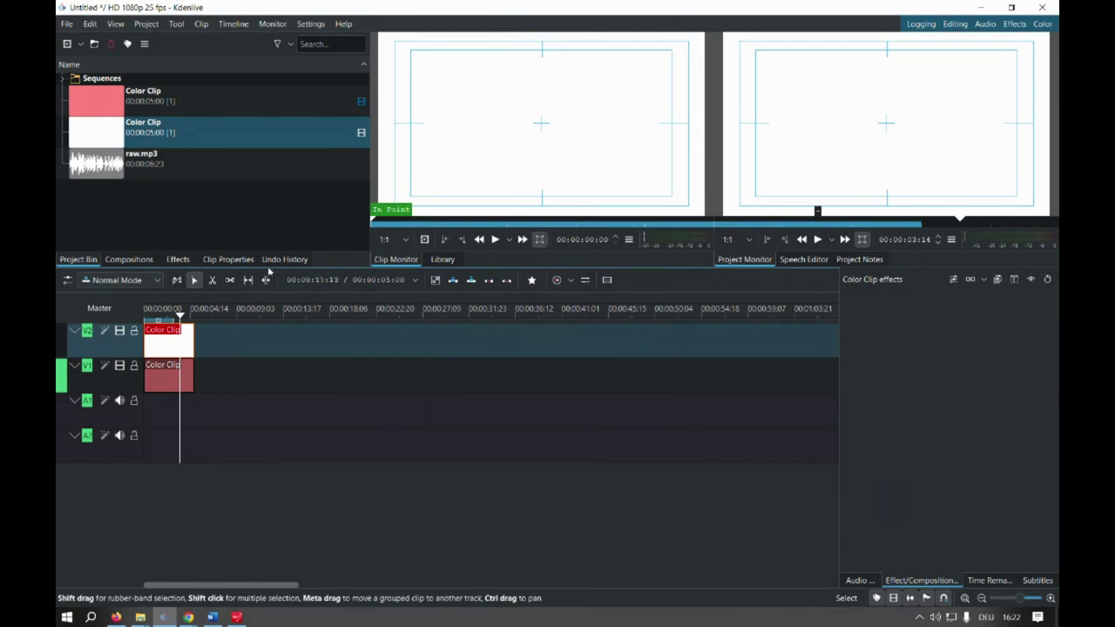
{"action": "left_click_drag", "start_coordinate": [107, 164], "coordinate": [172, 407]}
{"action": "left_click", "coordinate": [235, 324]}
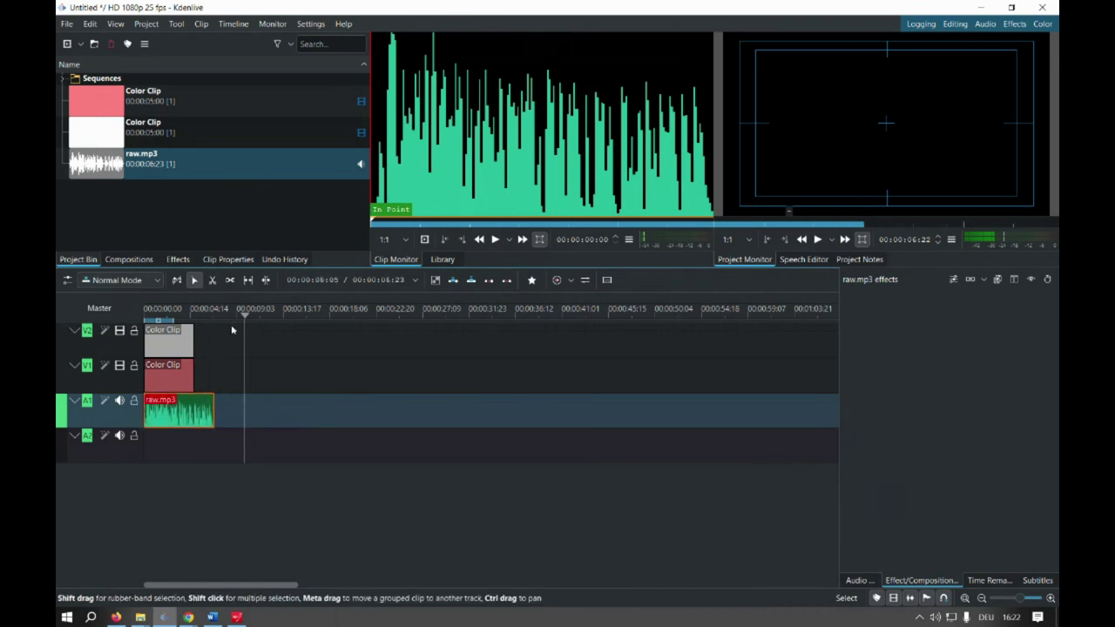
Step: Move the playhead back over the color clips and apply the Transform effect to the white clip on V2
{"action": "left_click_drag", "start_coordinate": [243, 316], "coordinate": [176, 322]}
{"action": "right_click", "coordinate": [178, 329]}
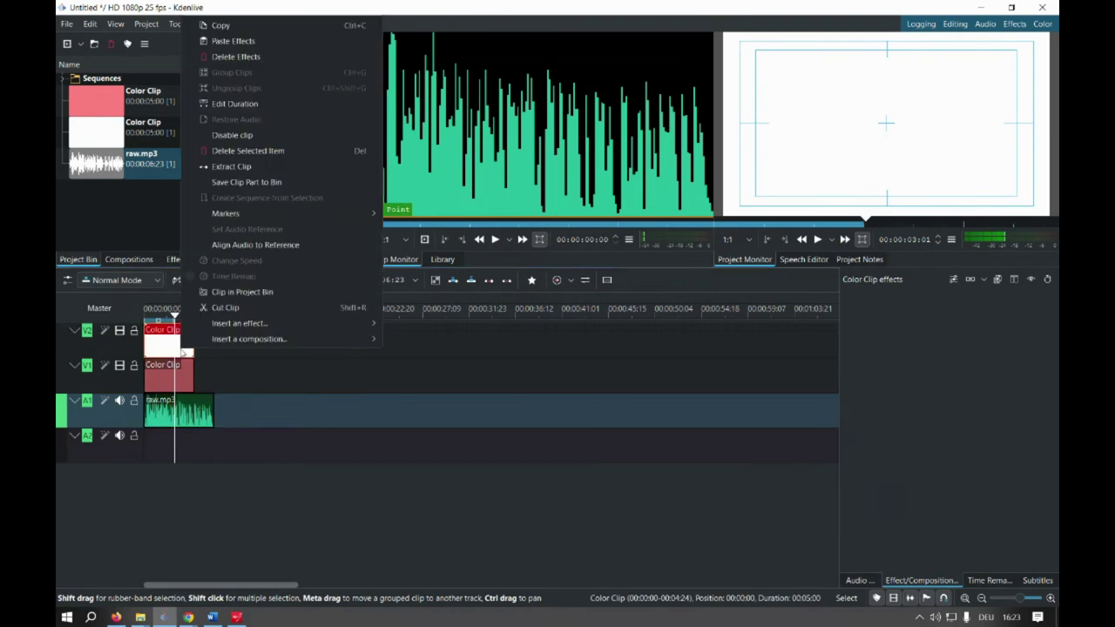
{"action": "mouse_move", "coordinate": [348, 323]}
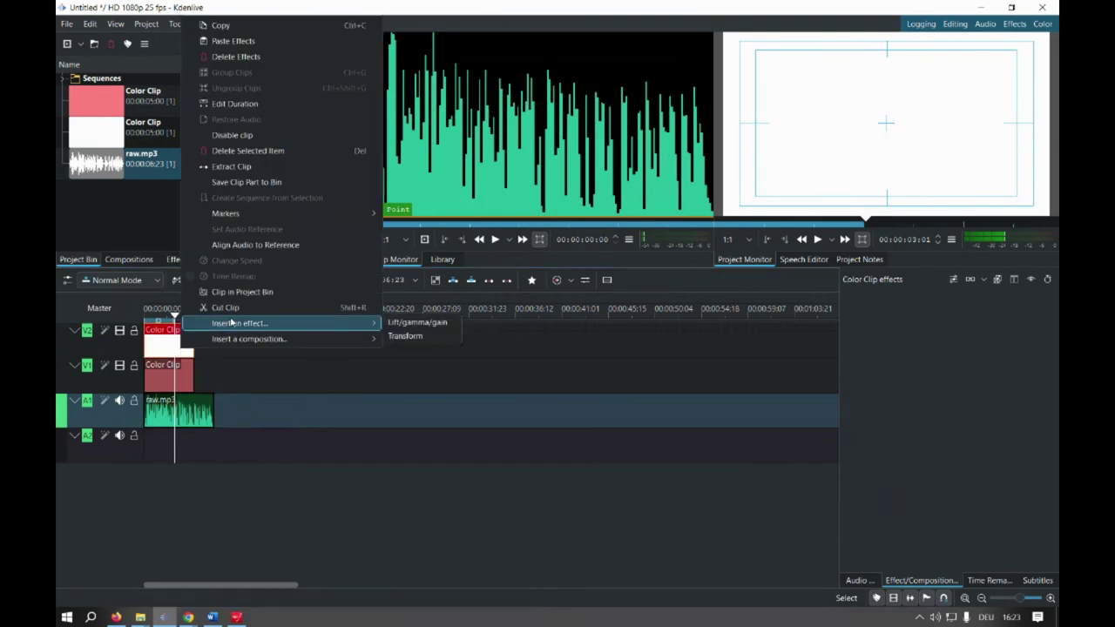
{"action": "left_click", "coordinate": [402, 336]}
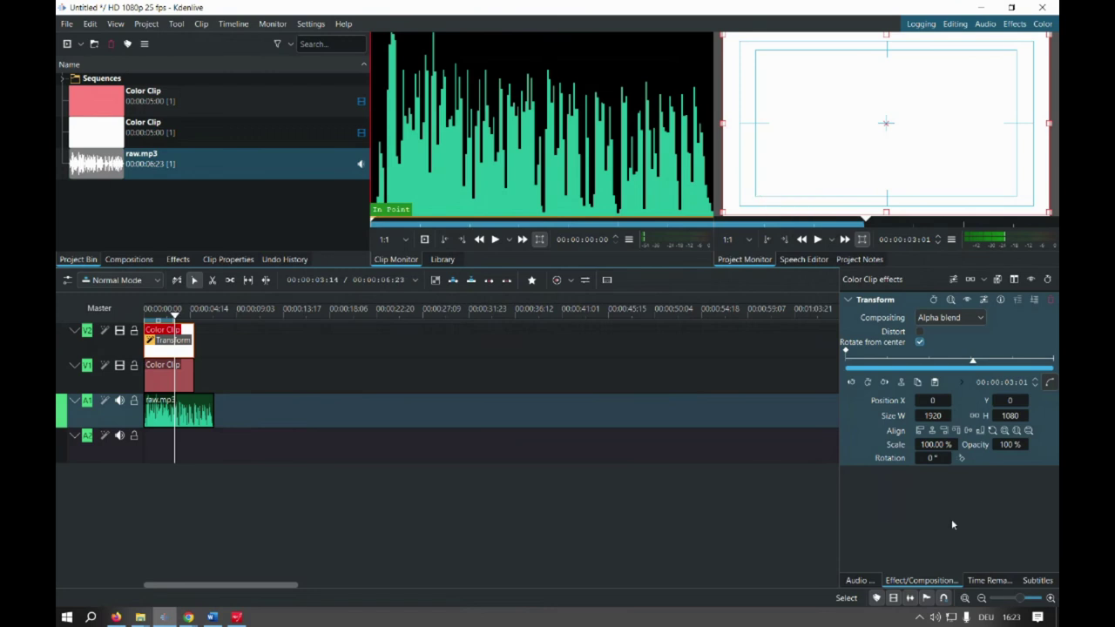
Step: Cycle through the project monitor's guide overlays until none is shown
{"action": "mouse_move", "coordinate": [1046, 84]}
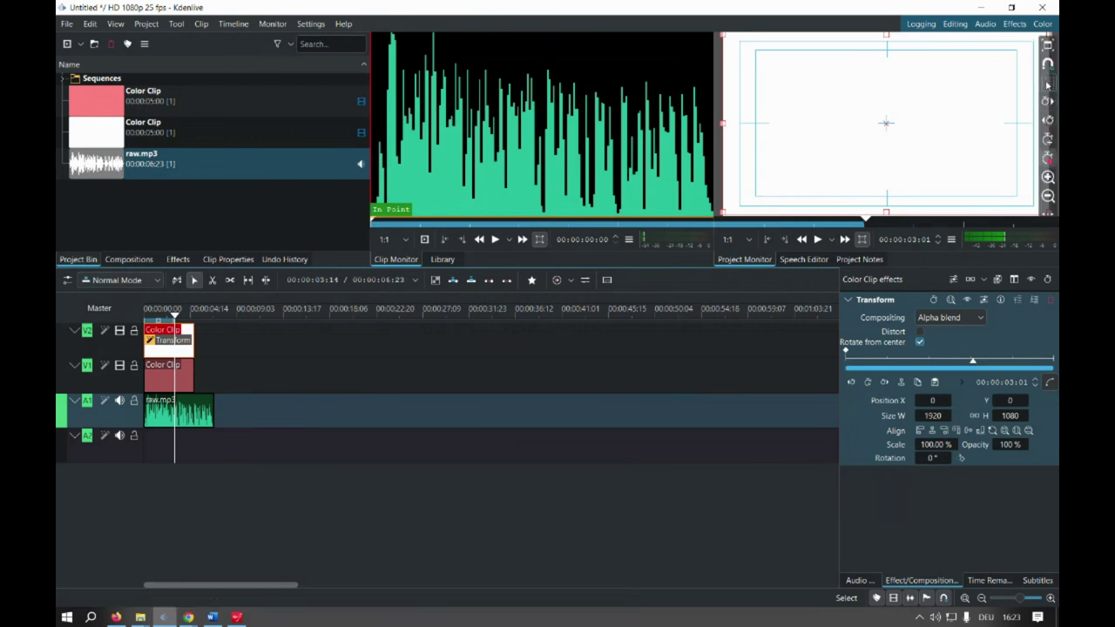
{"action": "left_click", "coordinate": [1048, 84]}
{"action": "left_click", "coordinate": [1048, 84]}
{"action": "left_click", "coordinate": [1047, 84]}
{"action": "left_click", "coordinate": [1047, 83]}
{"action": "left_click", "coordinate": [1048, 84]}
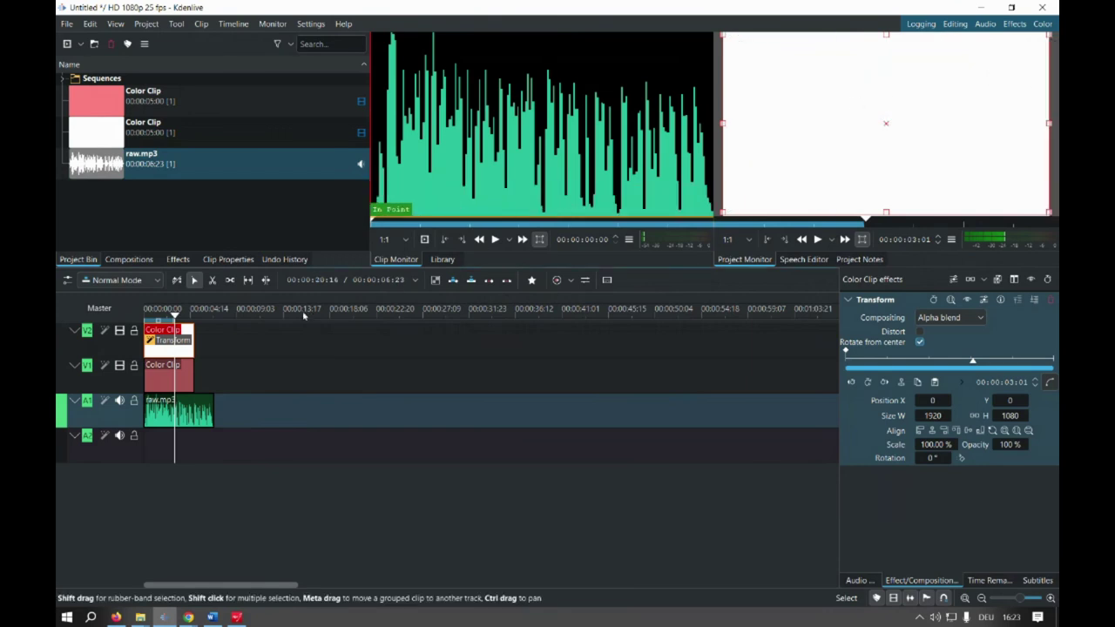
Step: Apply the Transform effect to the pink color clip on V1
{"action": "left_click", "coordinate": [182, 373]}
{"action": "right_click", "coordinate": [181, 374]}
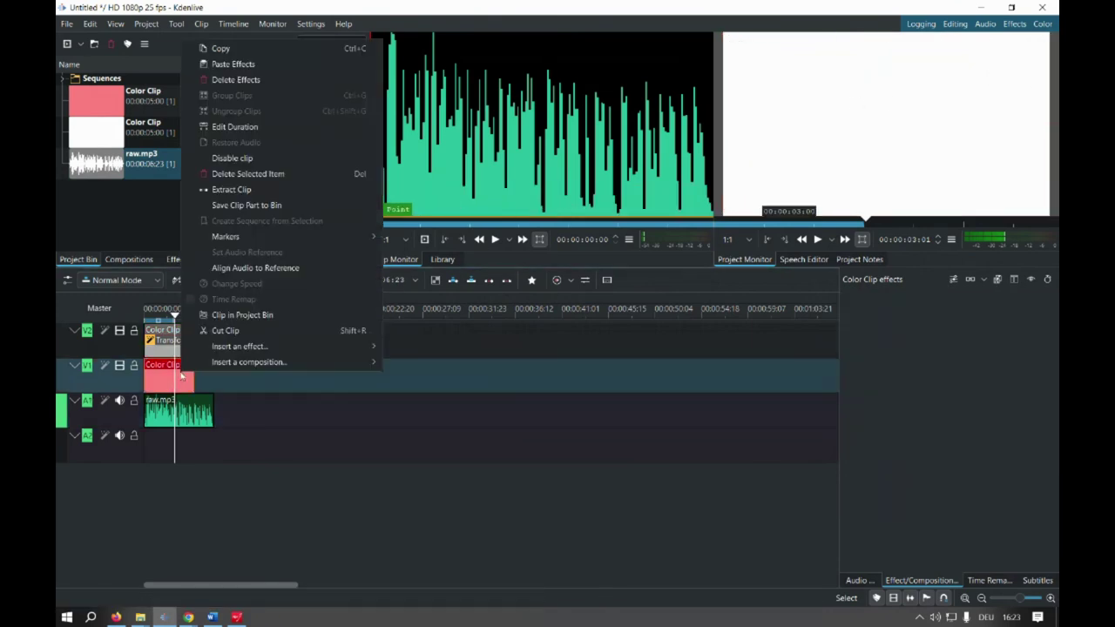
{"action": "mouse_move", "coordinate": [253, 351]}
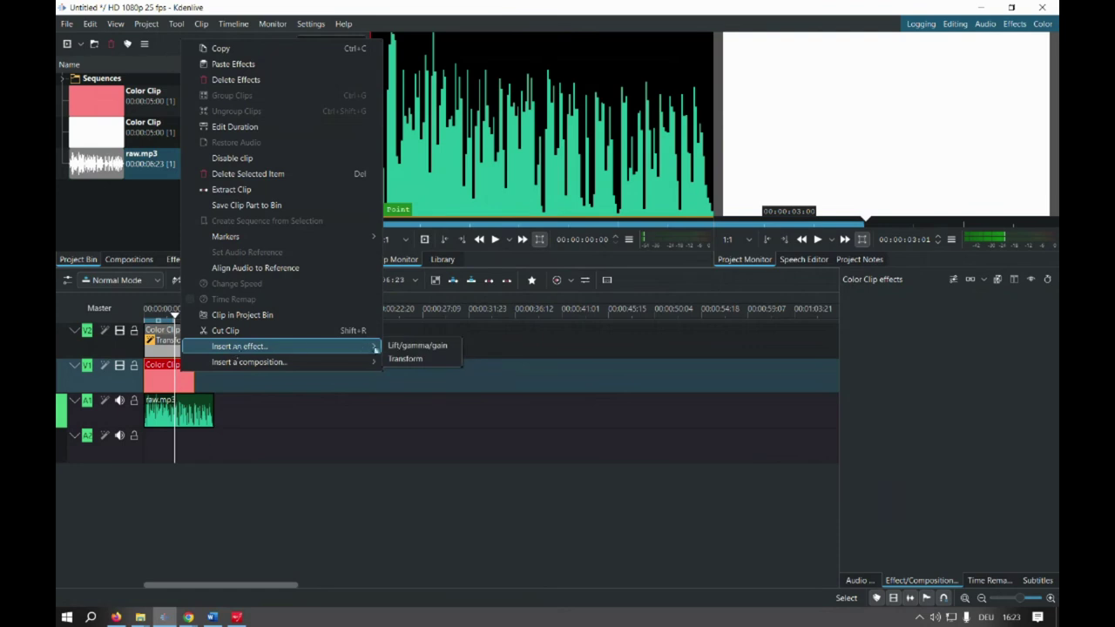
{"action": "left_click", "coordinate": [409, 359]}
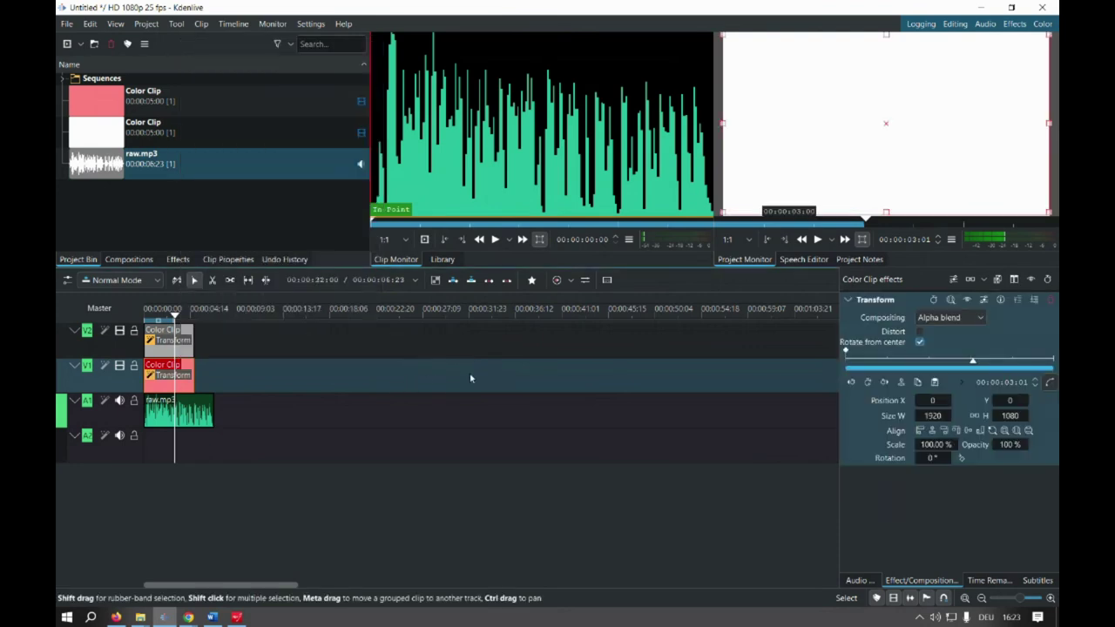
Step: Move the playhead to 00:00:01:08 and scale the pink clip to about 57 % in the frame's lower-right corner
{"action": "left_click", "coordinate": [170, 313]}
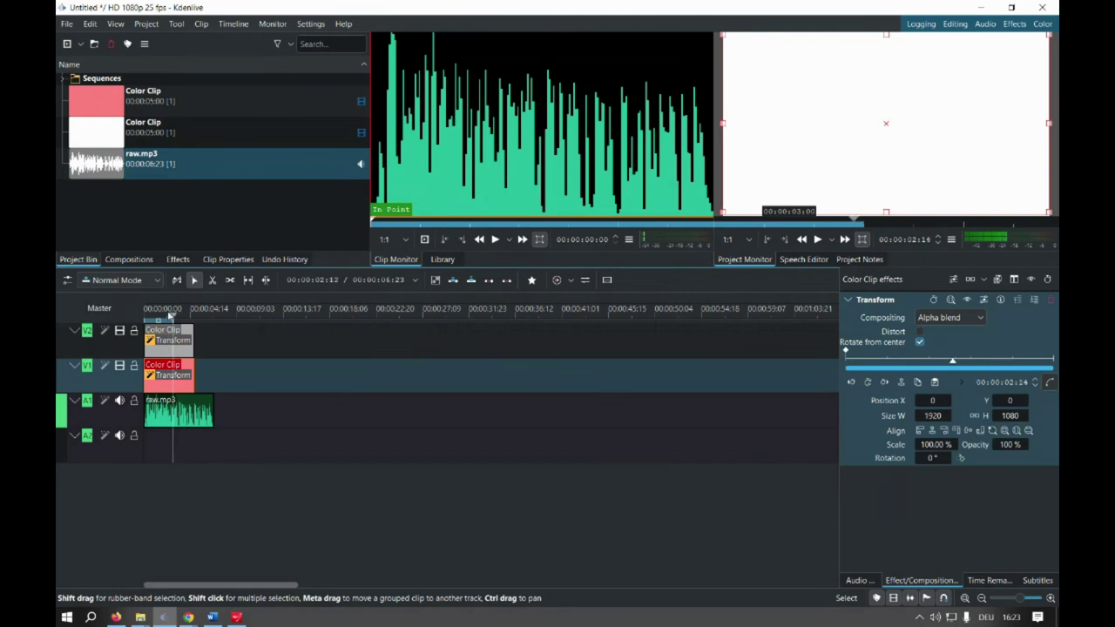
{"action": "left_click_drag", "start_coordinate": [171, 315], "coordinate": [158, 315]}
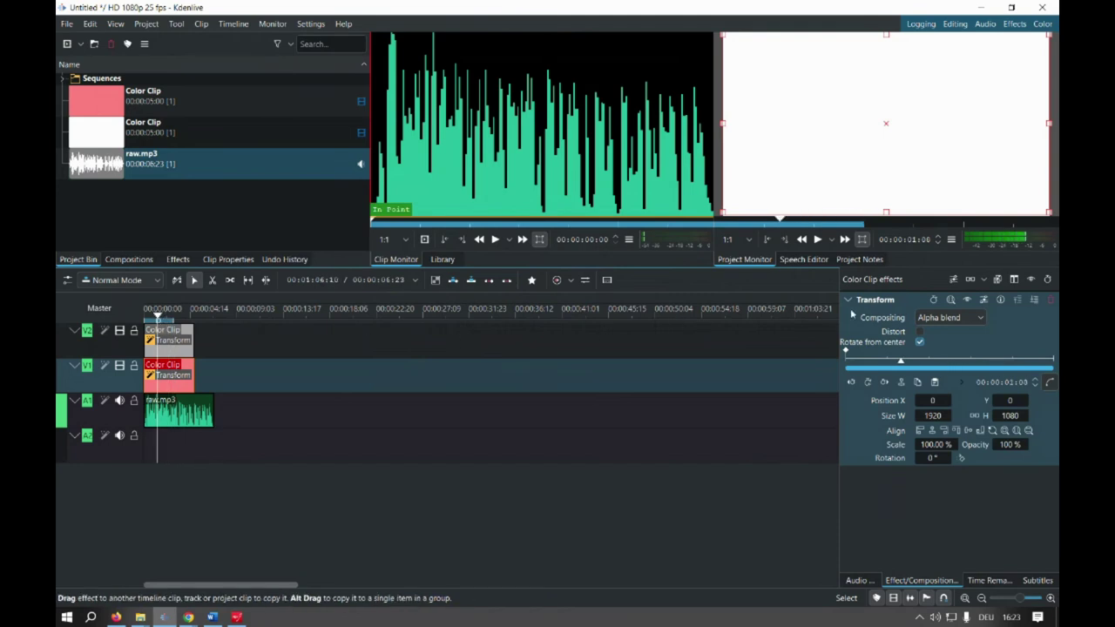
{"action": "left_click", "coordinate": [849, 304]}
{"action": "left_click", "coordinate": [849, 303]}
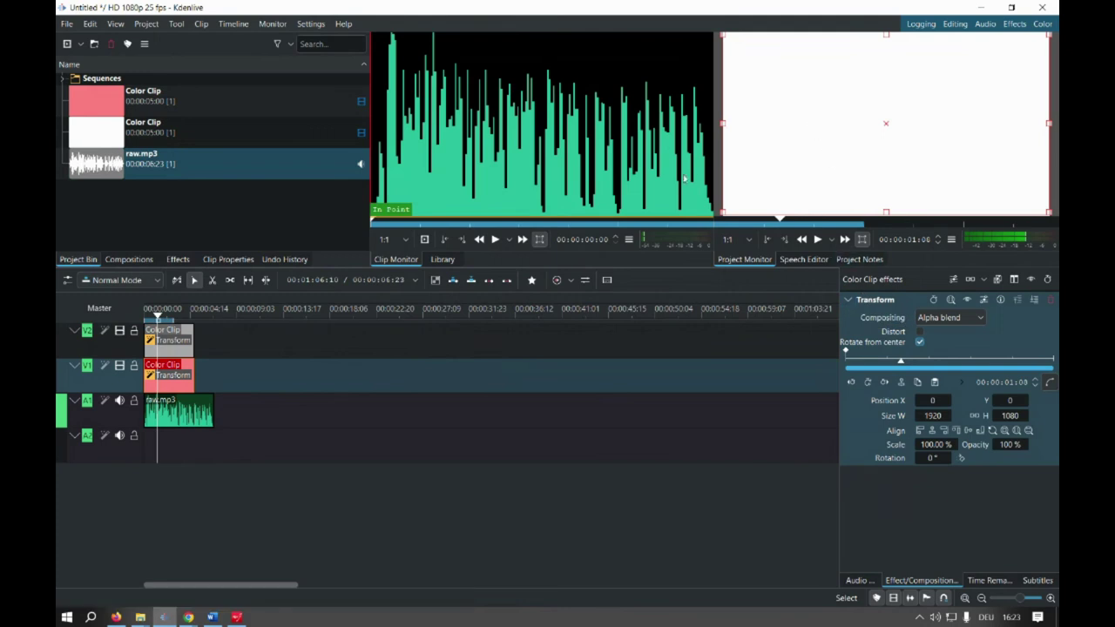
{"action": "left_click", "coordinate": [184, 341]}
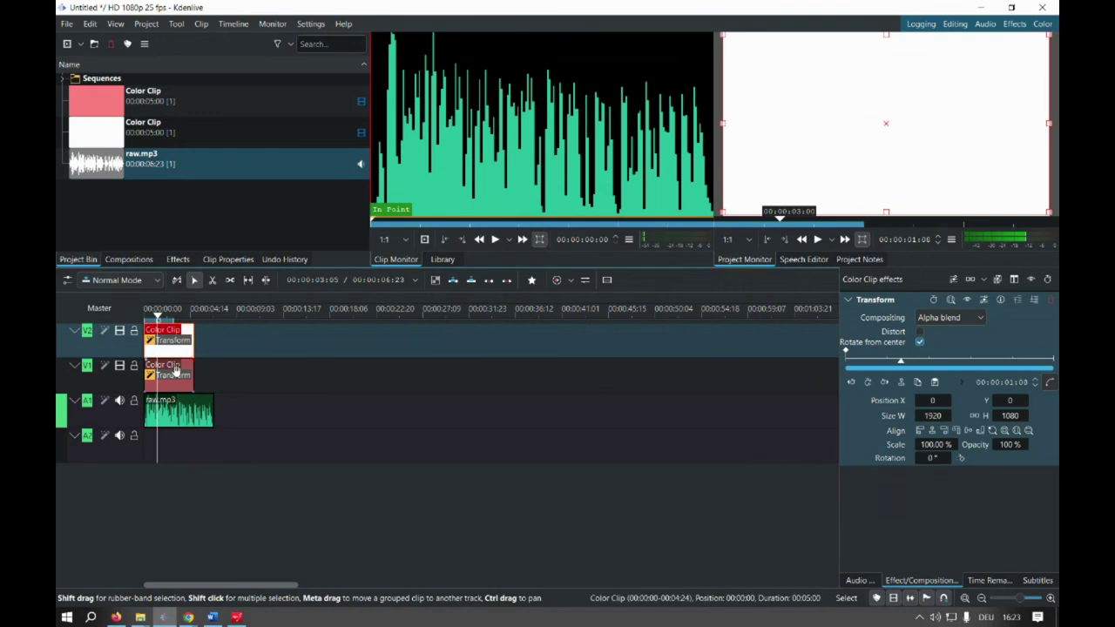
{"action": "left_click", "coordinate": [176, 369]}
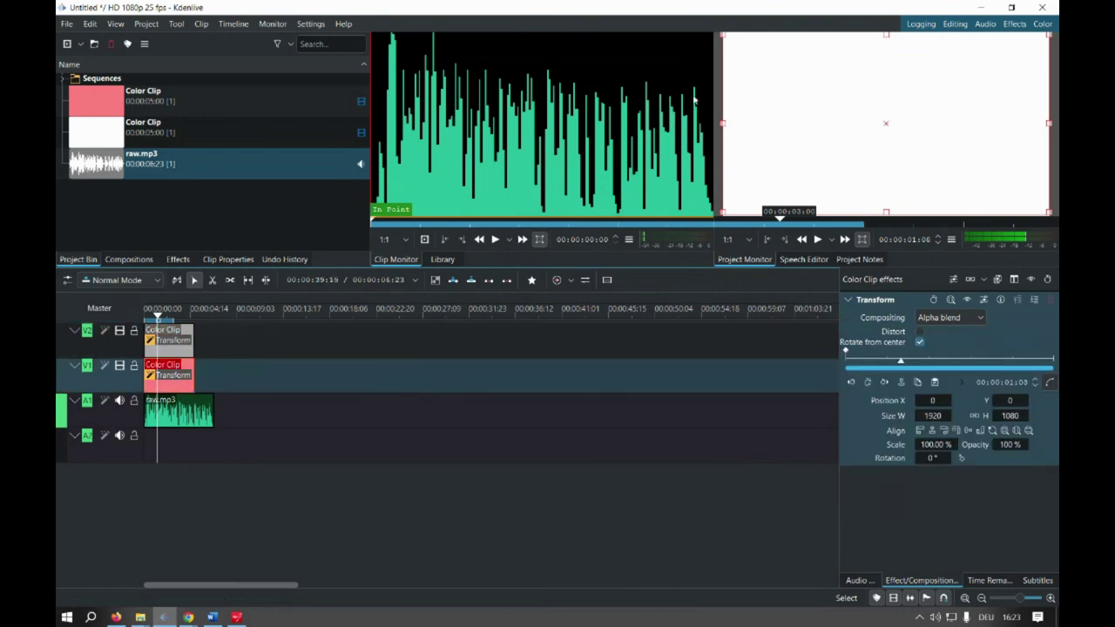
{"action": "left_click_drag", "start_coordinate": [724, 36], "coordinate": [861, 110]}
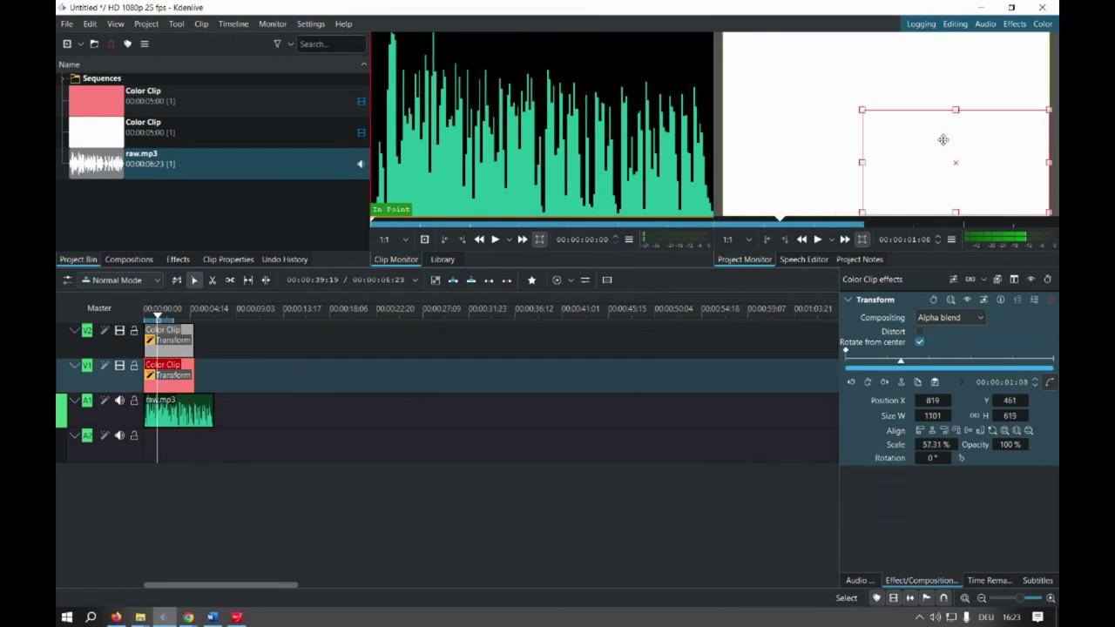
Step: Scale the white clip on V2 to about 51 %, keeping it in the frame's upper-left corner
{"action": "left_click", "coordinate": [174, 336]}
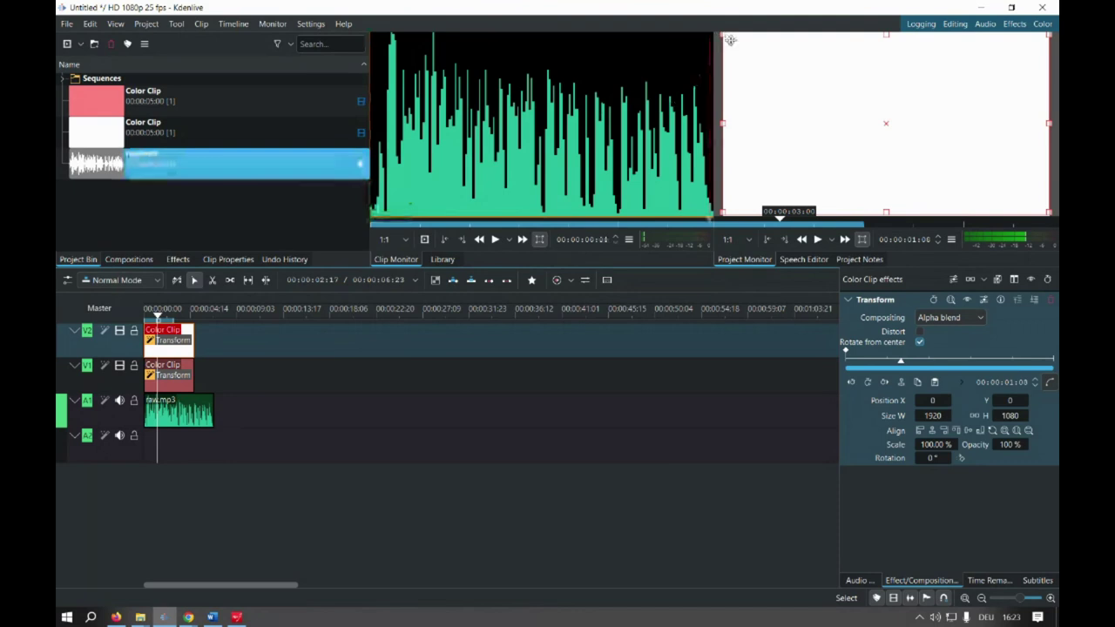
{"action": "mouse_move", "coordinate": [1052, 218]}
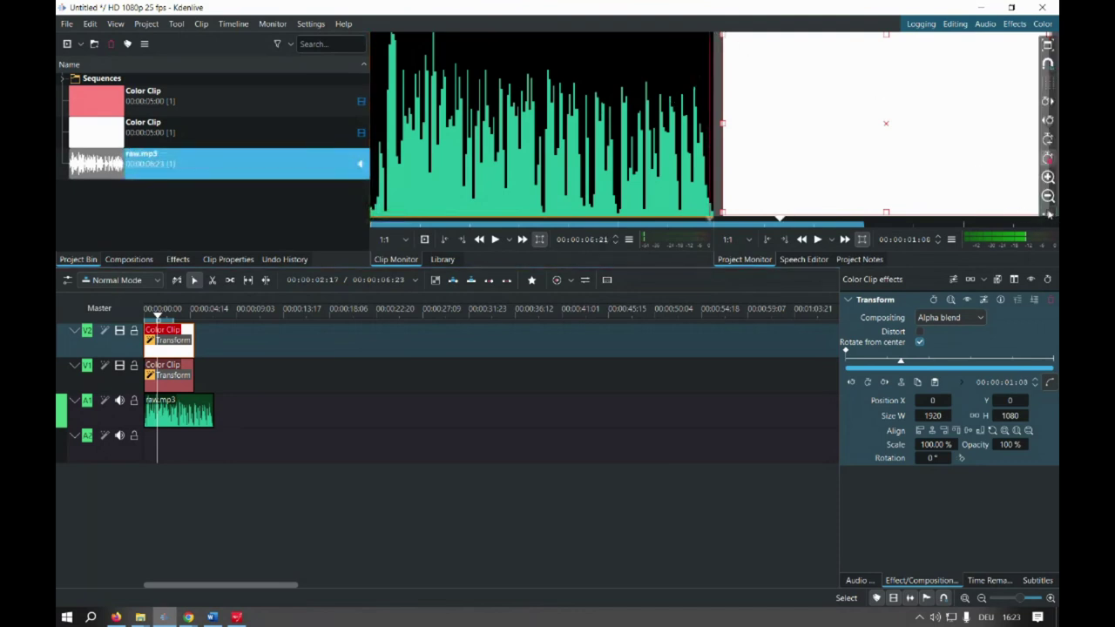
{"action": "left_click", "coordinate": [1049, 221]}
{"action": "left_click_drag", "start_coordinate": [1048, 224], "coordinate": [888, 145]}
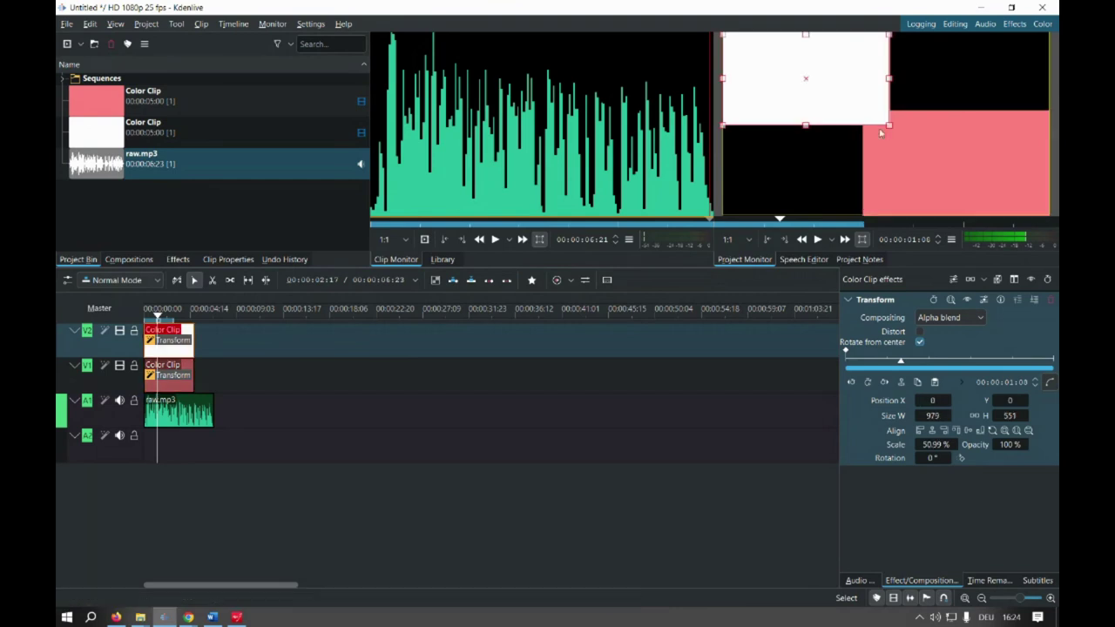
Step: Select the pink and white clips alternately by their images in the project monitor, ending on the pink one
{"action": "left_click", "coordinate": [932, 155]}
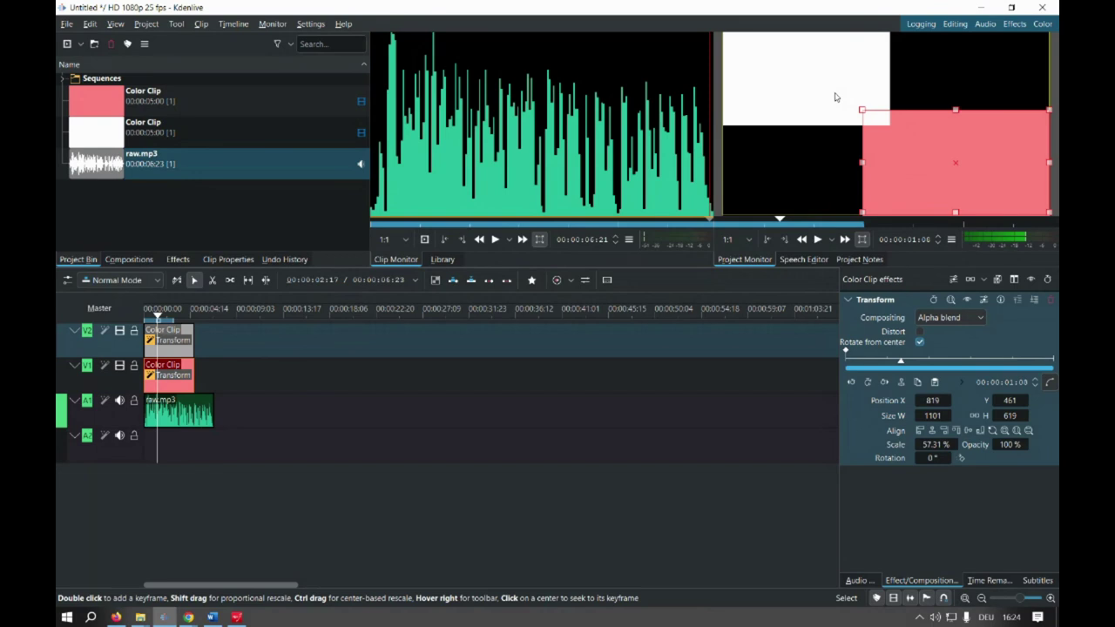
{"action": "left_click", "coordinate": [835, 97]}
{"action": "left_click", "coordinate": [921, 131]}
Step: Show the project monitor's grid with snapping and resize the pink clip to 1020 x 573 at position 900, 507
{"action": "mouse_move", "coordinate": [730, 197]}
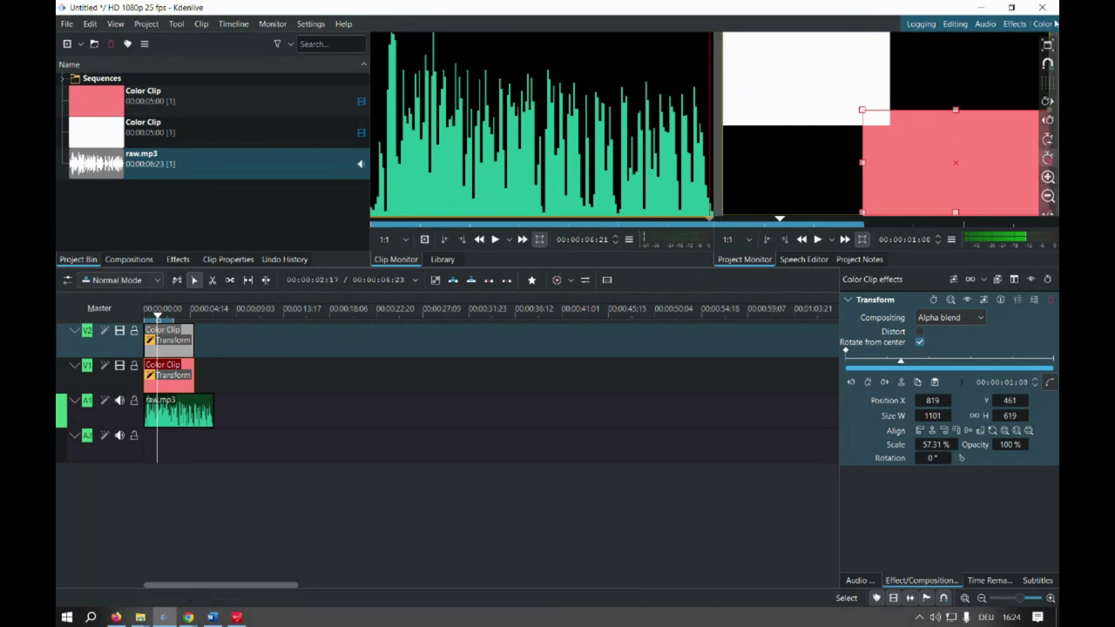
{"action": "left_click", "coordinate": [1048, 63]}
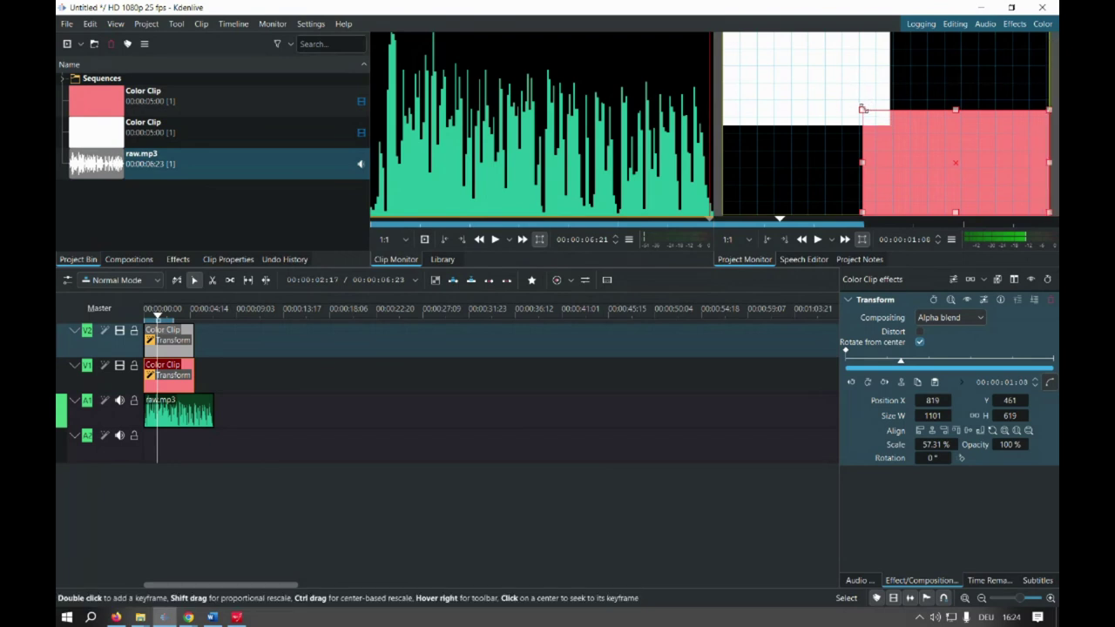
{"action": "left_click_drag", "start_coordinate": [862, 109], "coordinate": [869, 116]}
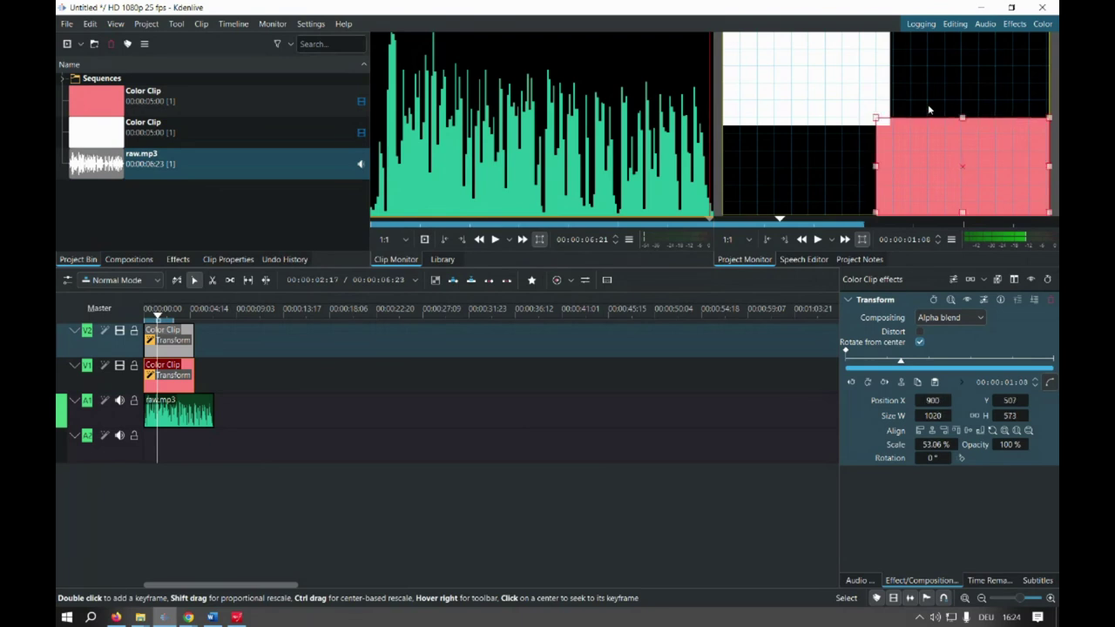
Step: Set the monitor grid size to 75 x 75 in the Colors and Guides configuration and apply it
{"action": "left_click", "coordinate": [311, 24]}
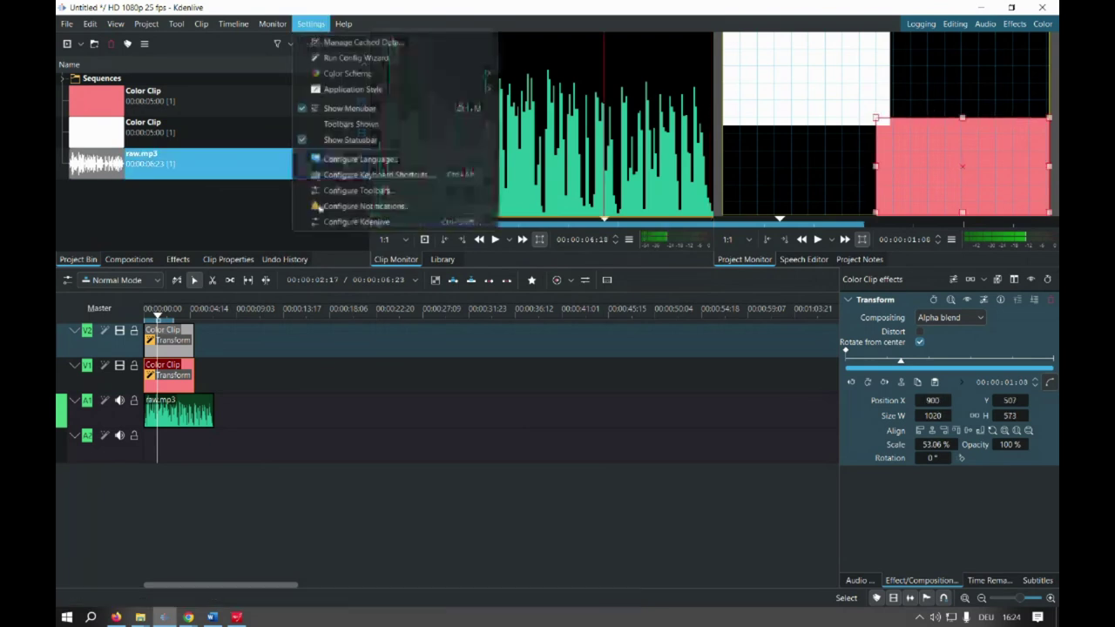
{"action": "left_click", "coordinate": [330, 222]}
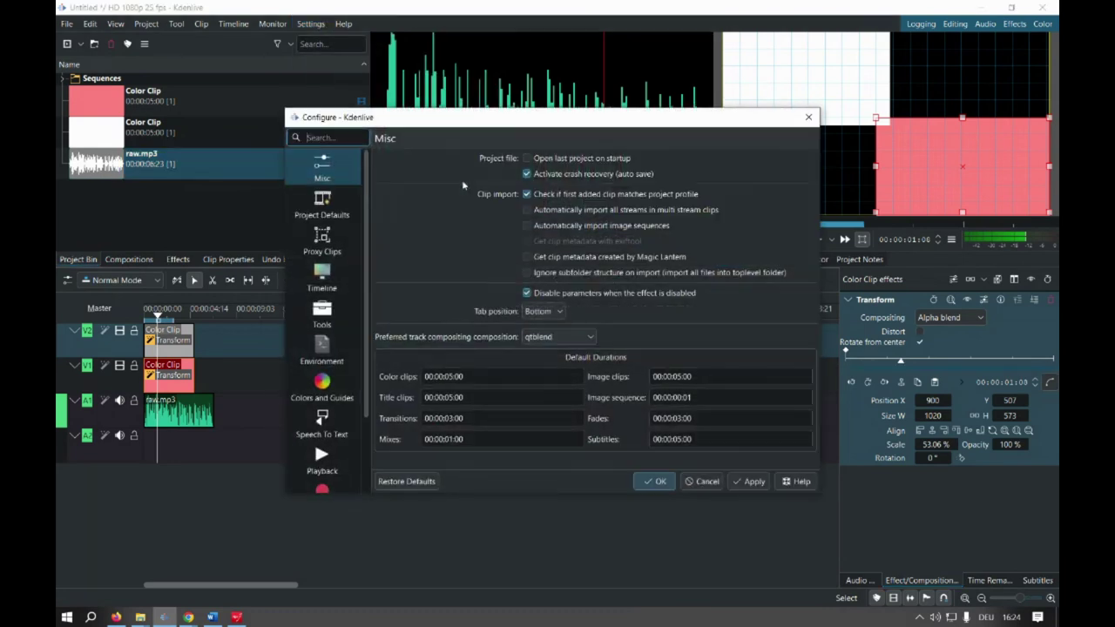
{"action": "left_click", "coordinate": [328, 384]}
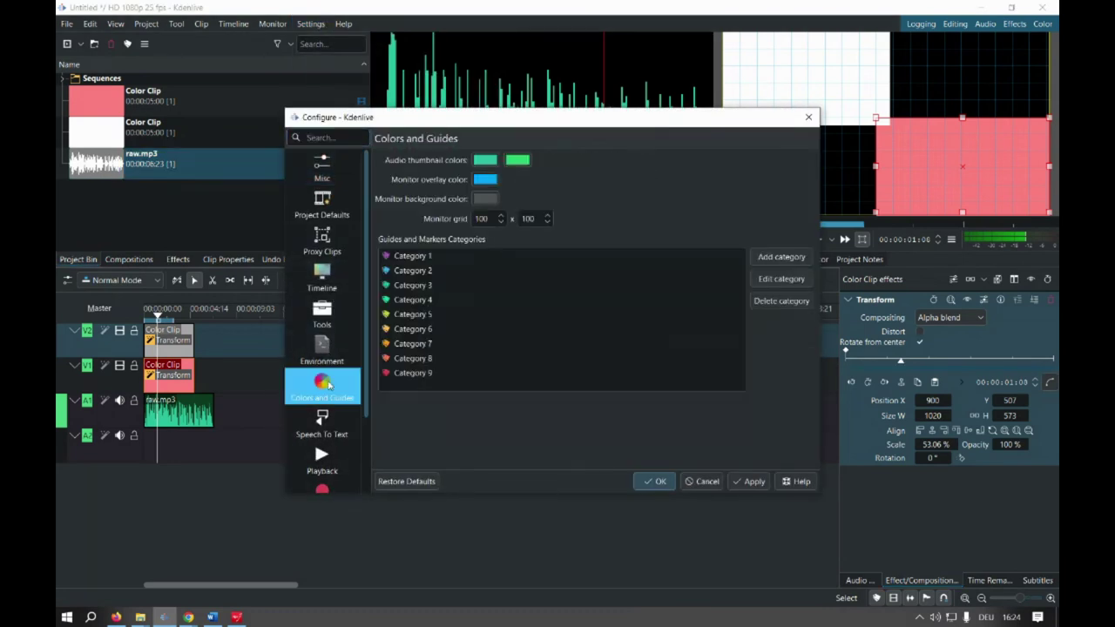
{"action": "left_click", "coordinate": [488, 218]}
{"action": "left_click_drag", "start_coordinate": [488, 218], "coordinate": [470, 216]}
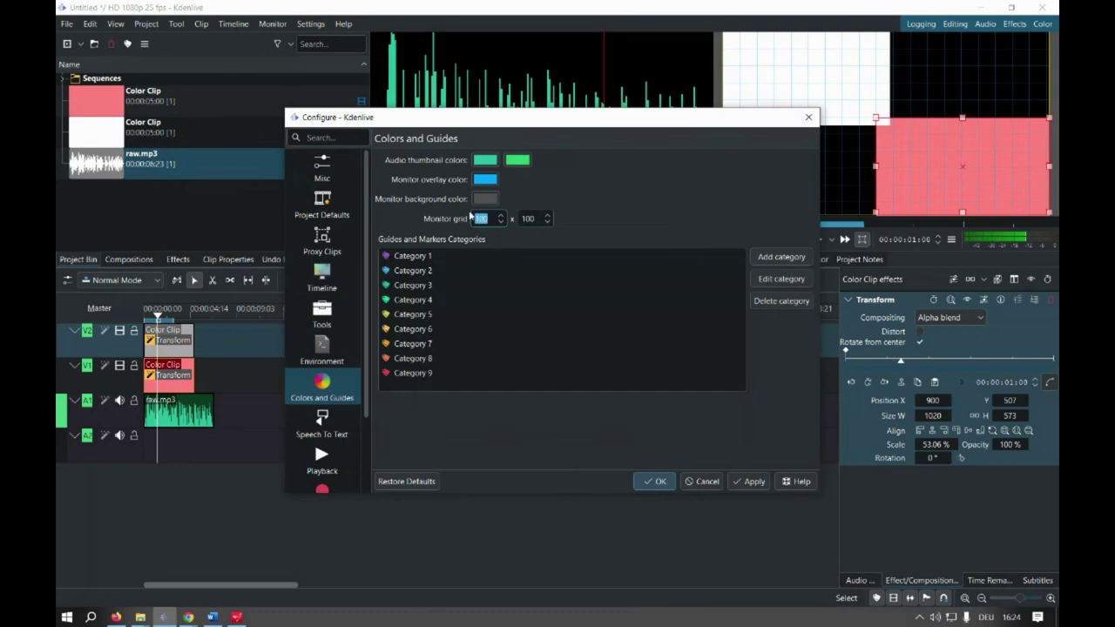
{"action": "type", "text": "75"}
{"action": "key", "text": "Tab"}
{"action": "type", "text": "75"}
{"action": "key", "text": "Tab"}
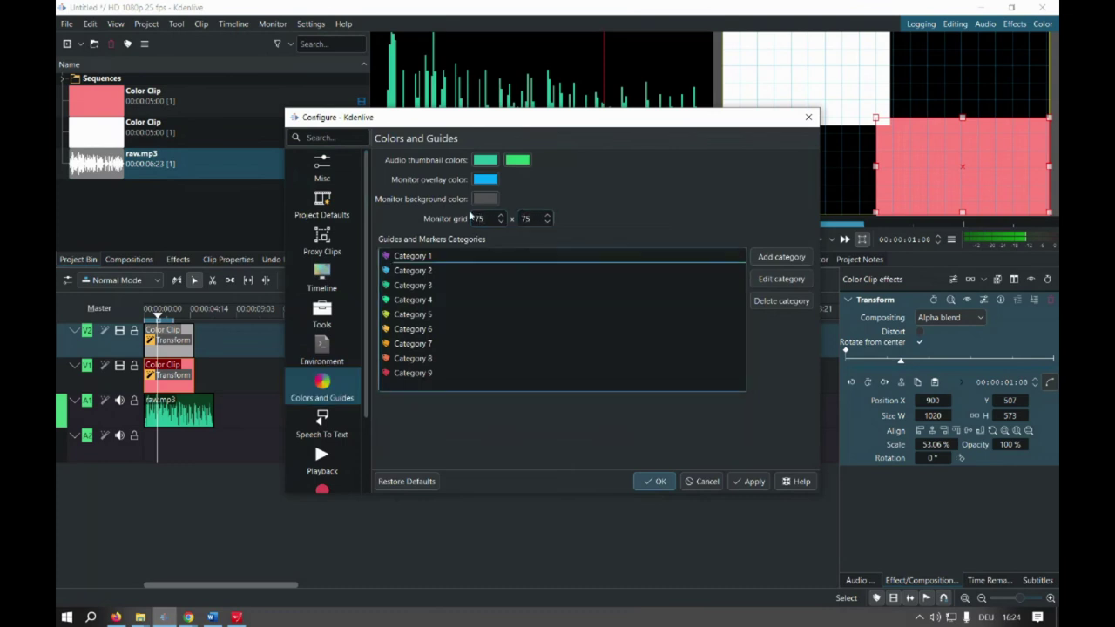
{"action": "left_click", "coordinate": [751, 481]}
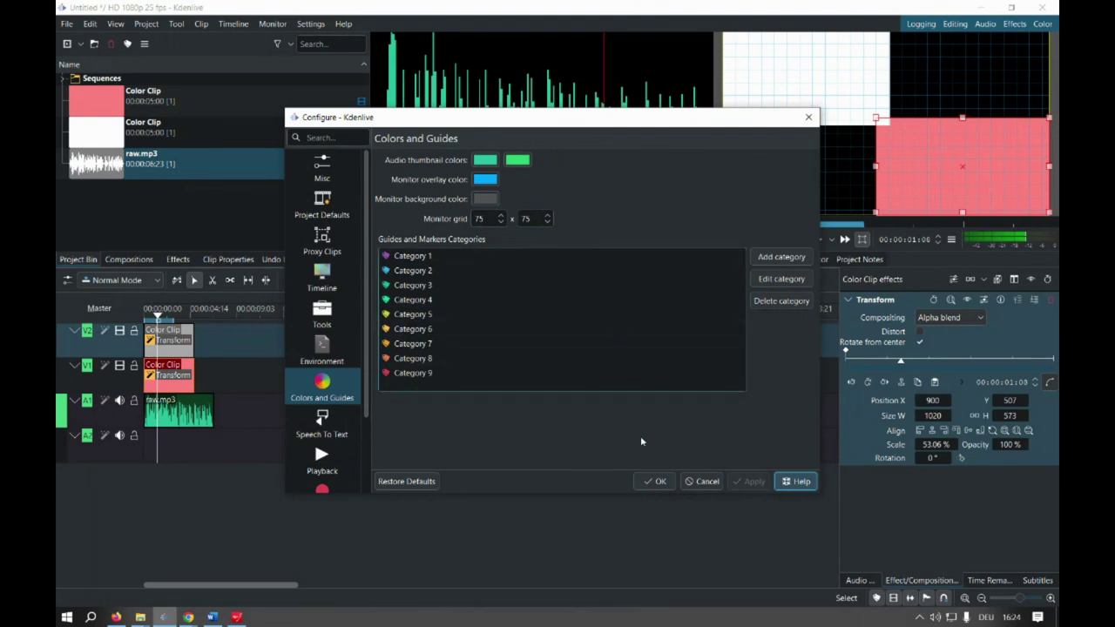
{"action": "left_click", "coordinate": [658, 480]}
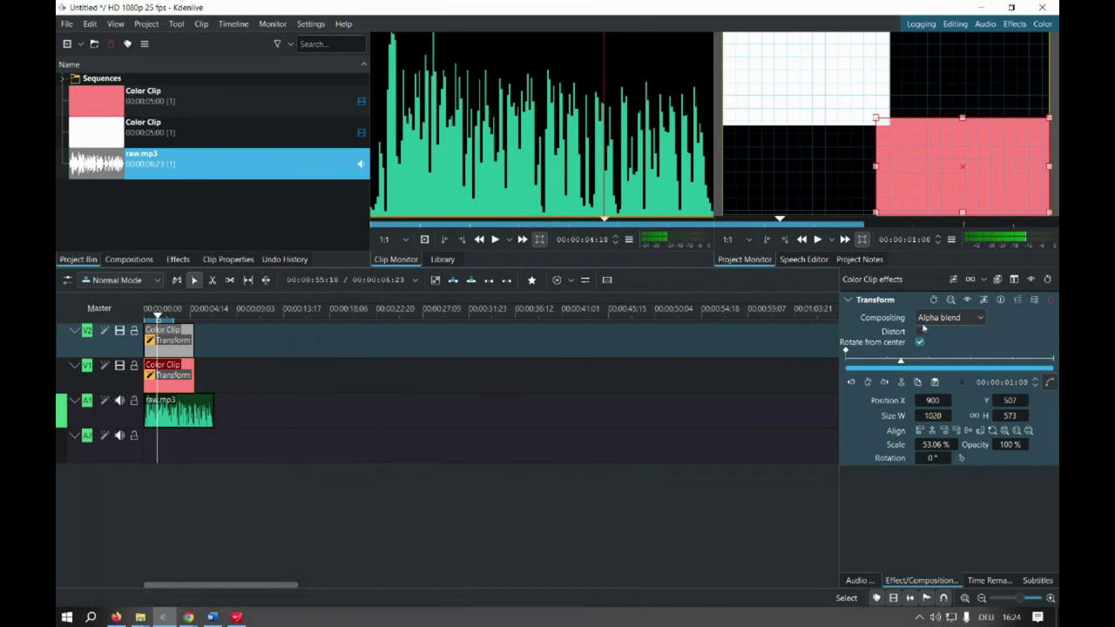
Step: Add a Transform keyframe for the pink clip at 00:00:00:21 and move the playhead to 00:00:01:24
{"action": "left_click_drag", "start_coordinate": [901, 362], "coordinate": [881, 364]}
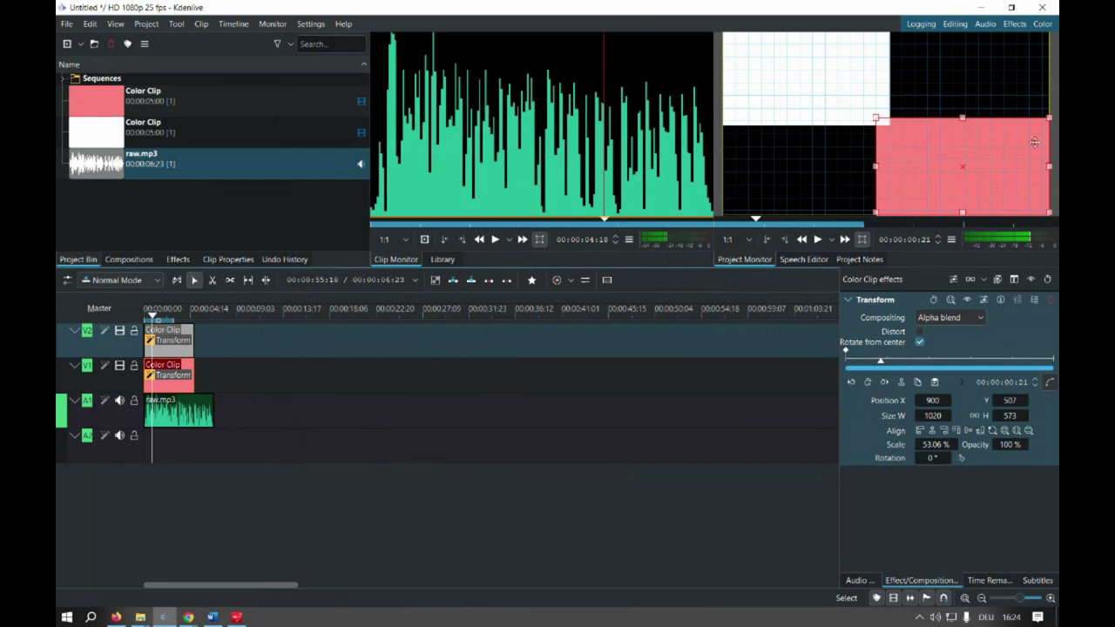
{"action": "mouse_move", "coordinate": [1052, 148]}
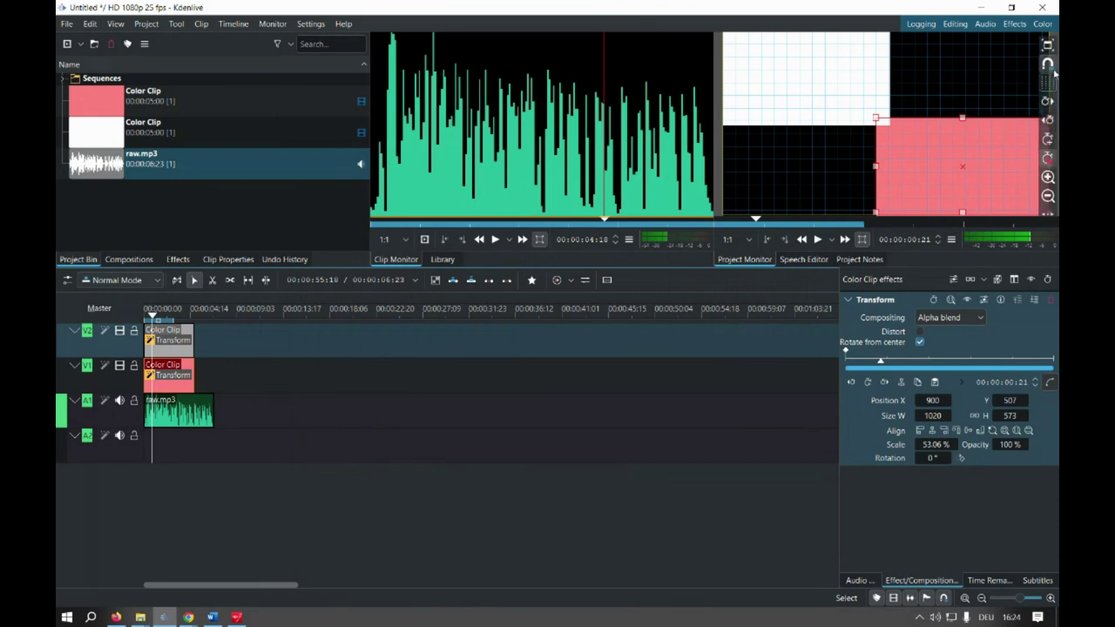
{"action": "left_click", "coordinate": [1047, 140]}
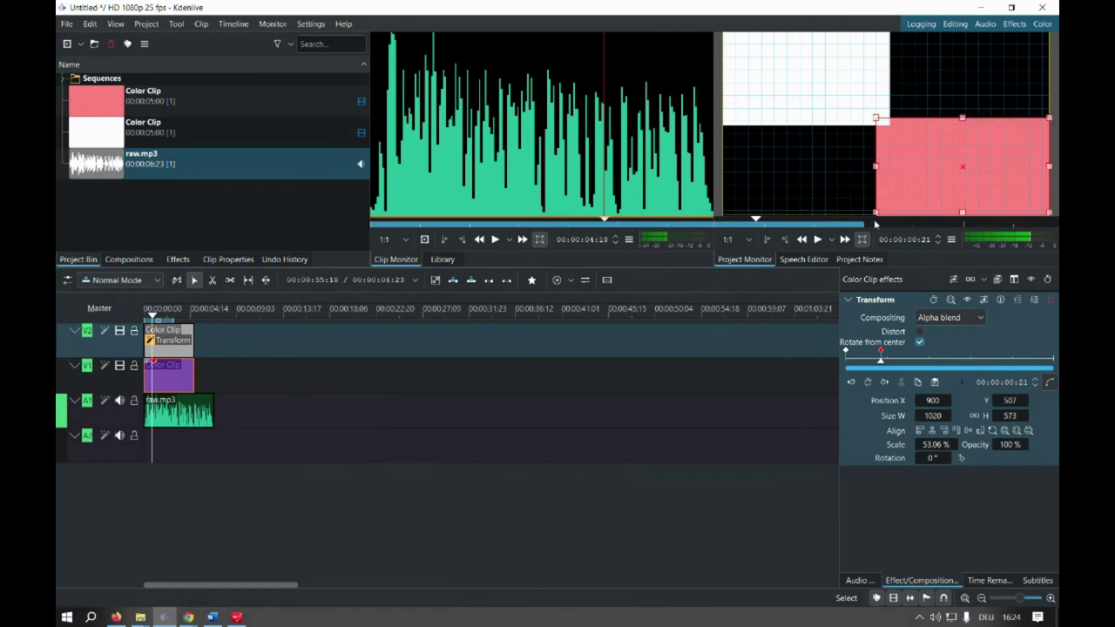
{"action": "left_click", "coordinate": [810, 220]}
{"action": "left_click", "coordinate": [811, 220]}
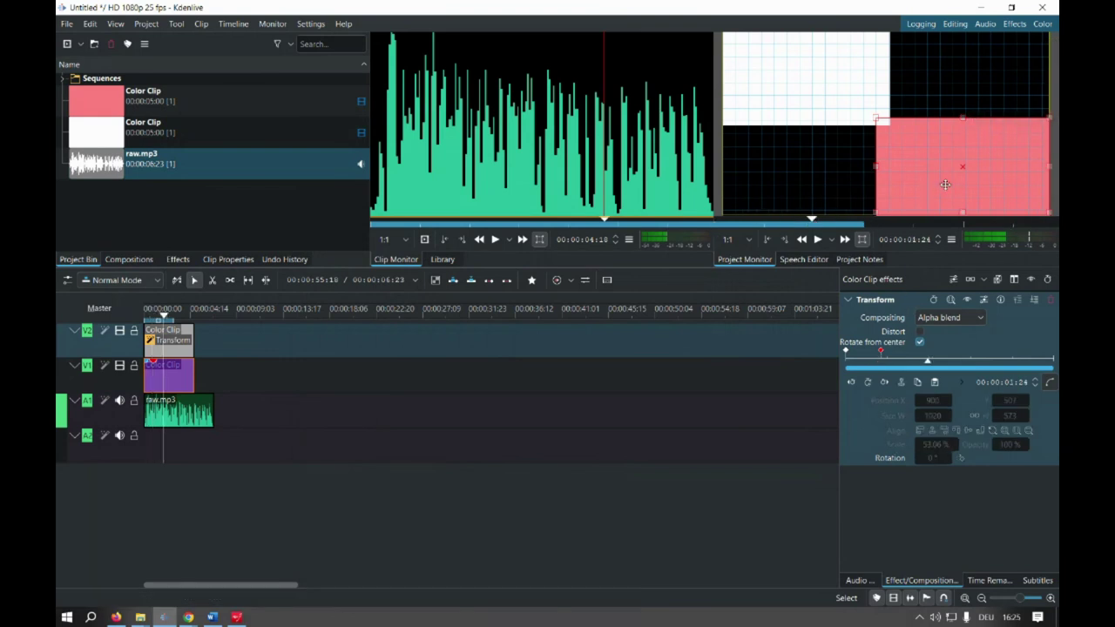
Step: Try moving the pink clip to position 375, 450 in the project monitor and undo the move
{"action": "left_click_drag", "start_coordinate": [969, 160], "coordinate": [882, 141]}
{"action": "mouse_move", "coordinate": [1046, 113]}
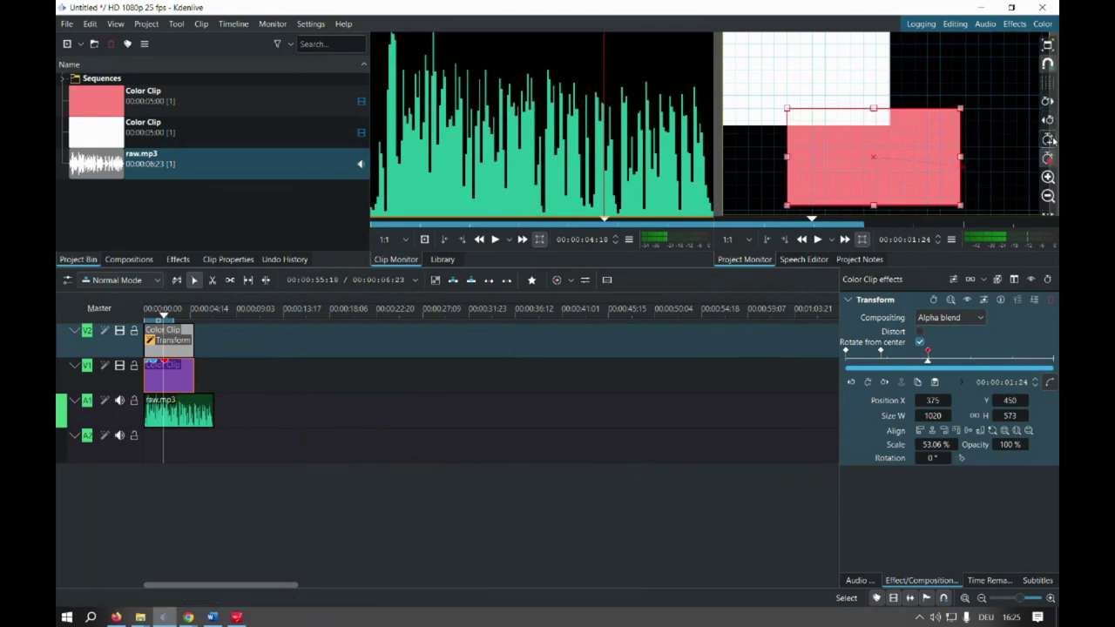
{"action": "key", "text": "ctrl+z"}
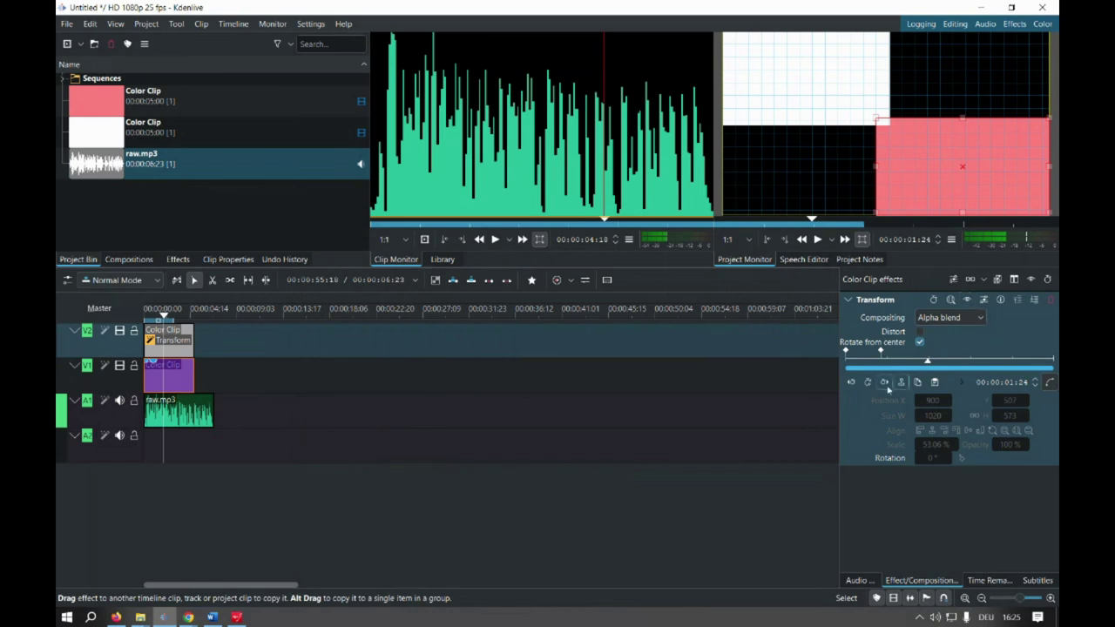
Step: Add a keyframe at 00:00:01:24 with the pink clip at position 525, 375, and move the playhead to 00:00:02:23
{"action": "left_click", "coordinate": [868, 384]}
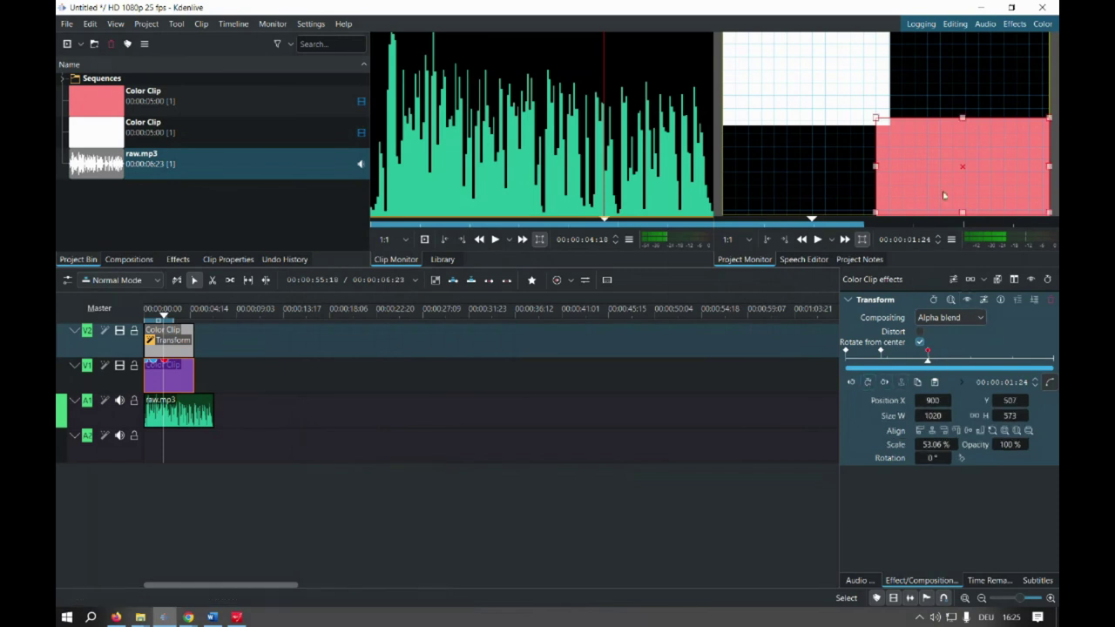
{"action": "left_click_drag", "start_coordinate": [953, 166], "coordinate": [889, 143]}
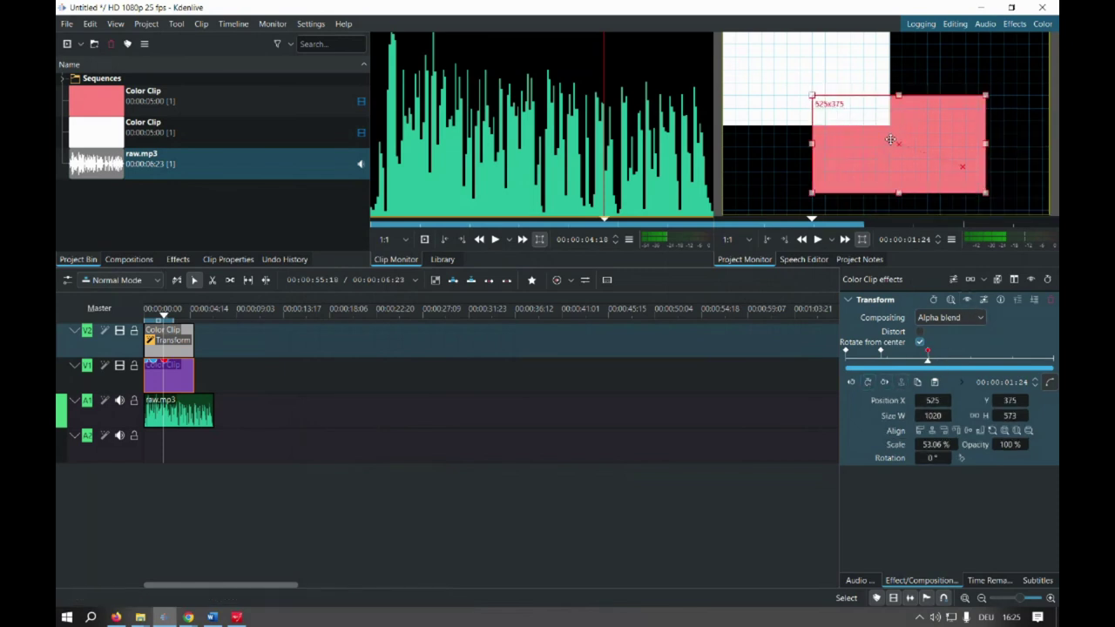
{"action": "left_click_drag", "start_coordinate": [927, 365], "coordinate": [968, 362]}
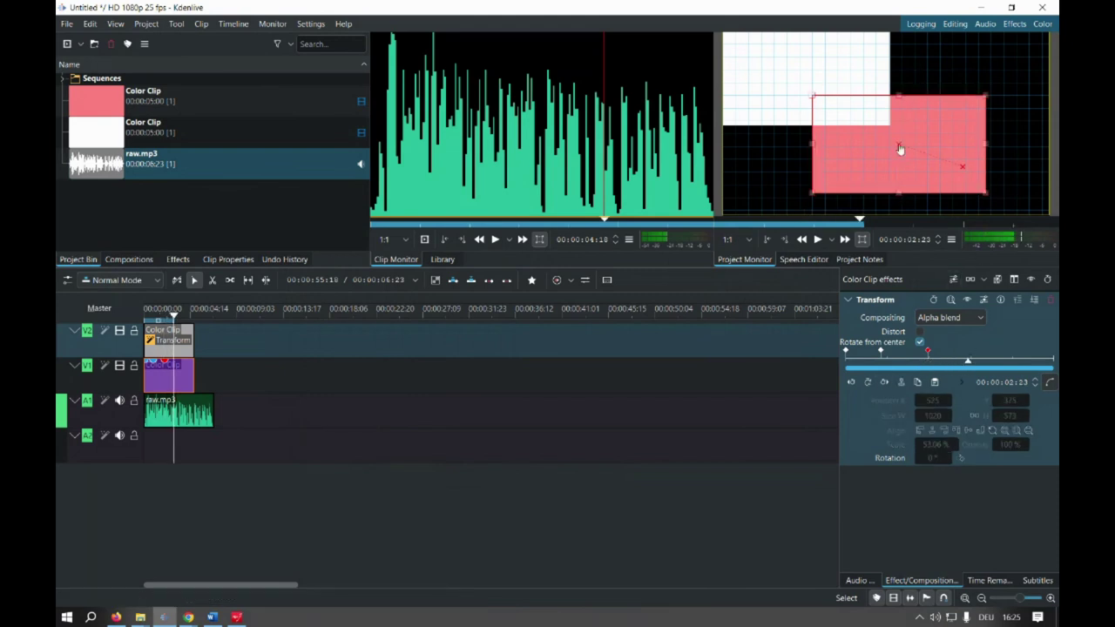
Step: Move the pink clip to position 750, 150 at the 00:00:01:24 keyframe and add another keyframe at 00:00:03:04
{"action": "left_click", "coordinate": [899, 146]}
{"action": "left_click_drag", "start_coordinate": [927, 118], "coordinate": [967, 81]}
{"action": "left_click", "coordinate": [981, 366]}
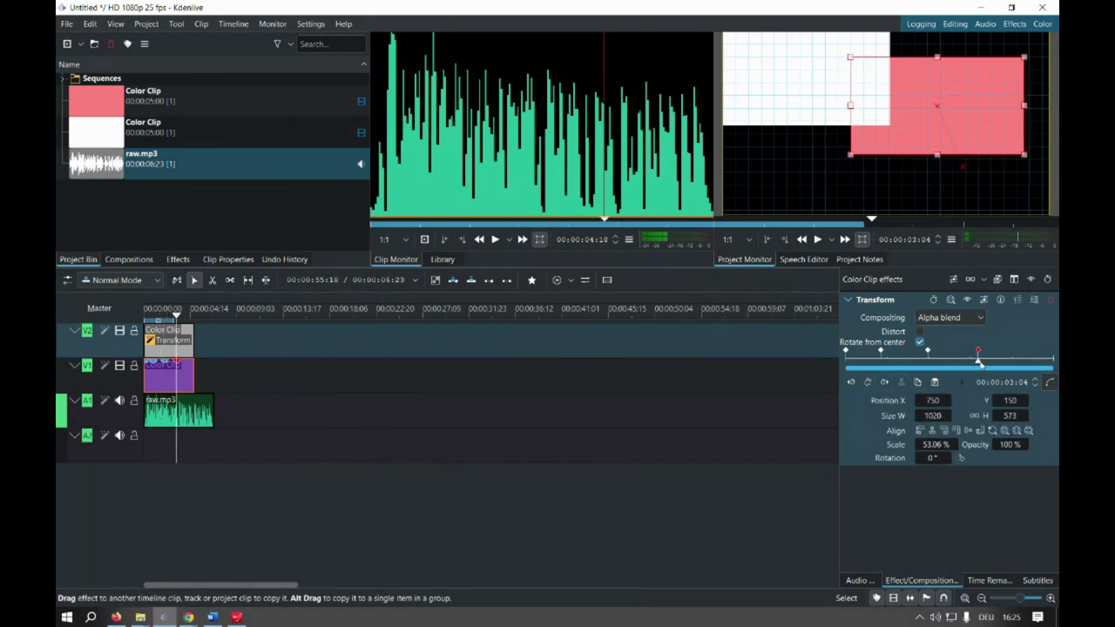
Step: Play the pink clip's keyframed movement from the start of the timeline and stop playback
{"action": "left_click_drag", "start_coordinate": [979, 363], "coordinate": [846, 365]}
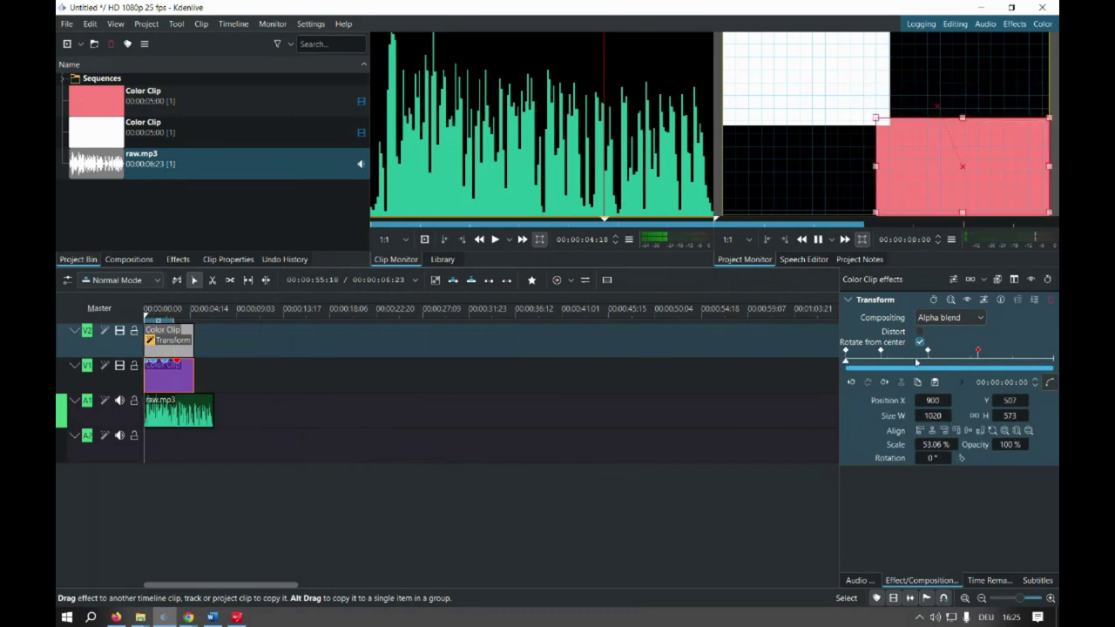
{"action": "key", "text": "space"}
{"action": "key", "text": "space"}
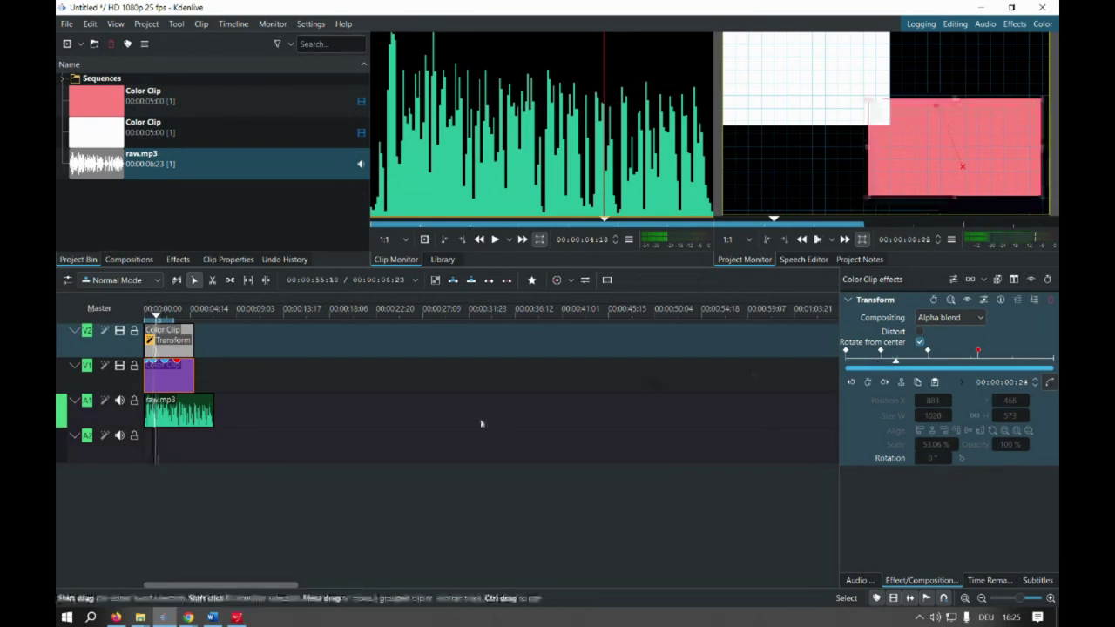
Step: Mute audio track A1 and replay the pink clip's movement, returning the playhead to 00:00:00:19
{"action": "left_click", "coordinate": [134, 401]}
{"action": "left_click", "coordinate": [134, 402]}
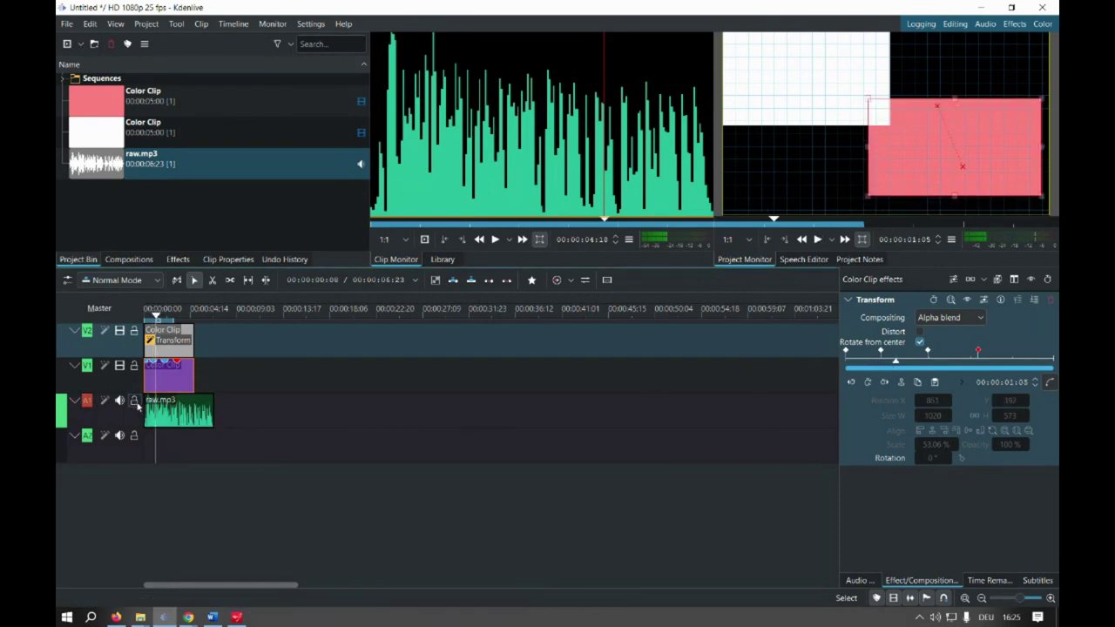
{"action": "left_click", "coordinate": [119, 400]}
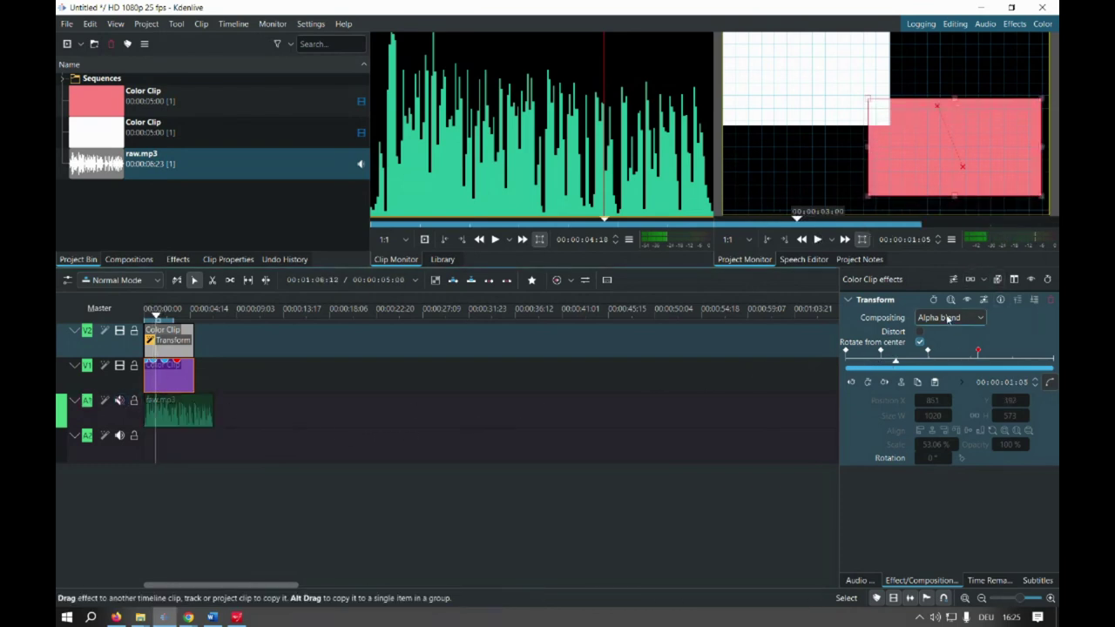
{"action": "left_click", "coordinate": [817, 239]}
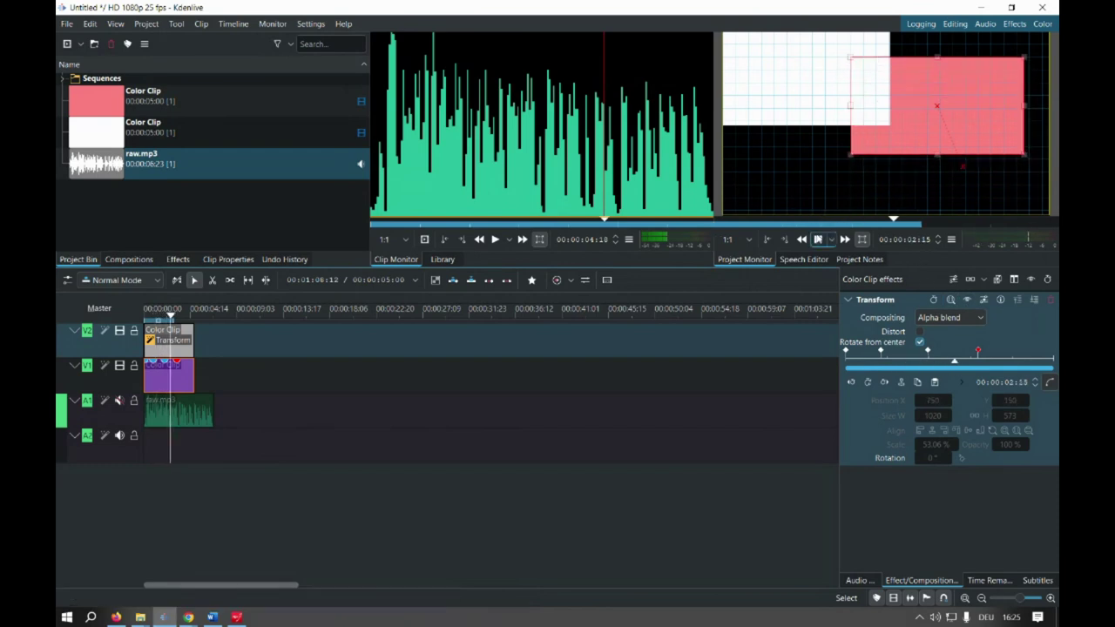
{"action": "left_click", "coordinate": [817, 239]}
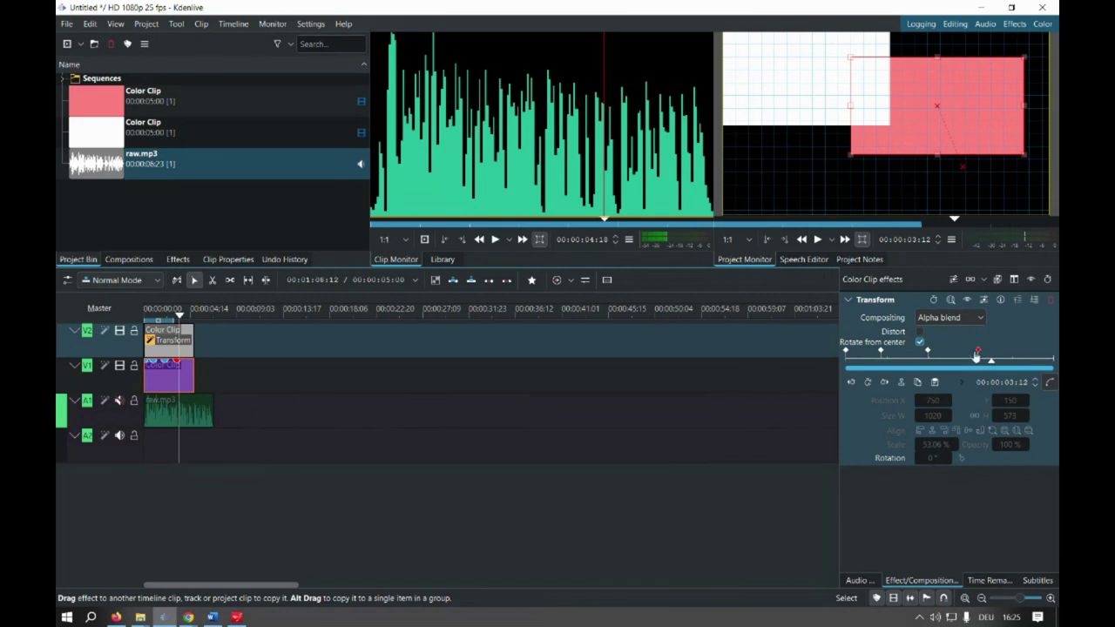
{"action": "left_click_drag", "start_coordinate": [994, 364], "coordinate": [877, 360]}
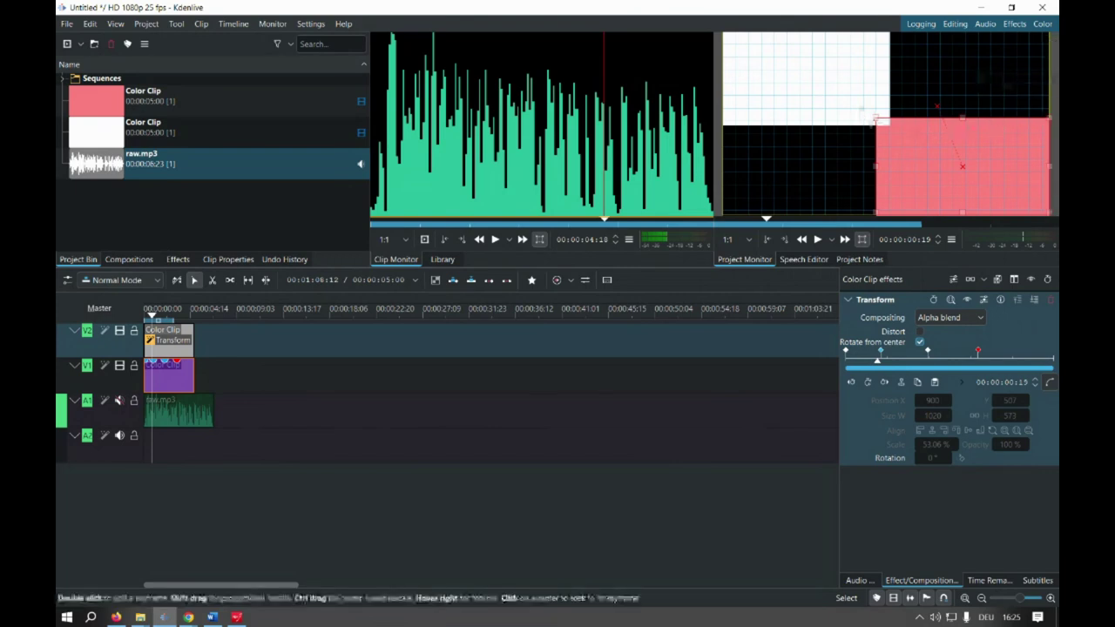
{"action": "key", "text": "alt+Tab"}
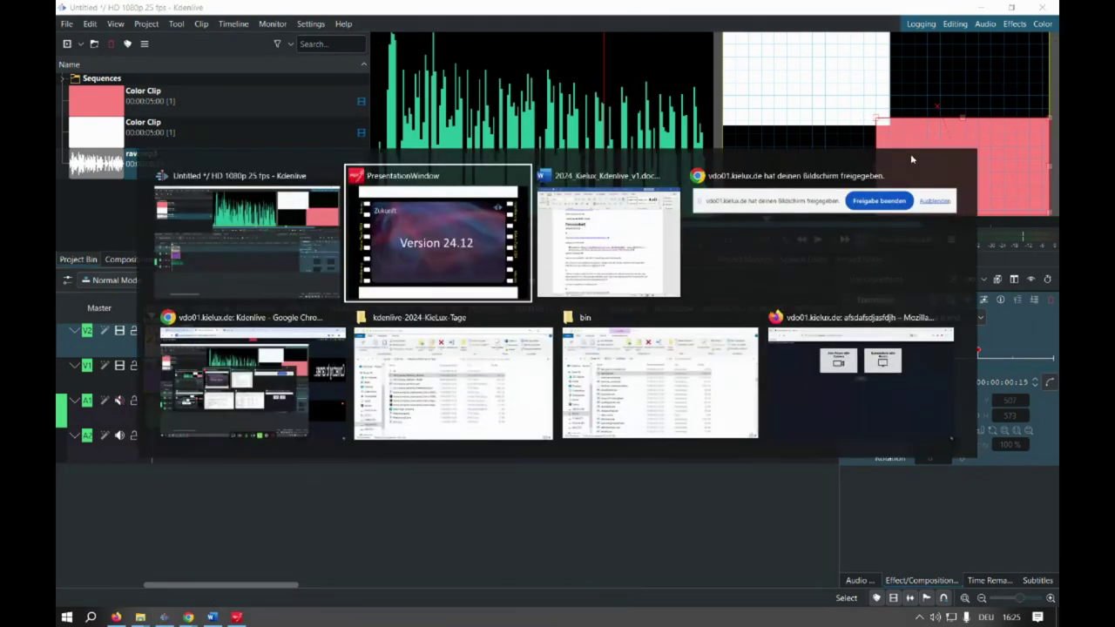
{"action": "key", "text": "alt+Tab"}
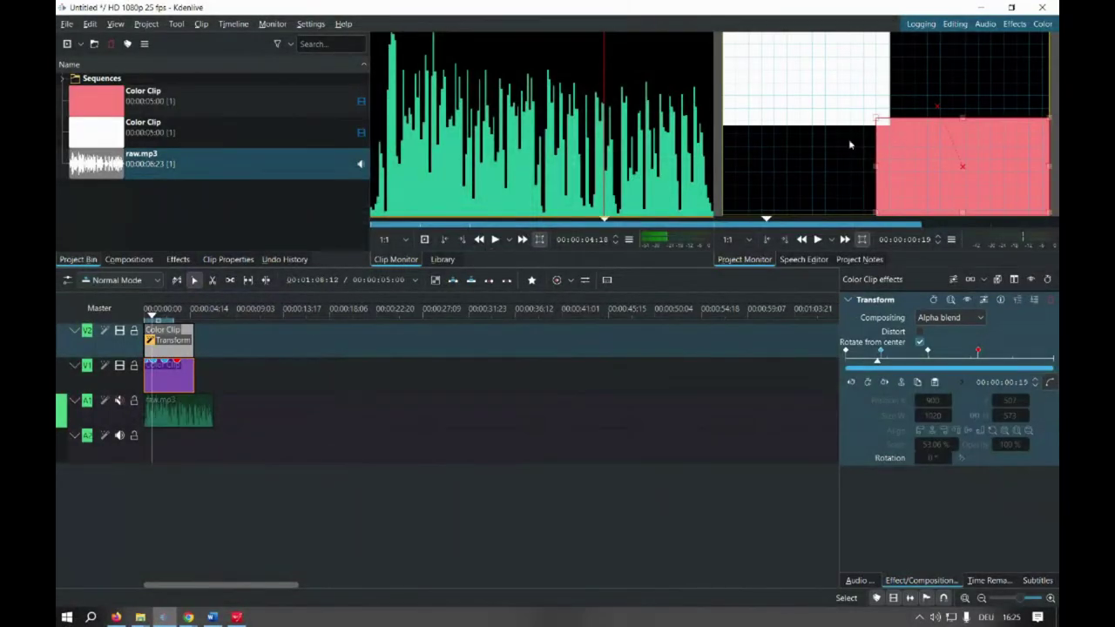
Step: Select the white clip by its image in the project monitor and unmute audio track A1
{"action": "left_click", "coordinate": [806, 96]}
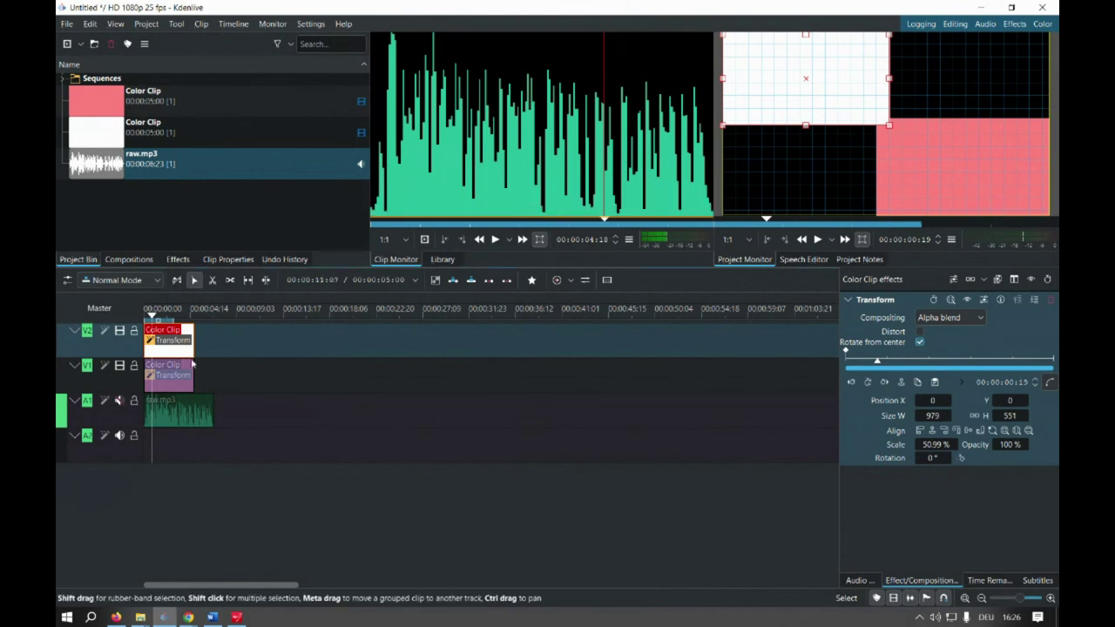
{"action": "left_click", "coordinate": [144, 403]}
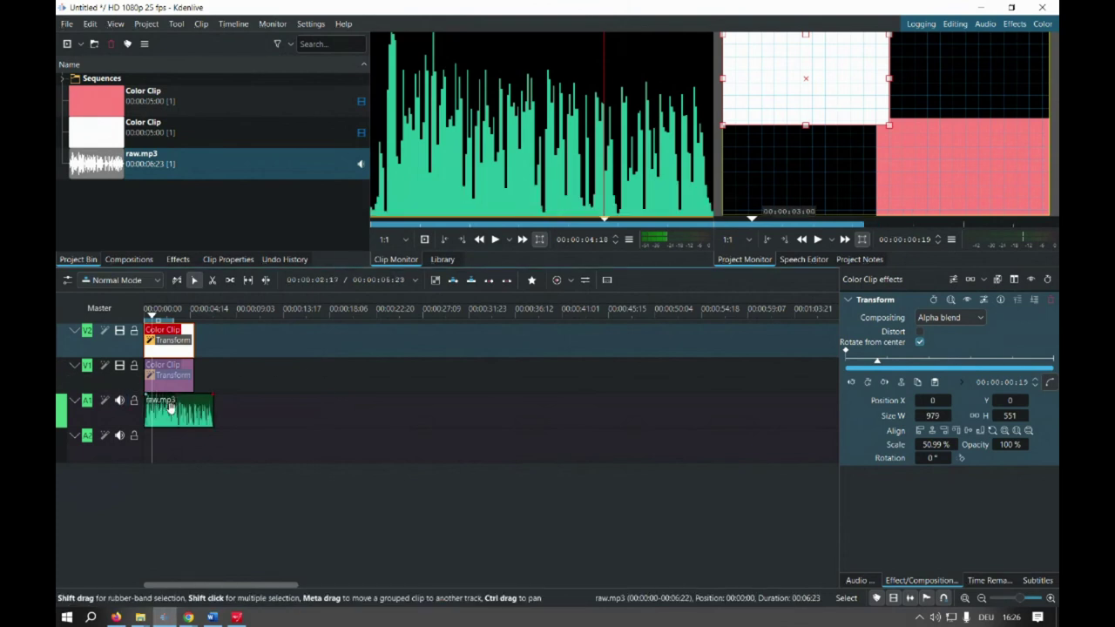
Step: Insert the Volume effect on the raw.mp3 clip on track A1
{"action": "left_click", "coordinate": [169, 408]}
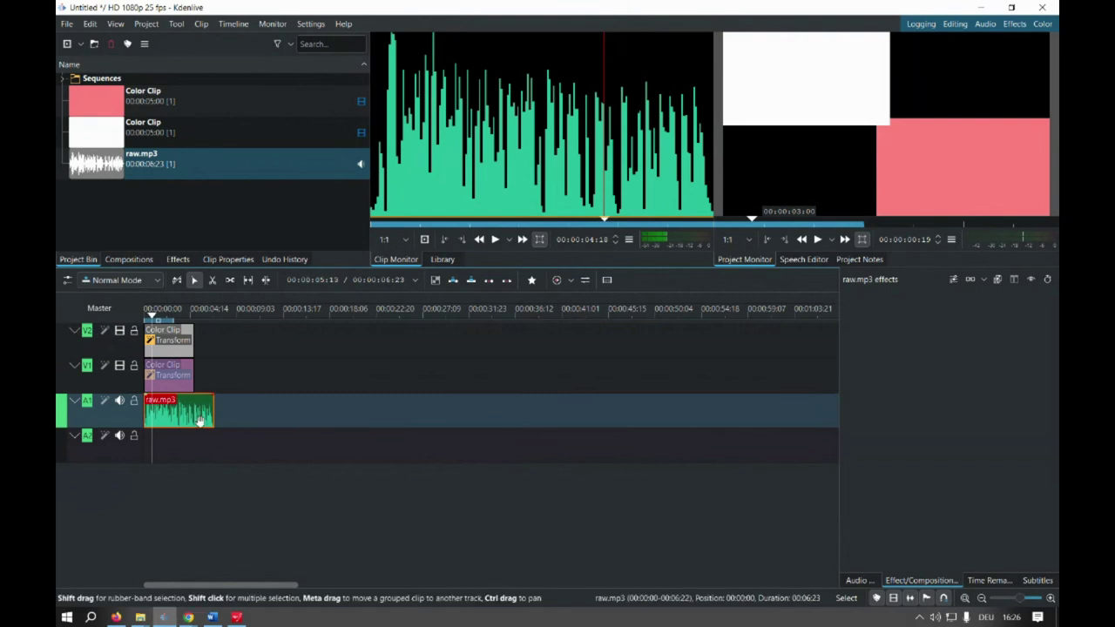
{"action": "right_click", "coordinate": [199, 420]}
{"action": "mouse_move", "coordinate": [296, 397]}
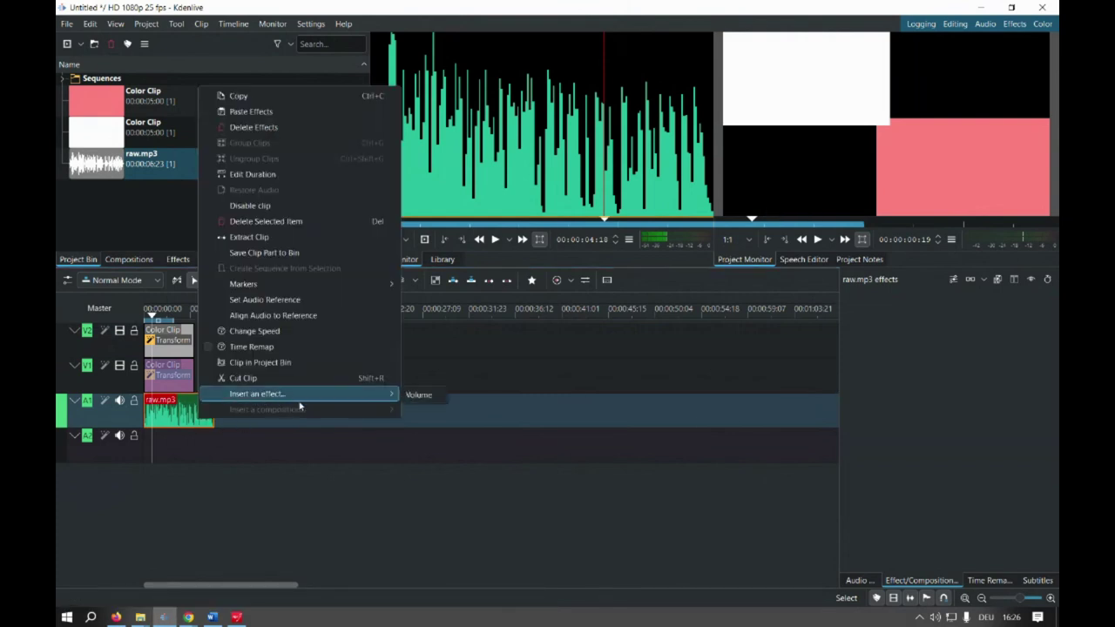
{"action": "left_click", "coordinate": [411, 394]}
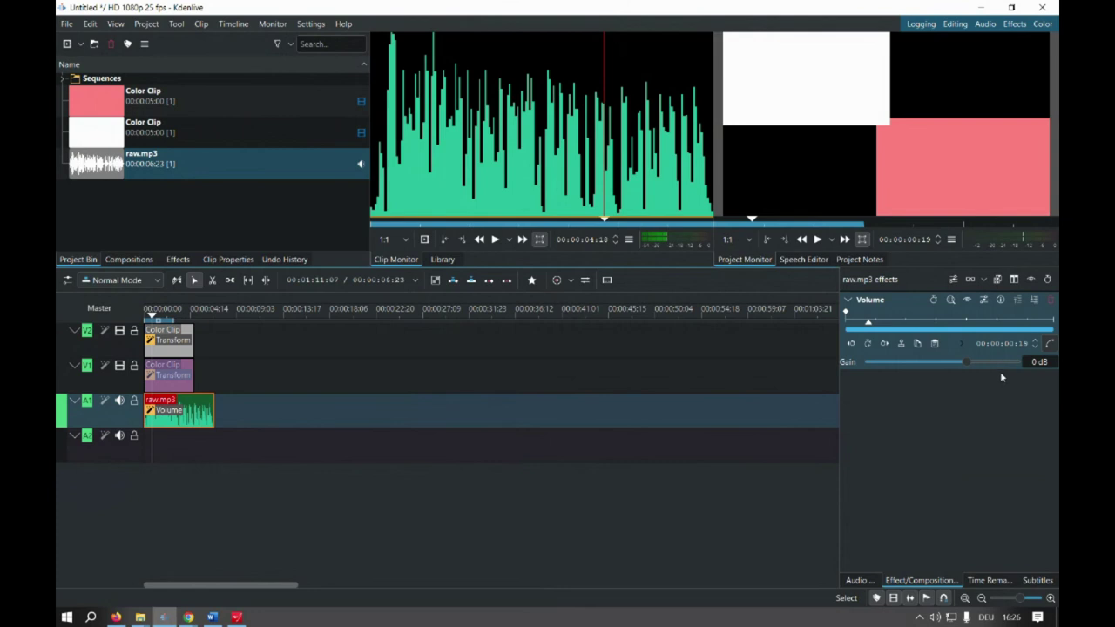
Step: Show the description of the Alpha gradient effect under Alpha, Mask and Keying, and open the Volume effect's documentation
{"action": "left_click", "coordinate": [177, 259]}
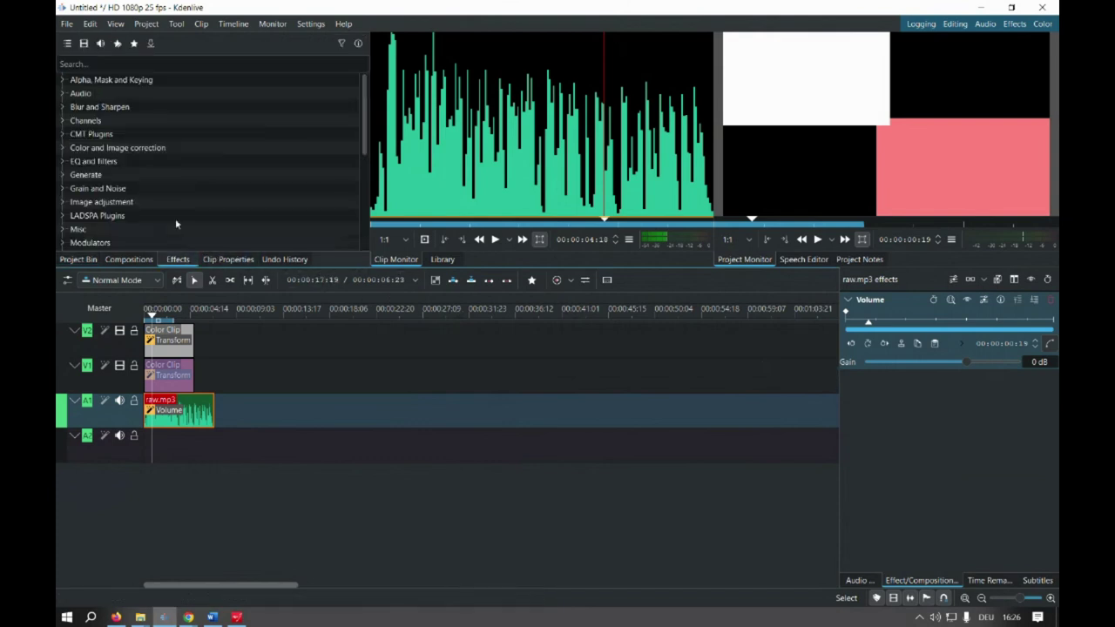
{"action": "left_click", "coordinate": [62, 81]}
{"action": "left_click", "coordinate": [109, 96]}
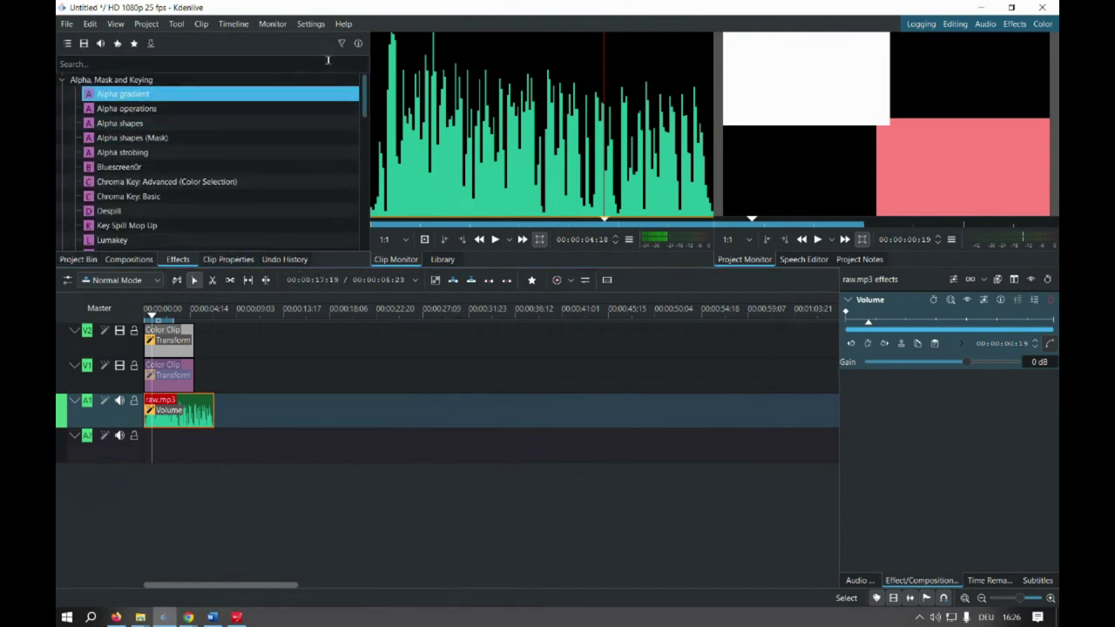
{"action": "left_click", "coordinate": [357, 42]}
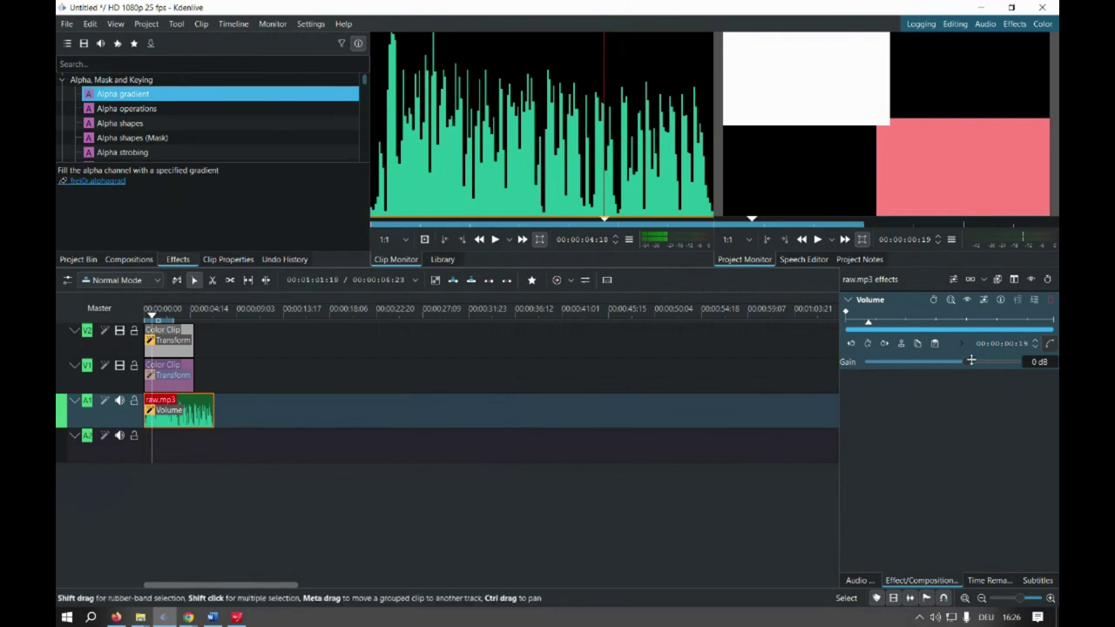
{"action": "left_click", "coordinate": [1000, 299]}
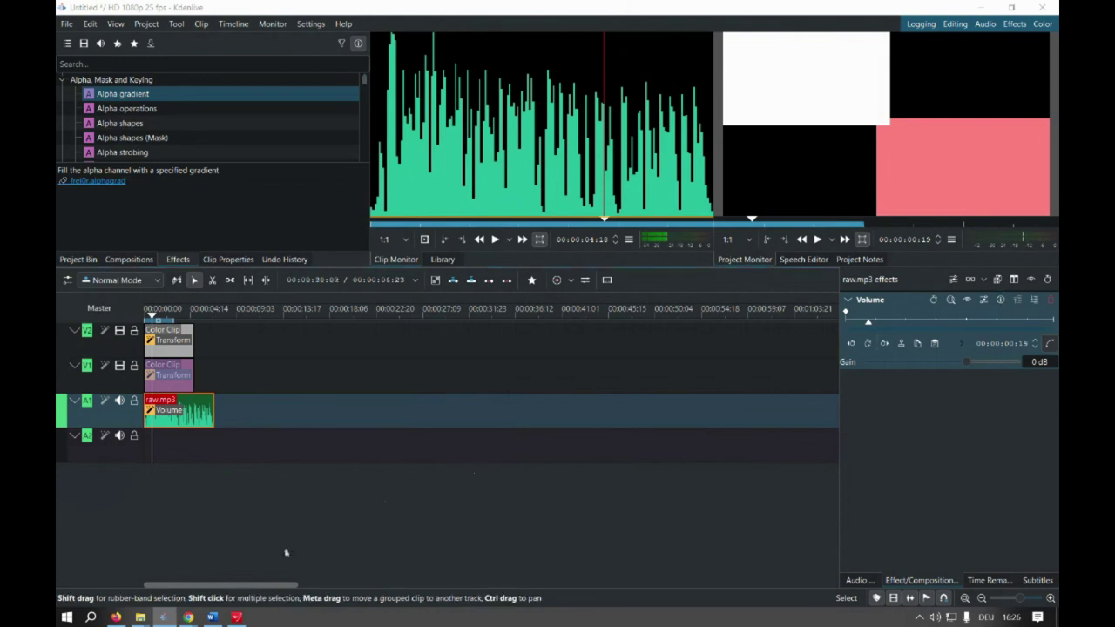
Step: Switch to Firefox to view the Volume (keyframable) documentation page, and return to Kdenlive
{"action": "mouse_move", "coordinate": [196, 619]}
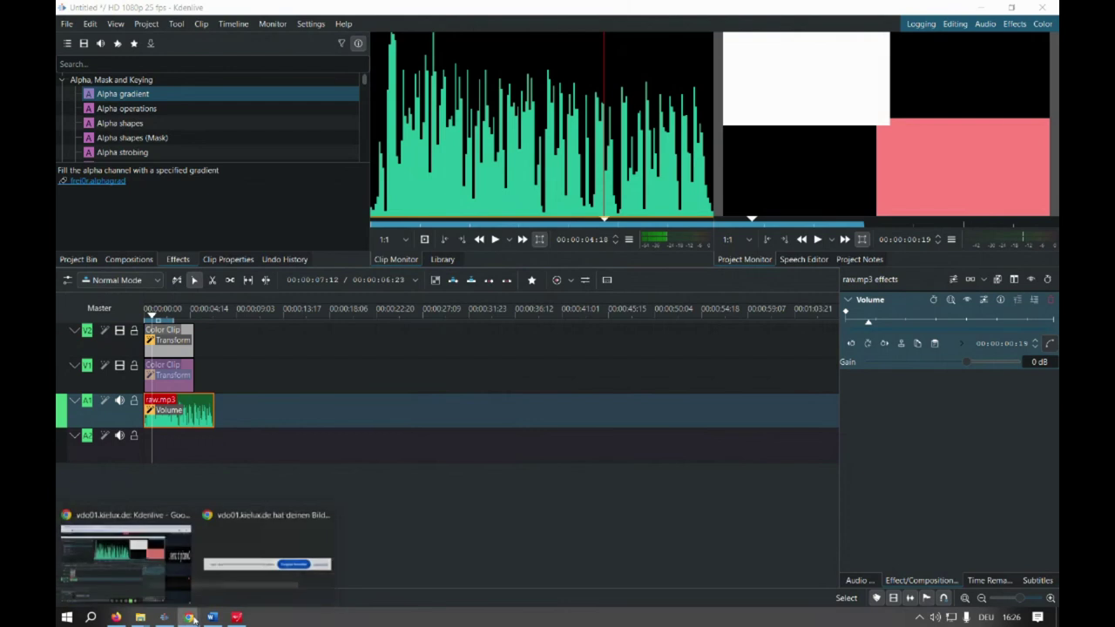
{"action": "key", "text": "alt+Tab"}
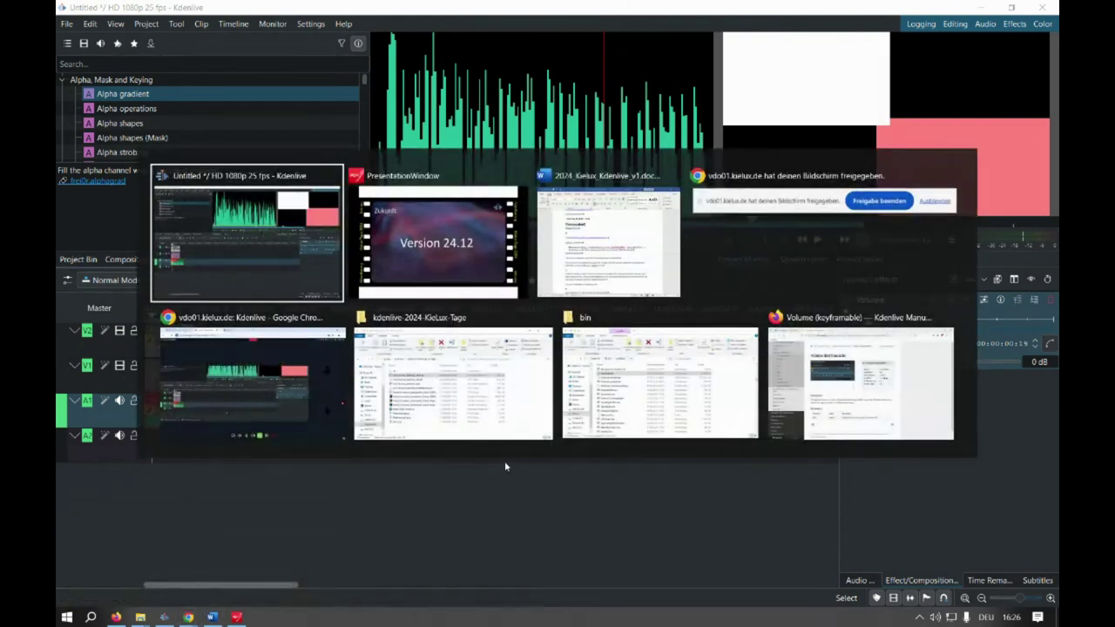
{"action": "key", "text": "Tab"}
{"action": "key", "text": "Tab"}
{"action": "key", "text": "Tab"}
{"action": "key", "text": "Tab"}
{"action": "key", "text": "Tab"}
{"action": "key", "text": "Tab"}
{"action": "key", "text": "Tab"}
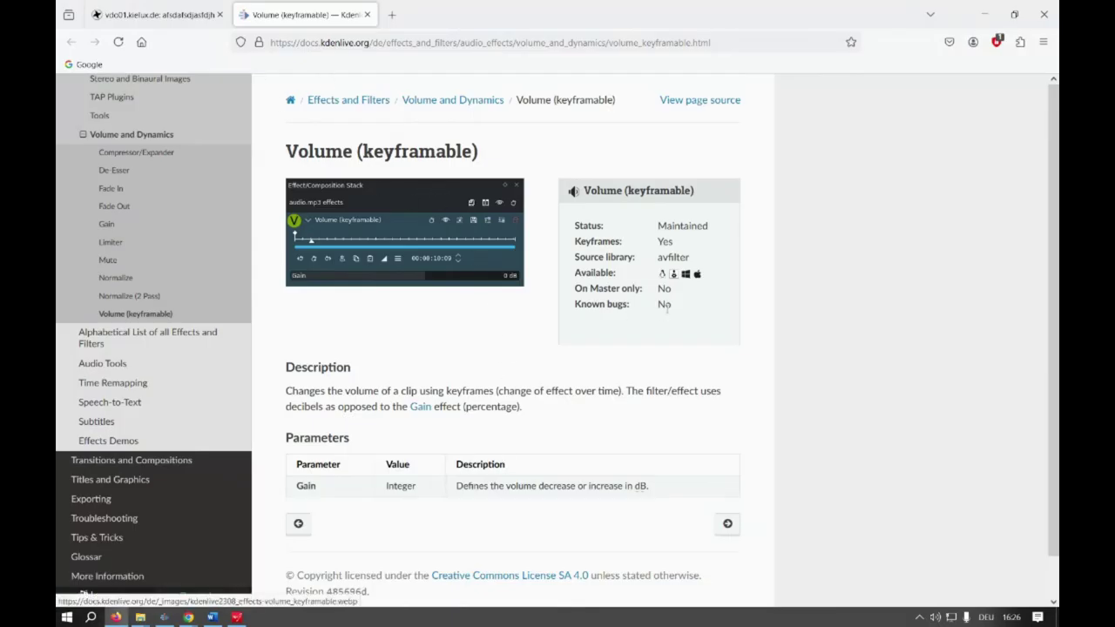
{"action": "key", "text": "alt+Tab"}
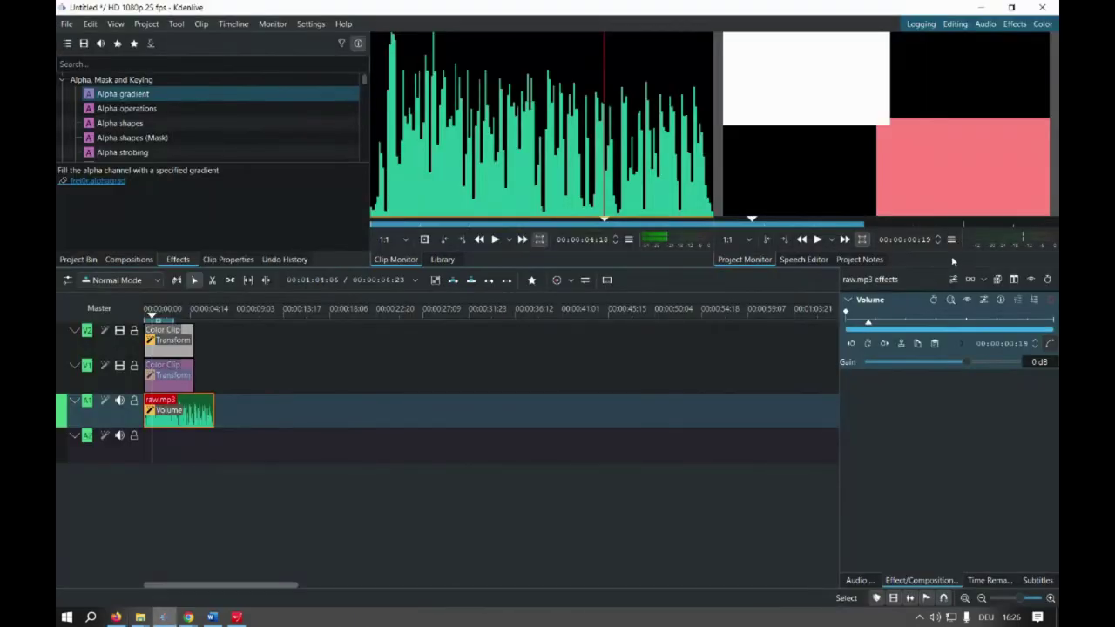
Step: Open the documentation of the pink clip's Transform effect and examine its description, parameters and related effects
{"action": "left_click", "coordinate": [172, 380]}
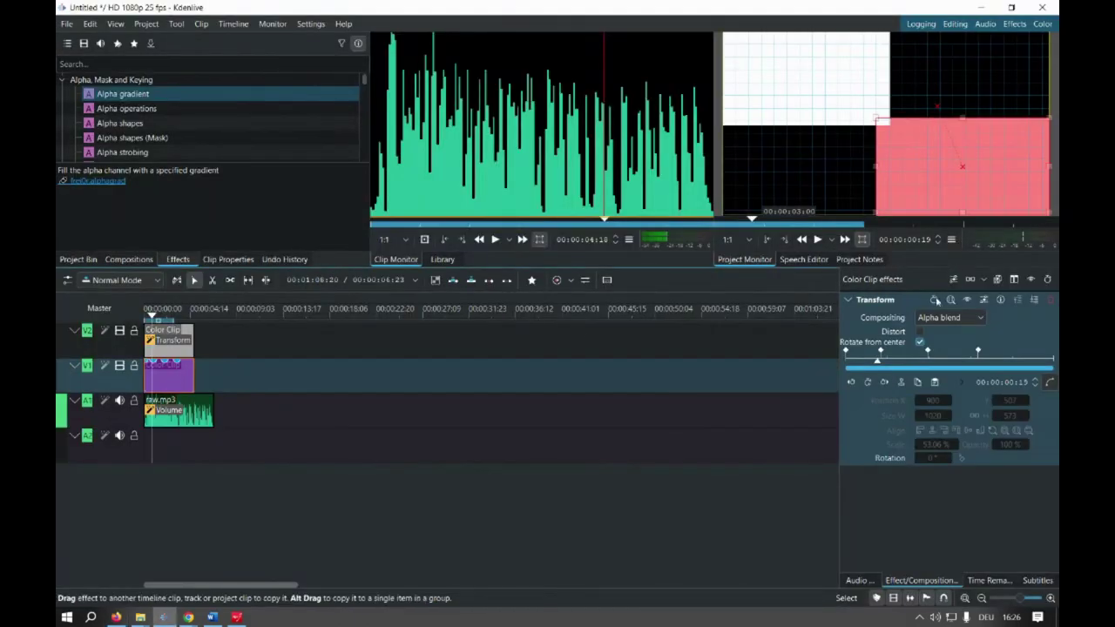
{"action": "left_click", "coordinate": [1002, 300]}
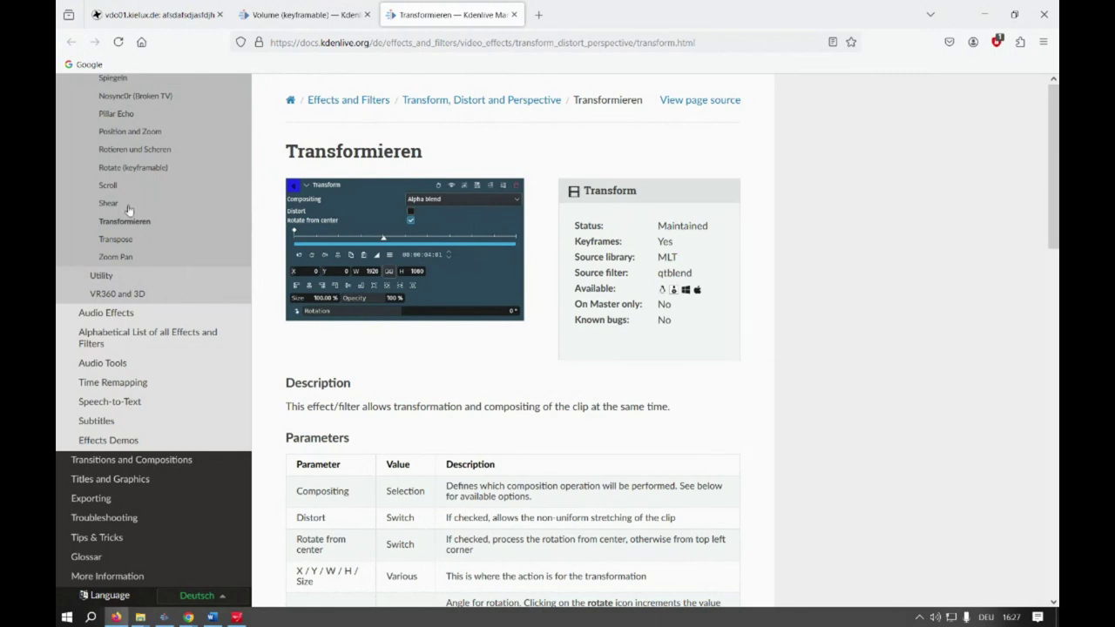
{"action": "scroll", "coordinate": [142, 206], "scroll_direction": "up", "scroll_amount": 5}
{"action": "scroll", "coordinate": [143, 205], "scroll_direction": "up", "scroll_amount": 1}
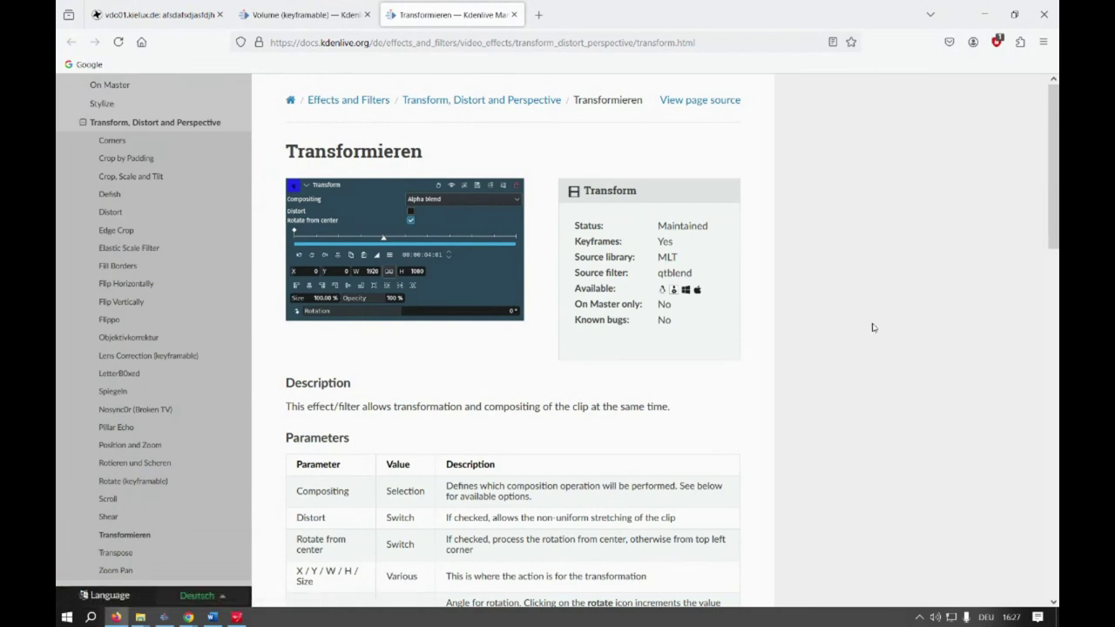
{"action": "scroll", "coordinate": [871, 325], "scroll_direction": "down", "scroll_amount": 1}
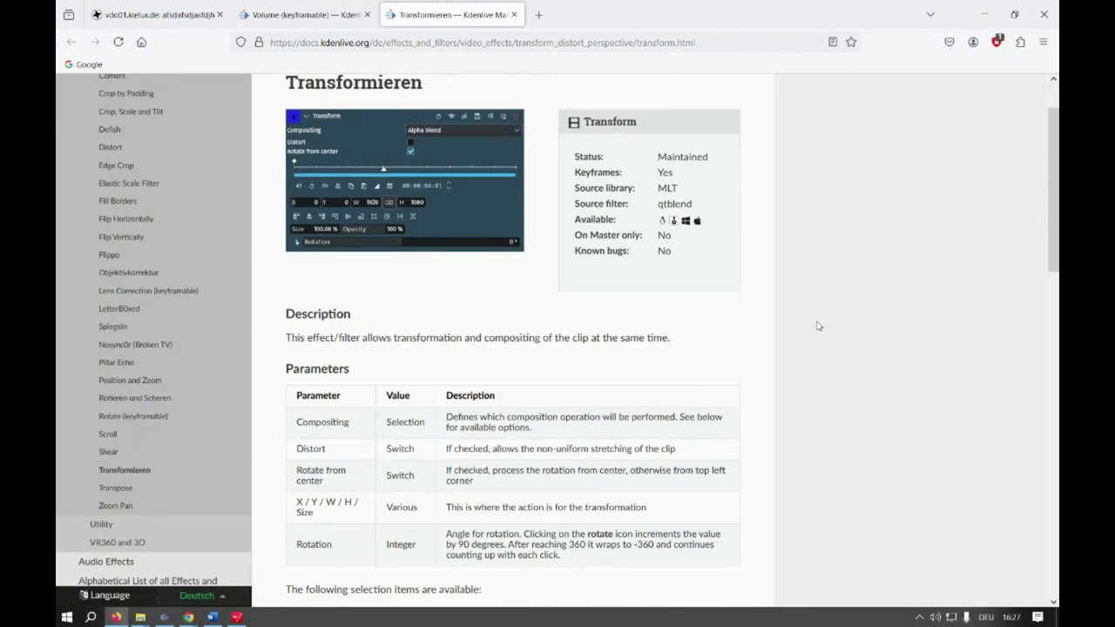
{"action": "scroll", "coordinate": [763, 332], "scroll_direction": "down", "scroll_amount": 1}
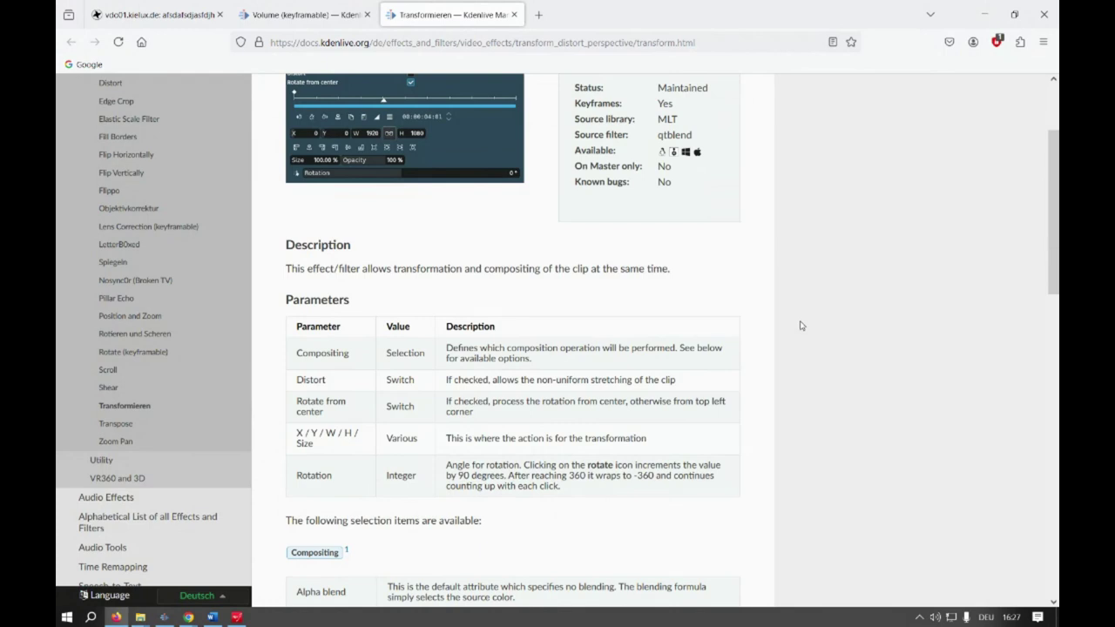
Step: Switch back to Kdenlive and show the subtitle track in the timeline
{"action": "key", "text": "alt+Tab"}
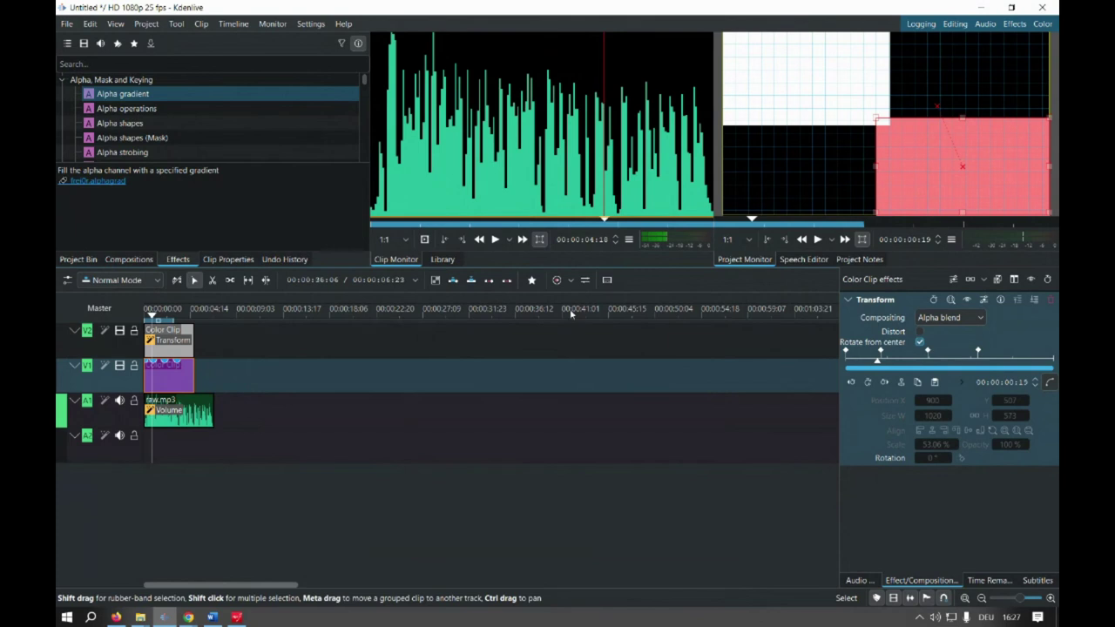
{"action": "left_click", "coordinate": [607, 280]}
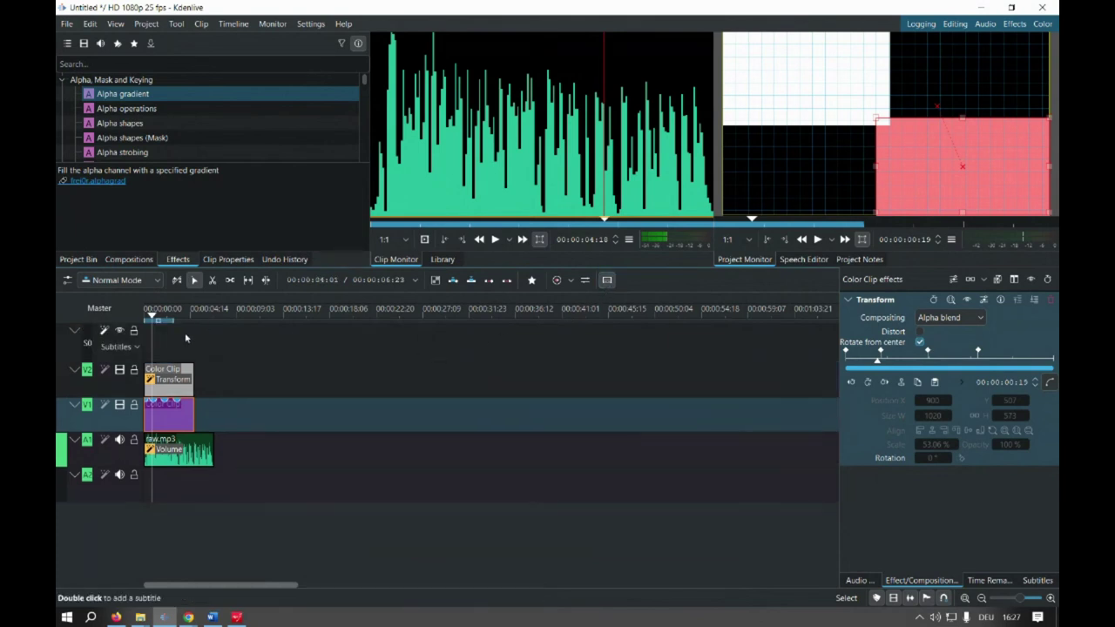
{"action": "left_click", "coordinate": [76, 259]}
{"action": "left_click_drag", "start_coordinate": [98, 132], "coordinate": [235, 382]}
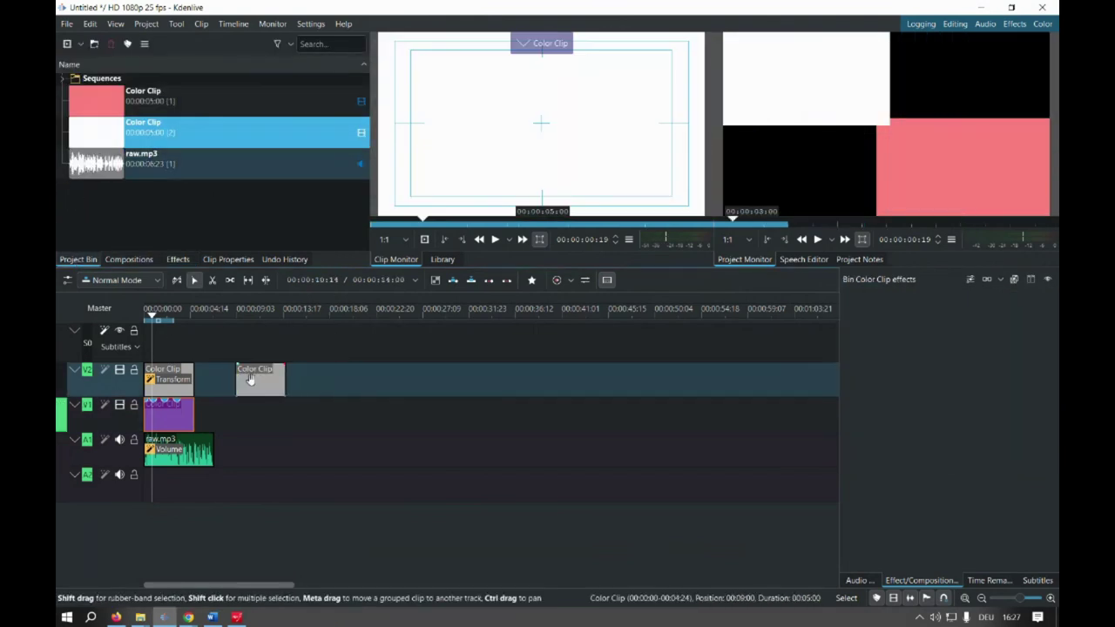
{"action": "left_click", "coordinate": [235, 381]}
{"action": "key", "text": "Delete"}
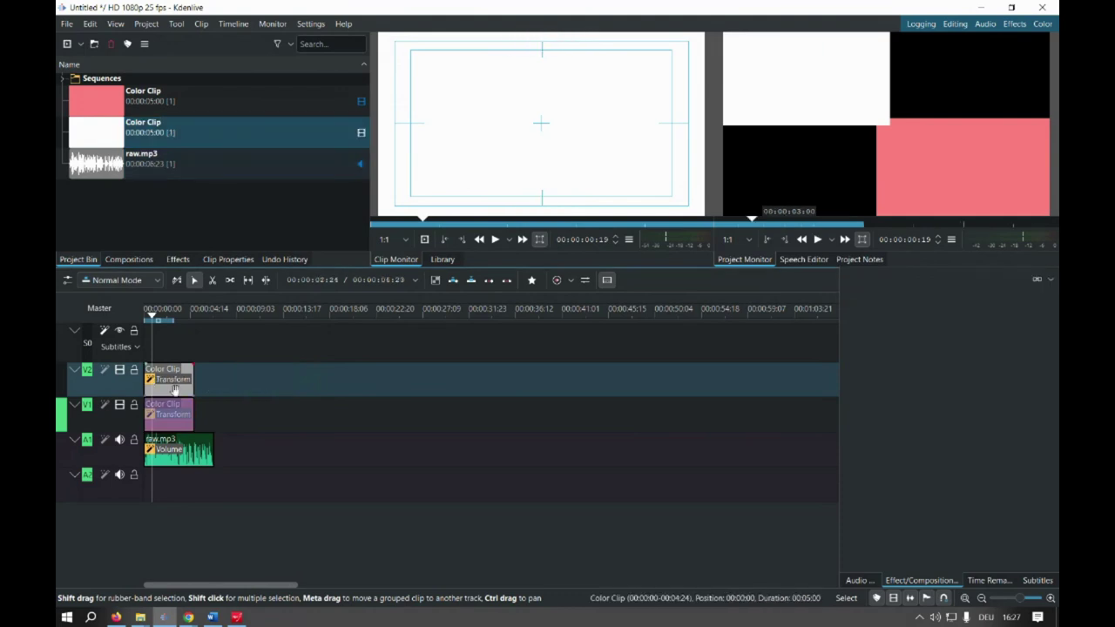
Step: Extend the pink clip on V1 to about 16 seconds and add a subtitle at 00:00:06:11
{"action": "left_click", "coordinate": [178, 408]}
{"action": "left_click_drag", "start_coordinate": [194, 415], "coordinate": [307, 416]}
{"action": "left_click", "coordinate": [219, 341]}
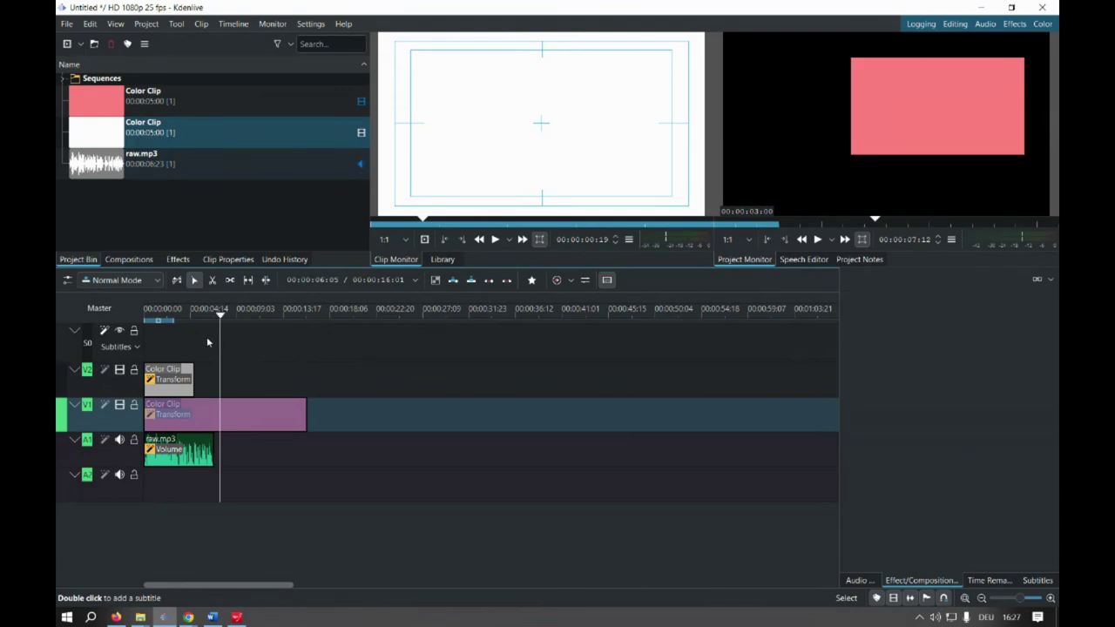
{"action": "double_click", "coordinate": [219, 340]}
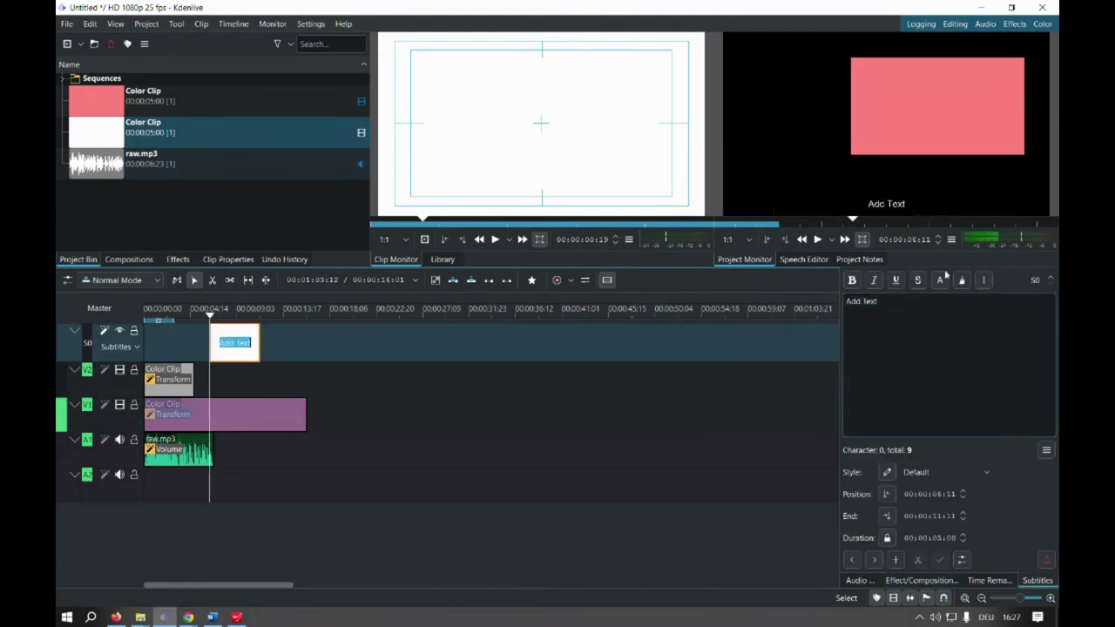
Step: Edit the subtitle's Default style and choose Bahnschrift SemiBold as its font
{"action": "left_click", "coordinate": [887, 473]}
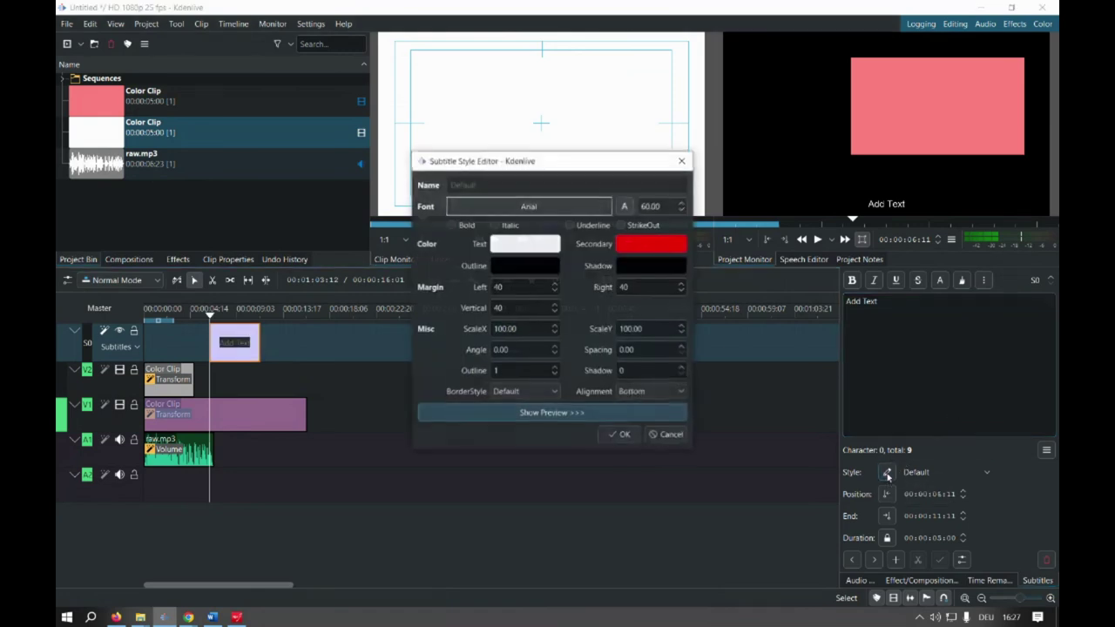
{"action": "left_click", "coordinate": [627, 205]}
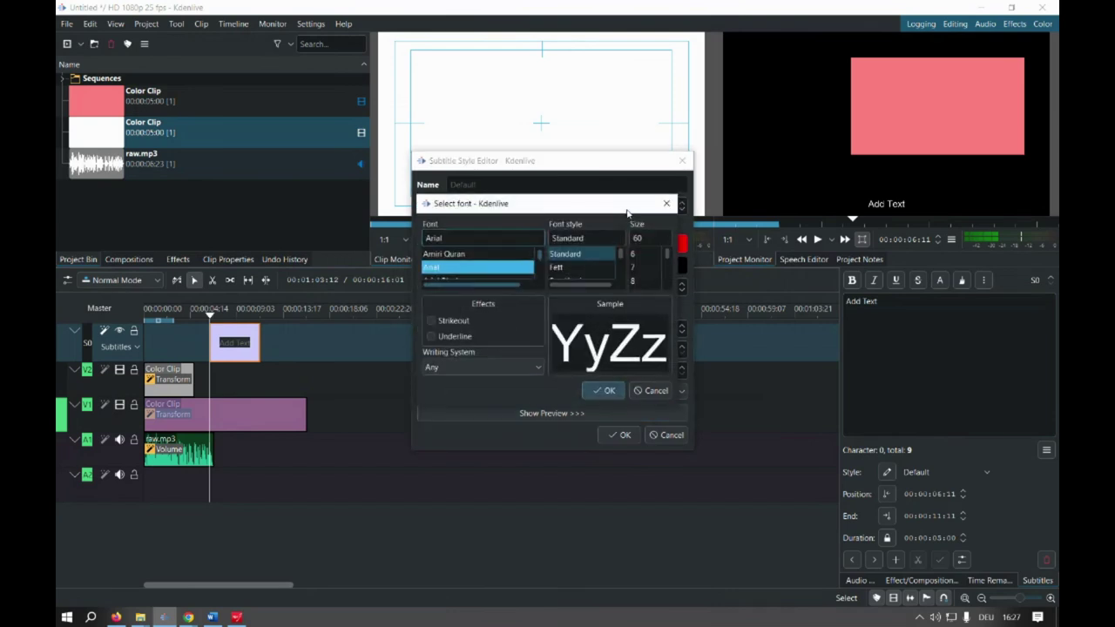
{"action": "scroll", "coordinate": [494, 261], "scroll_direction": "down", "scroll_amount": 5}
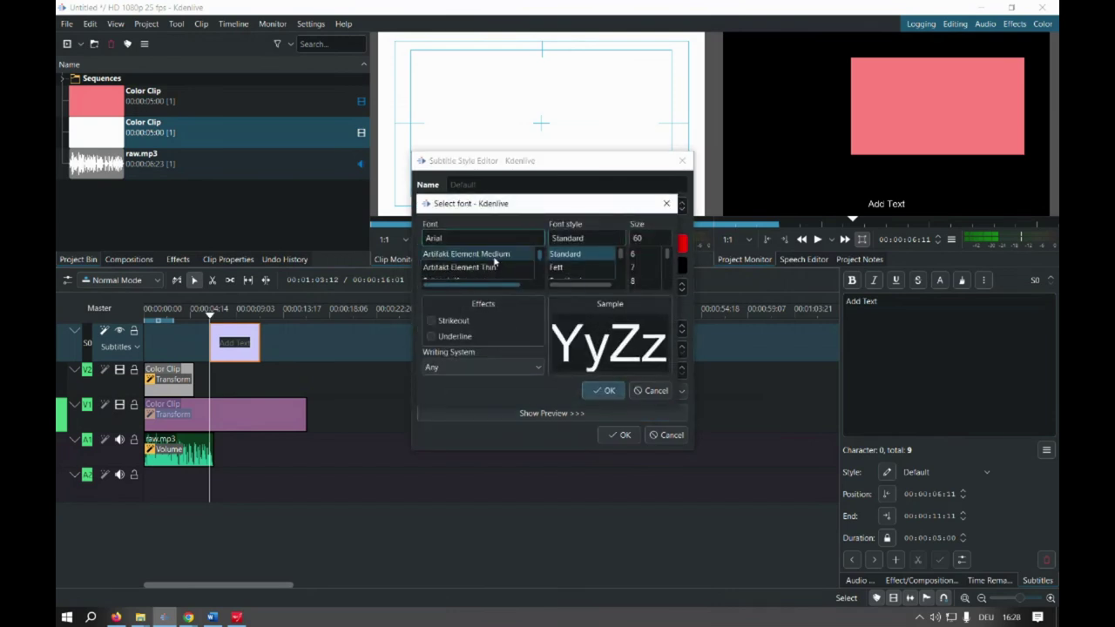
{"action": "left_click", "coordinate": [493, 270]}
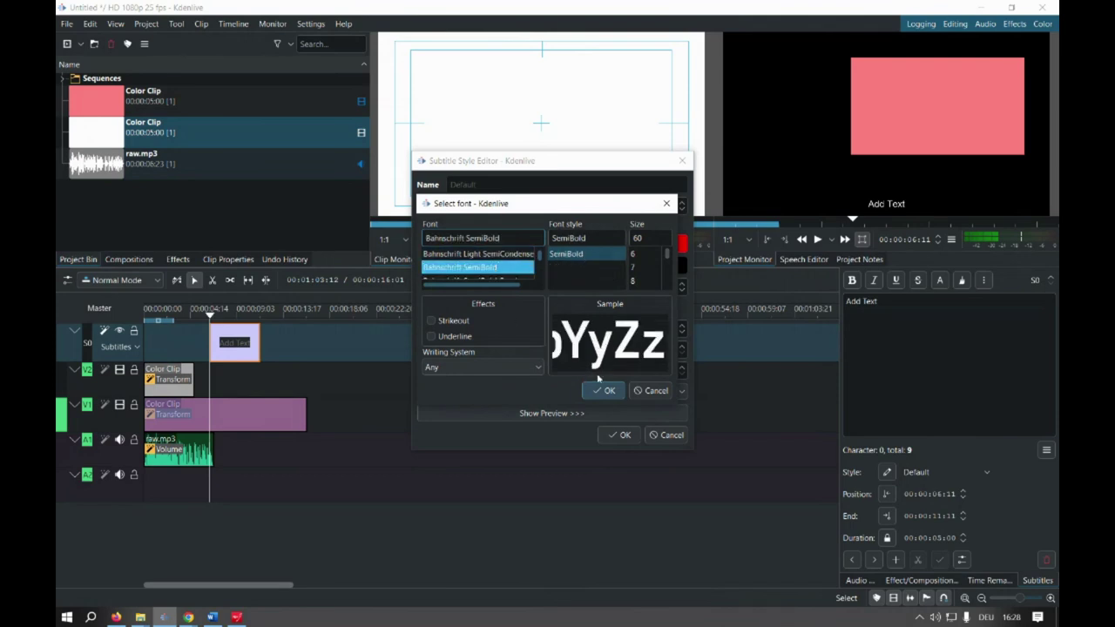
Step: Try the Strikeout and Underline effects on the chosen font and clear both again
{"action": "left_click", "coordinate": [449, 320]}
{"action": "left_click", "coordinate": [452, 336]}
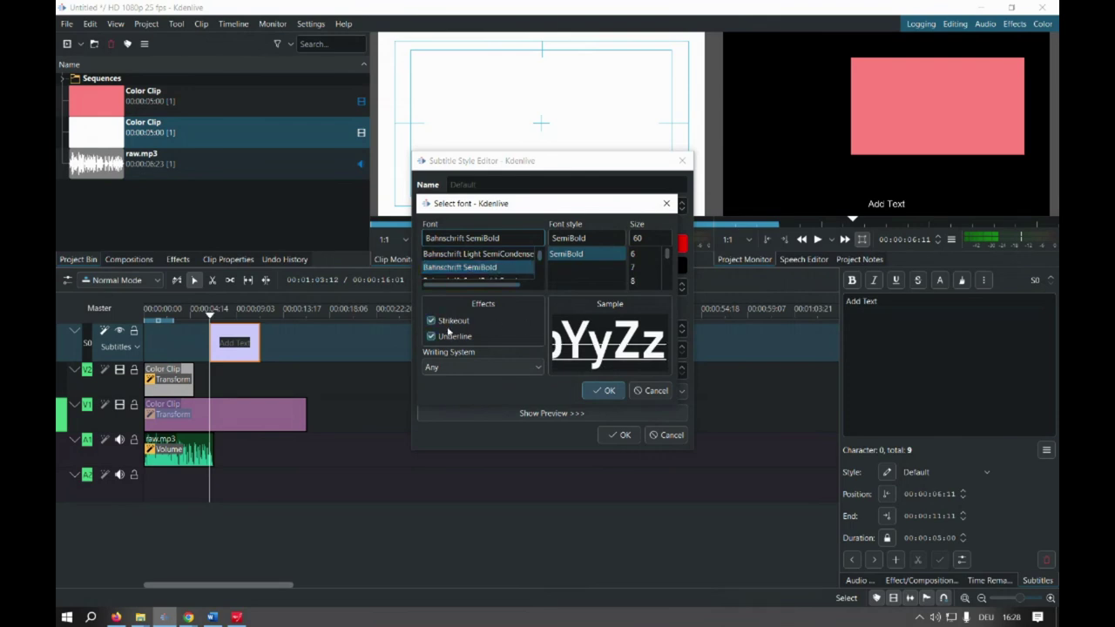
{"action": "left_click", "coordinate": [449, 321]}
{"action": "left_click", "coordinate": [453, 336]}
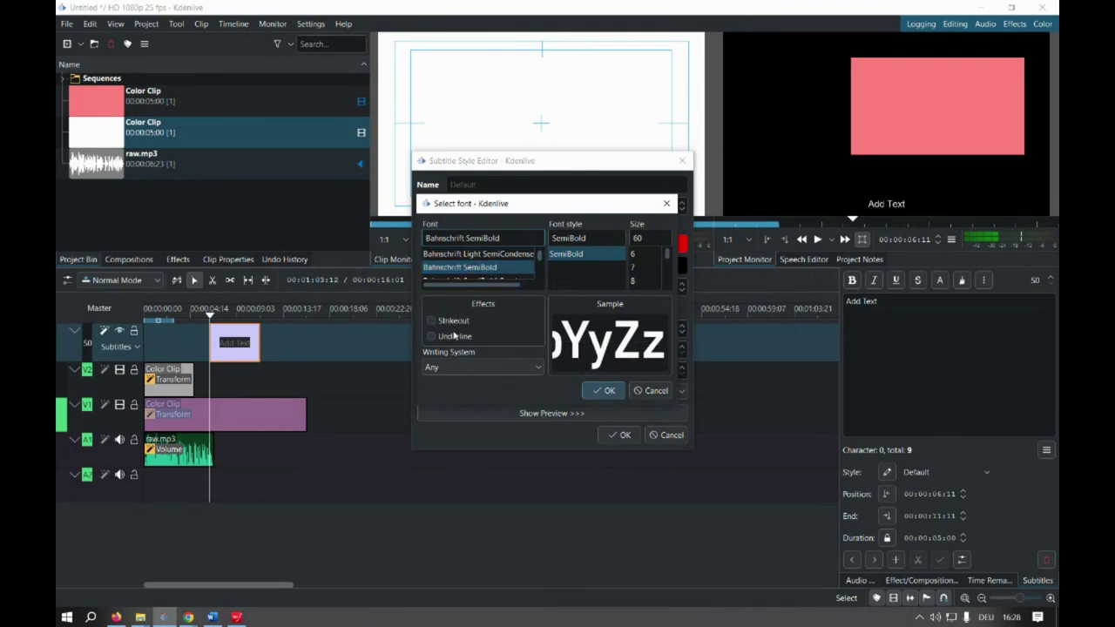
Step: Accept the font choice and set the Default subtitle style's outline to 2
{"action": "left_click", "coordinate": [609, 392]}
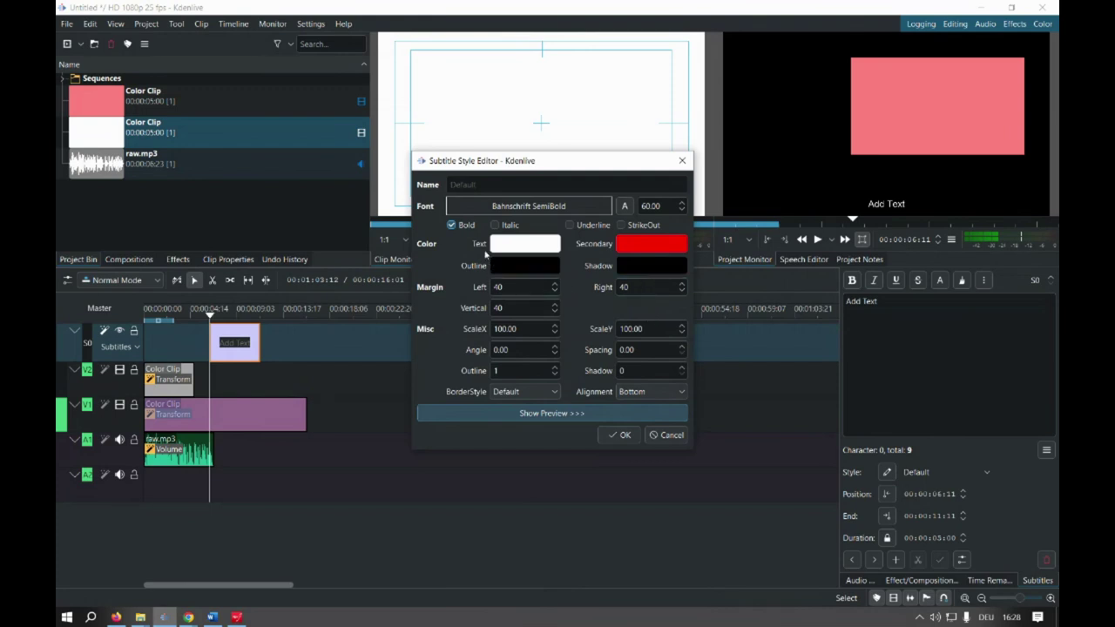
{"action": "left_click", "coordinate": [555, 371]}
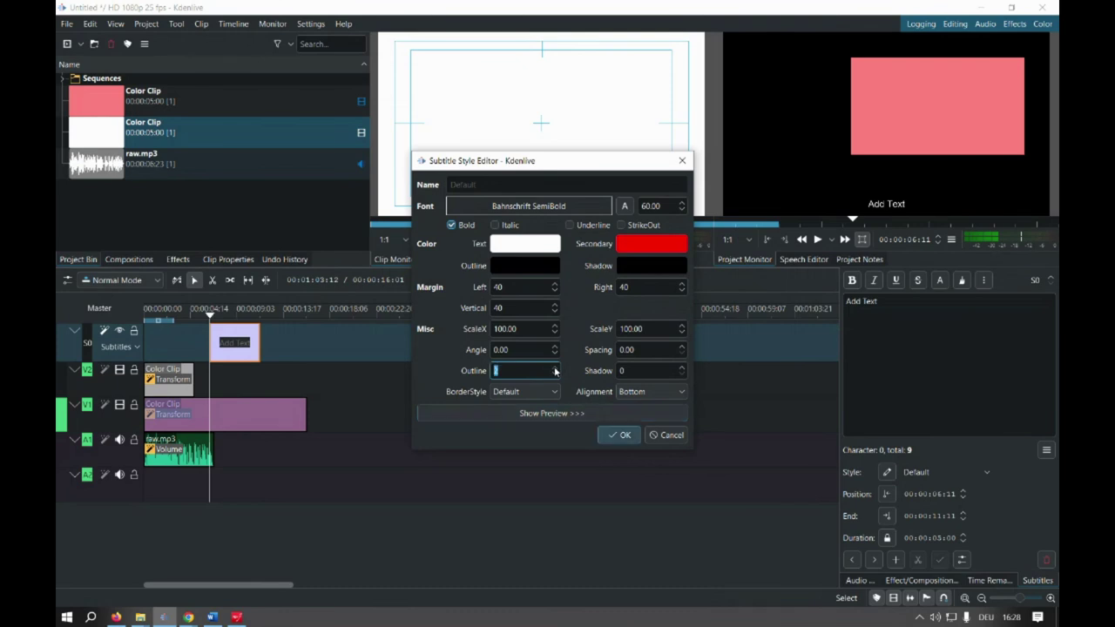
{"action": "left_click", "coordinate": [619, 434]}
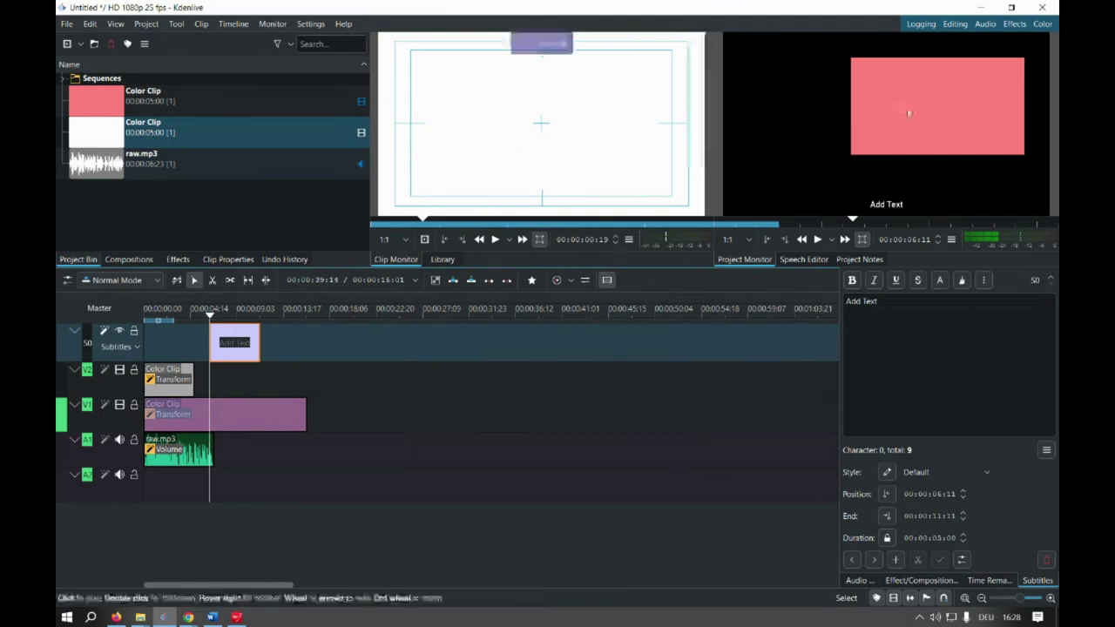
Step: Enlarge the pink clip in the project monitor to 1545 × 975 at position 225, 150, so it lies behind the subtitle
{"action": "left_click", "coordinate": [244, 419]}
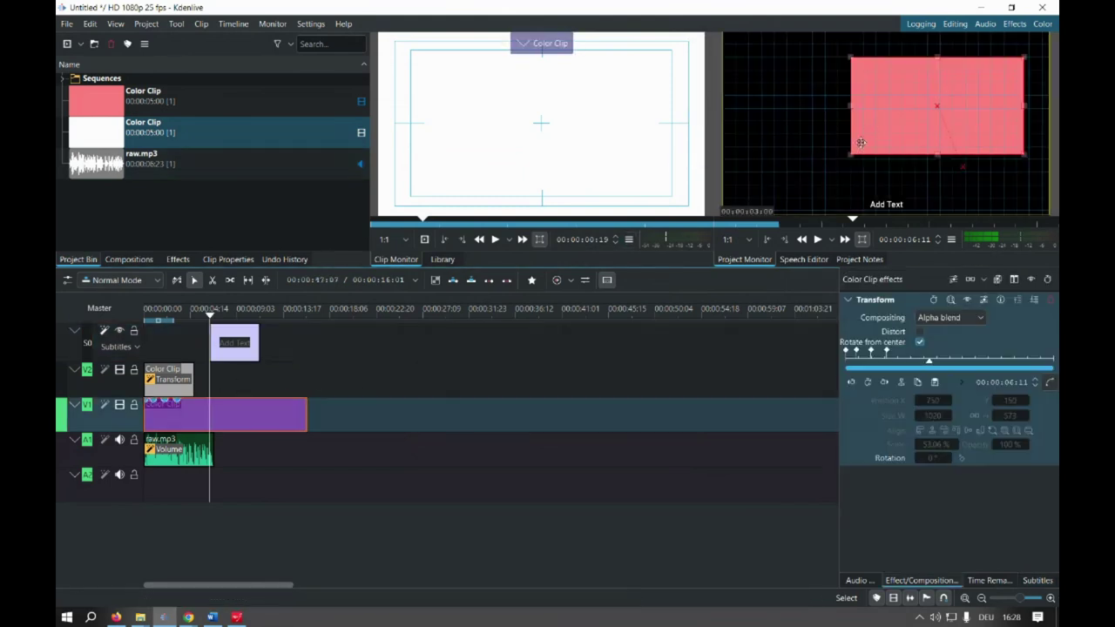
{"action": "left_click_drag", "start_coordinate": [860, 142], "coordinate": [762, 216]}
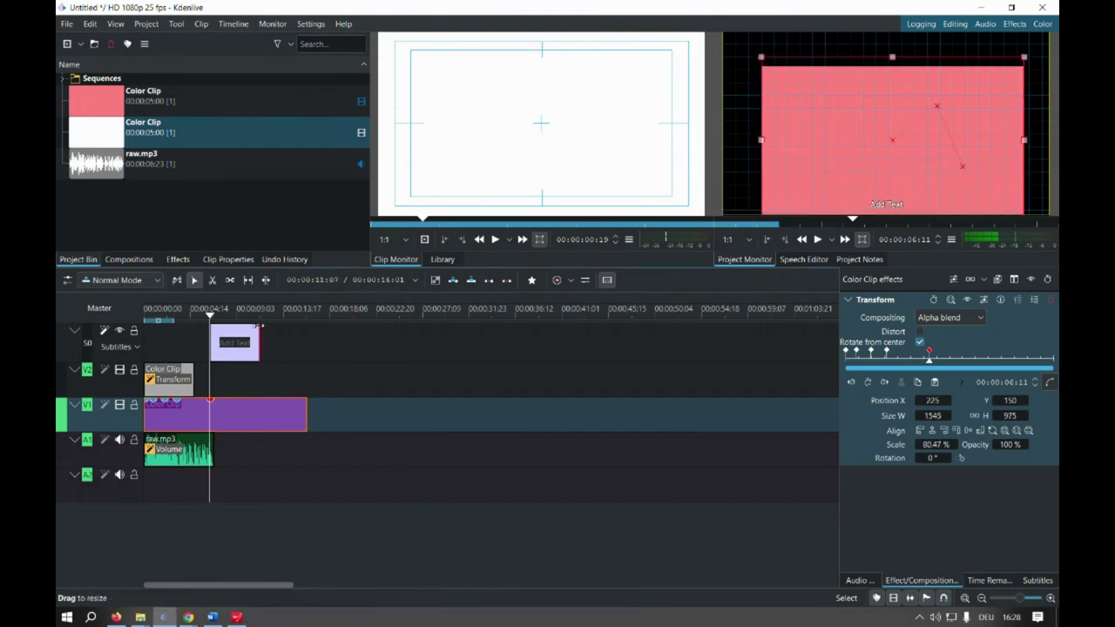
Step: Select the subtitle again and reopen its Default style editor with the preview shown
{"action": "left_click", "coordinate": [246, 346]}
{"action": "left_click", "coordinate": [914, 376]}
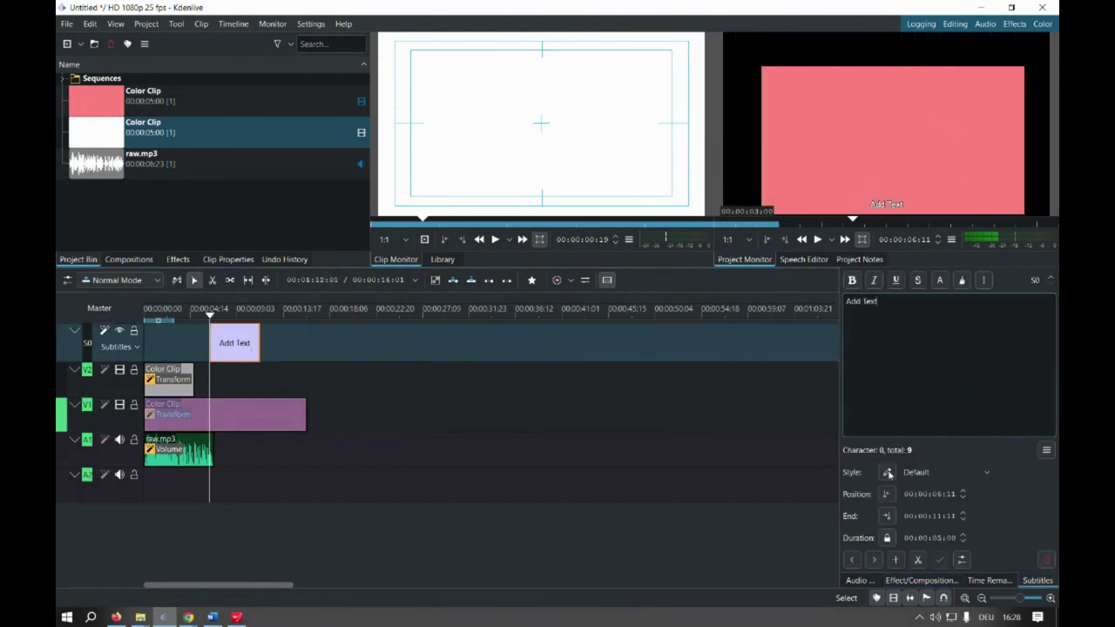
{"action": "left_click", "coordinate": [1046, 450]}
{"action": "left_click", "coordinate": [1050, 450]}
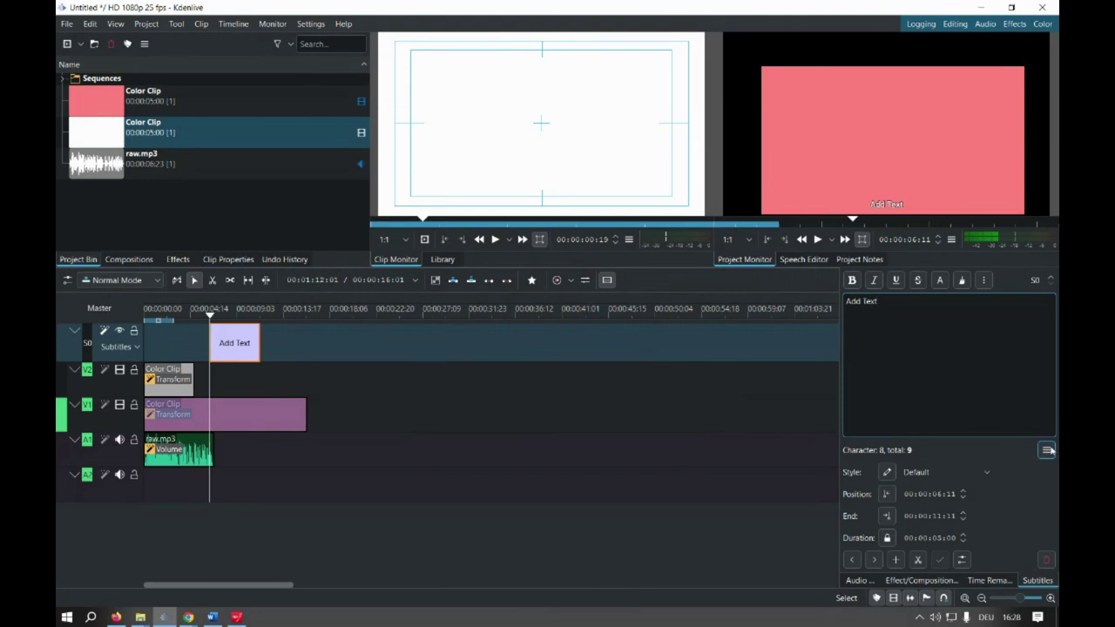
{"action": "left_click", "coordinate": [886, 473]}
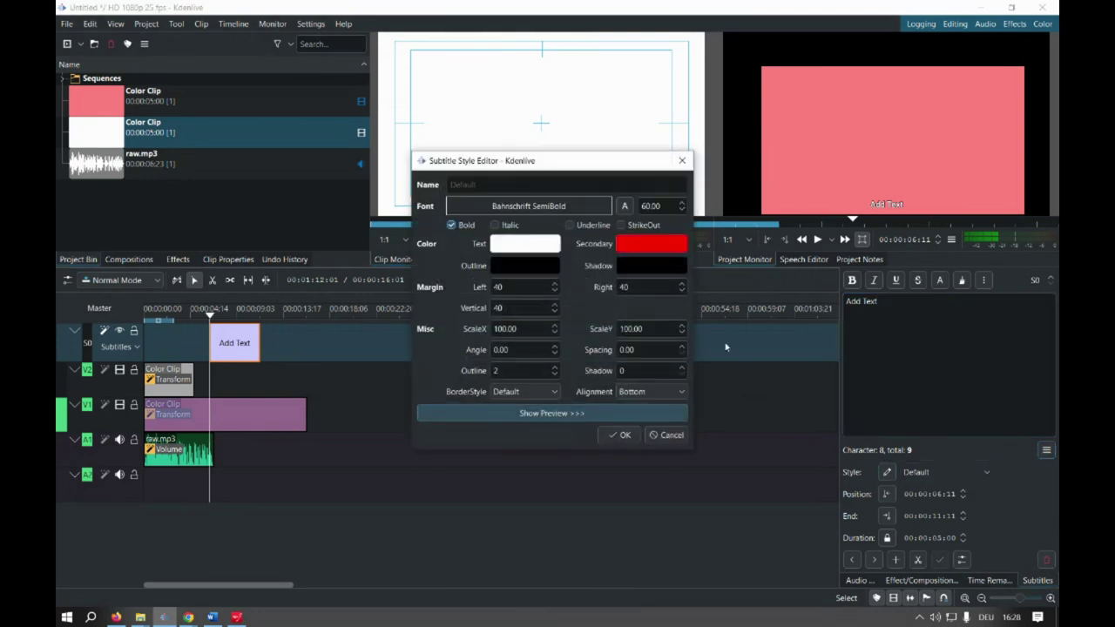
{"action": "left_click", "coordinate": [579, 414]}
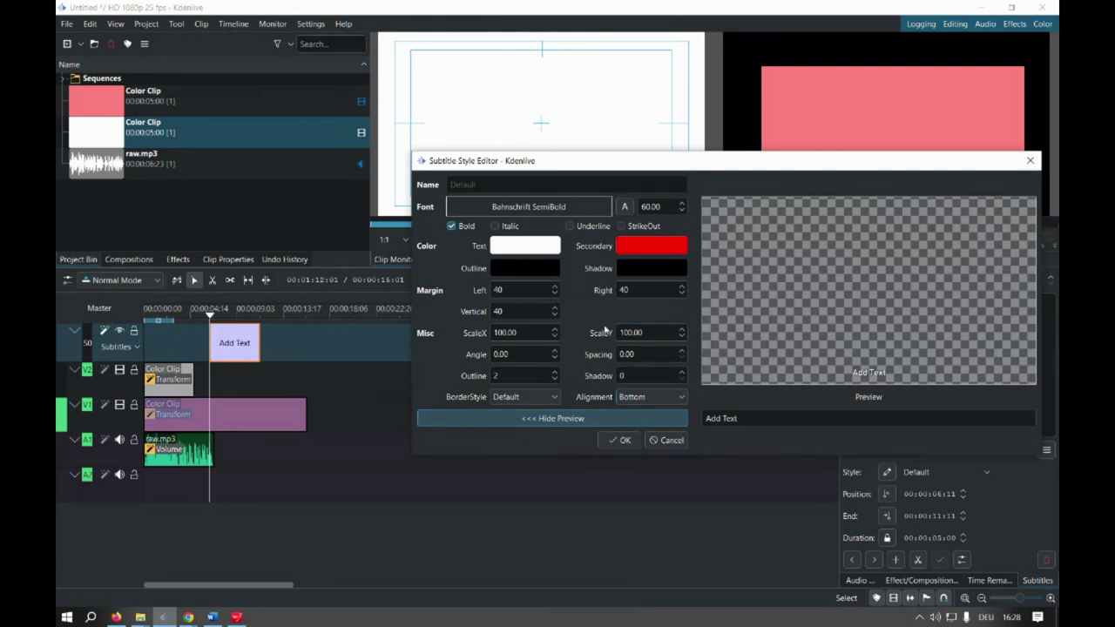
Step: Confirm #000000 as the subtitle style's shadow color, increase the shadow size by one step and apply the style
{"action": "left_click", "coordinate": [647, 269]}
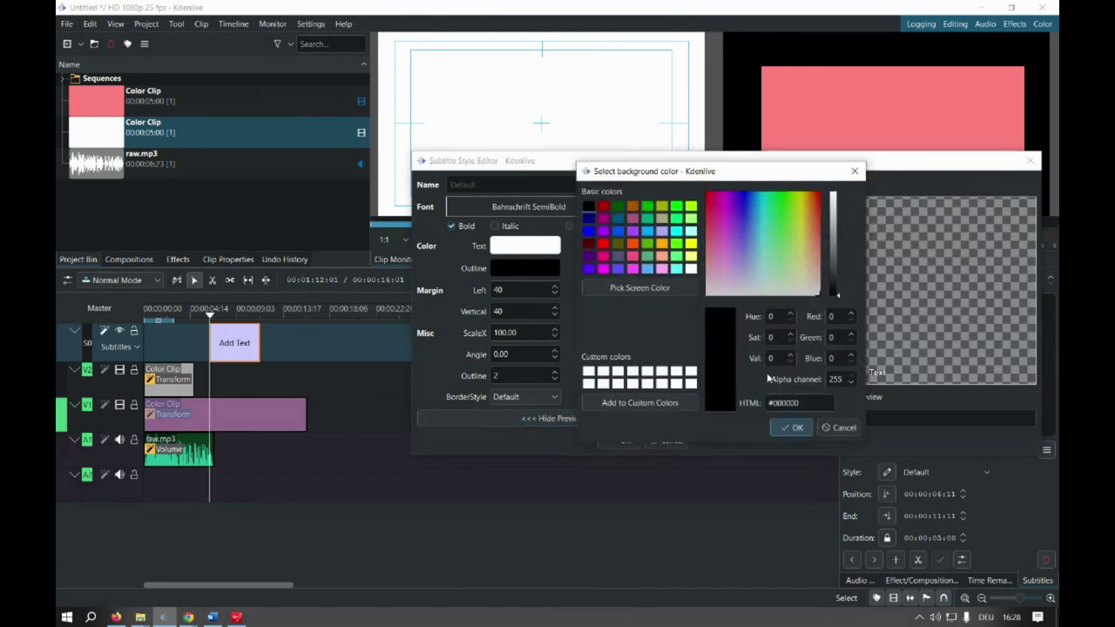
{"action": "left_click", "coordinate": [792, 428]}
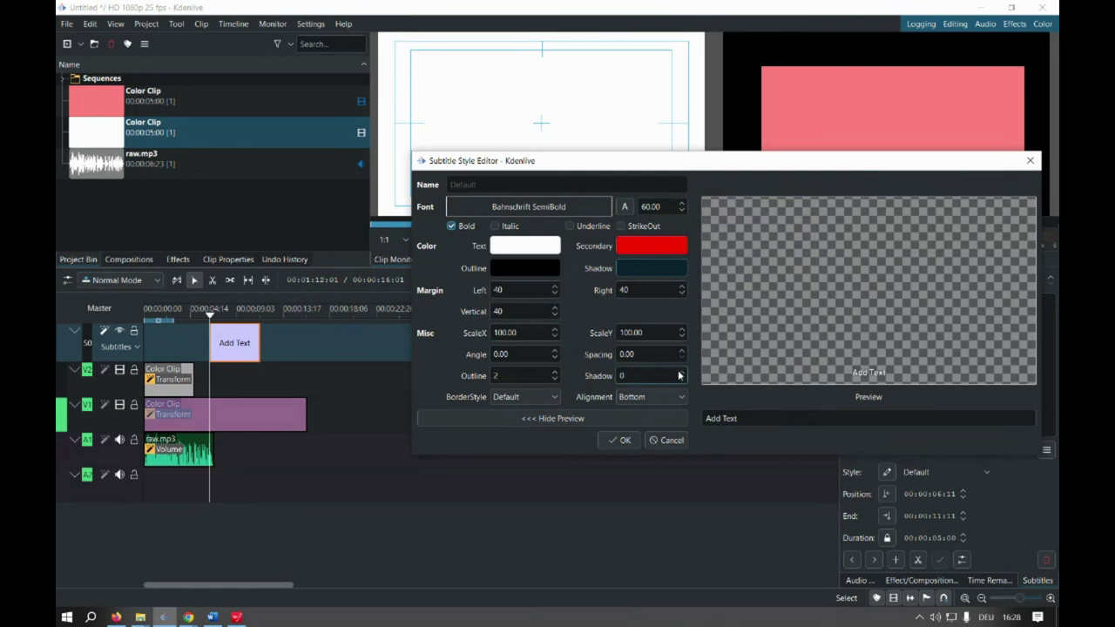
{"action": "left_click_drag", "start_coordinate": [657, 165], "coordinate": [401, 143]}
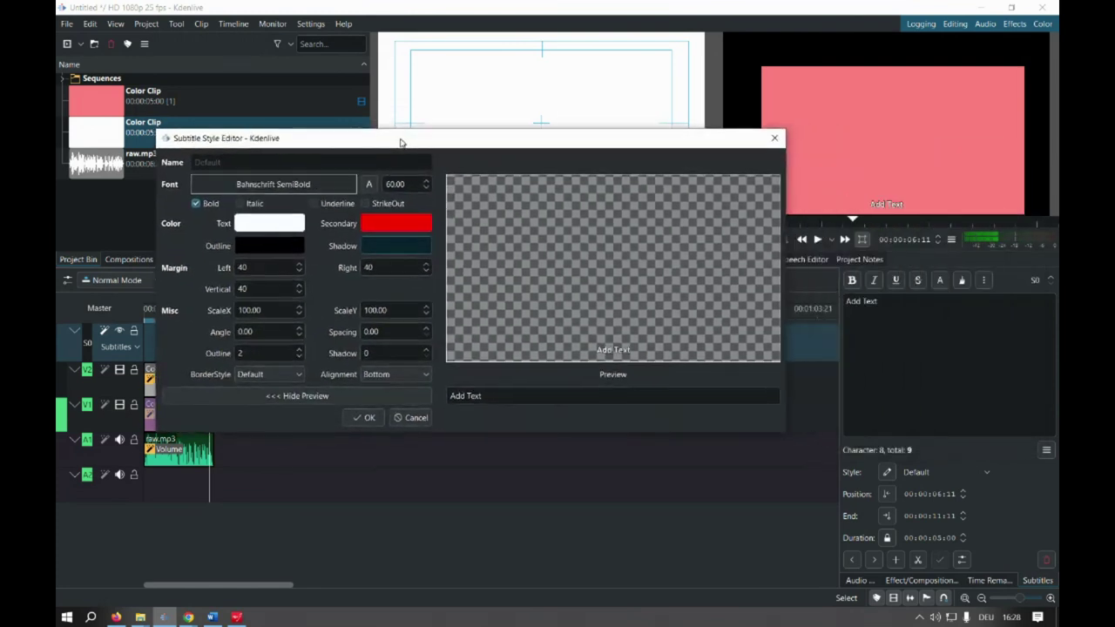
{"action": "left_click", "coordinate": [426, 352]}
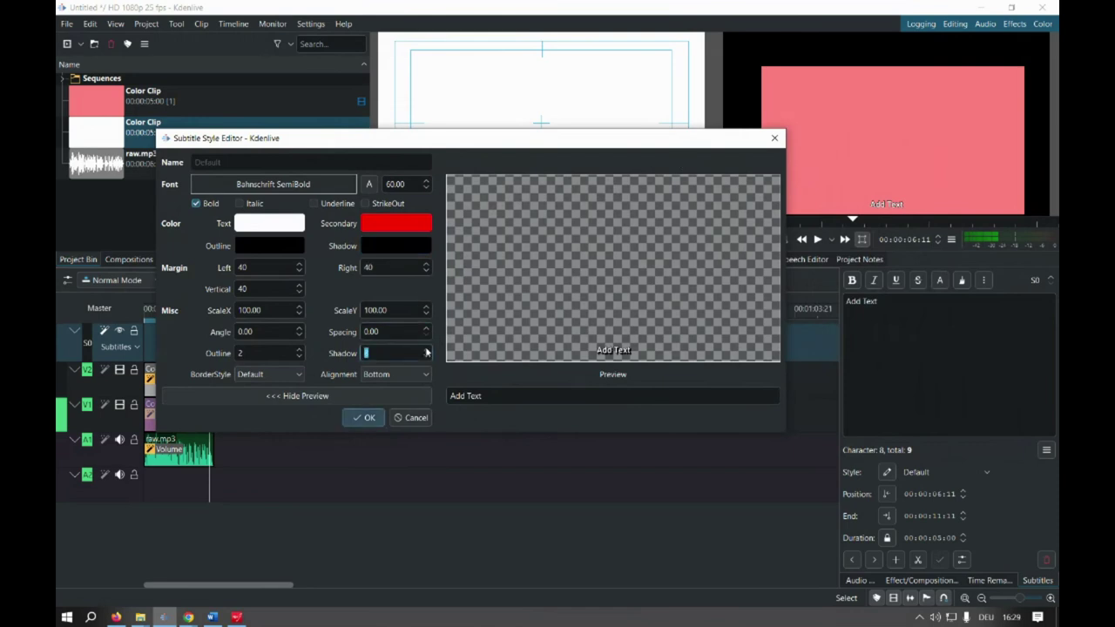
{"action": "left_click", "coordinate": [365, 418]}
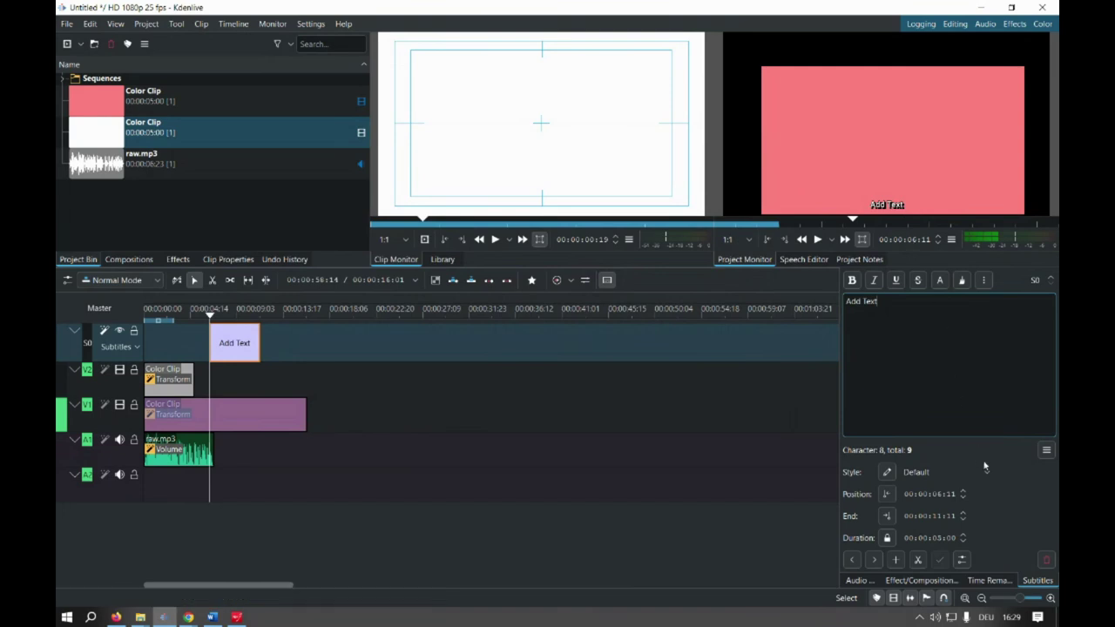
Step: Enable right-to-left scrolling at speed 10 for the selected subtitle and preview its motion up to 00:00:09:09
{"action": "left_click", "coordinate": [962, 560]}
{"action": "left_click", "coordinate": [961, 560]}
{"action": "left_click", "coordinate": [961, 560]}
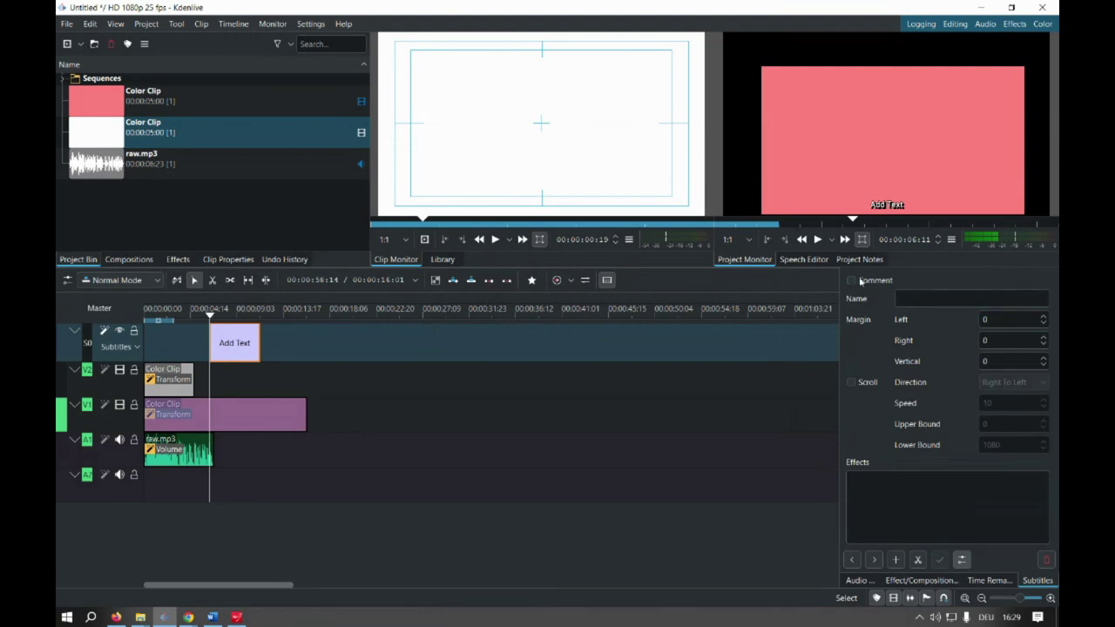
{"action": "left_click", "coordinate": [851, 383]}
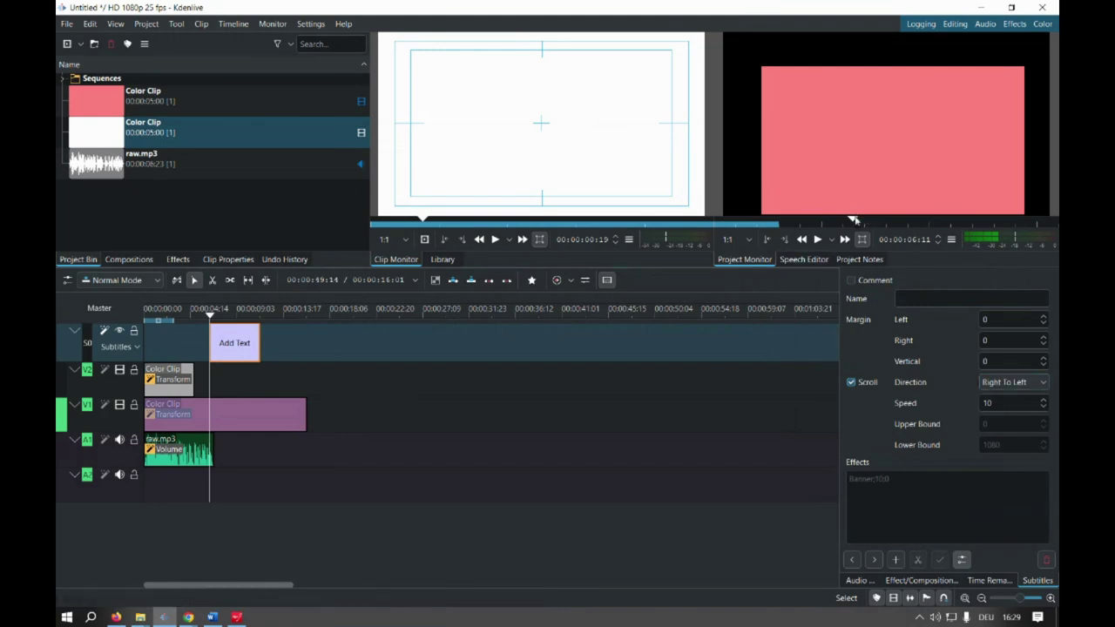
{"action": "left_click_drag", "start_coordinate": [854, 220], "coordinate": [916, 214]}
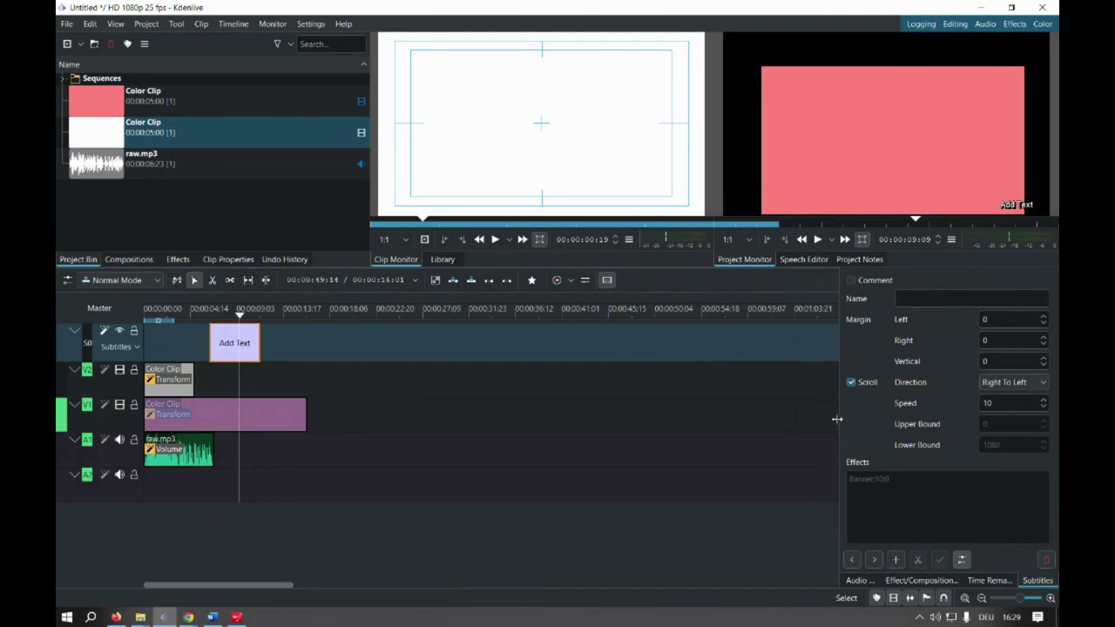
Step: Open the subtitle manager for the subtitle track, review the styles of the Subtitles file and close the manager
{"action": "left_click", "coordinate": [810, 416]}
{"action": "left_click", "coordinate": [120, 346]}
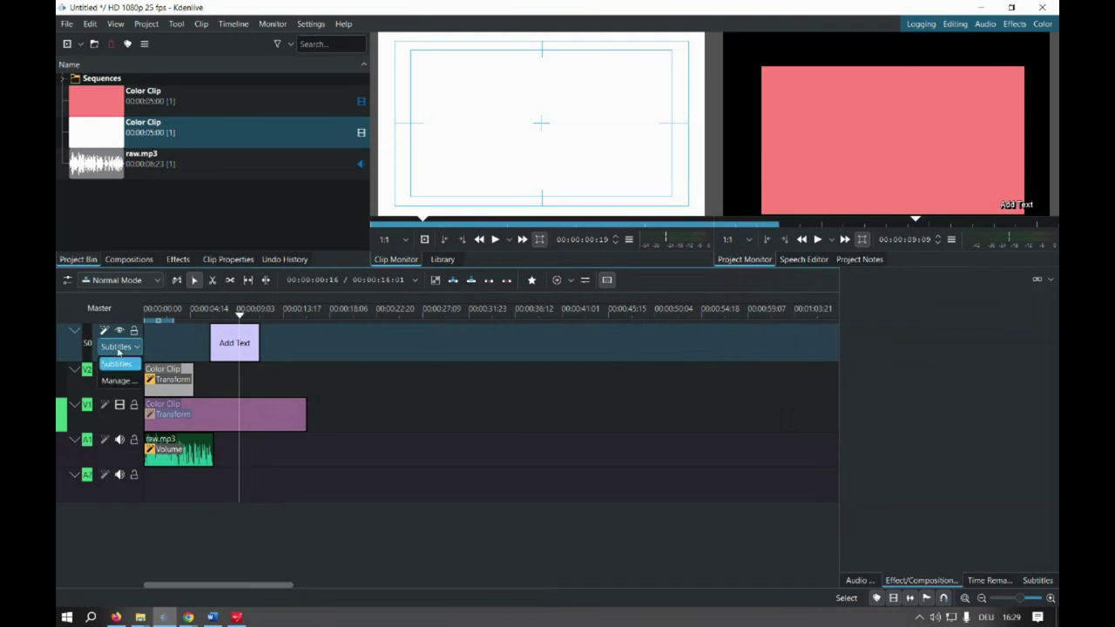
{"action": "left_click", "coordinate": [118, 378]}
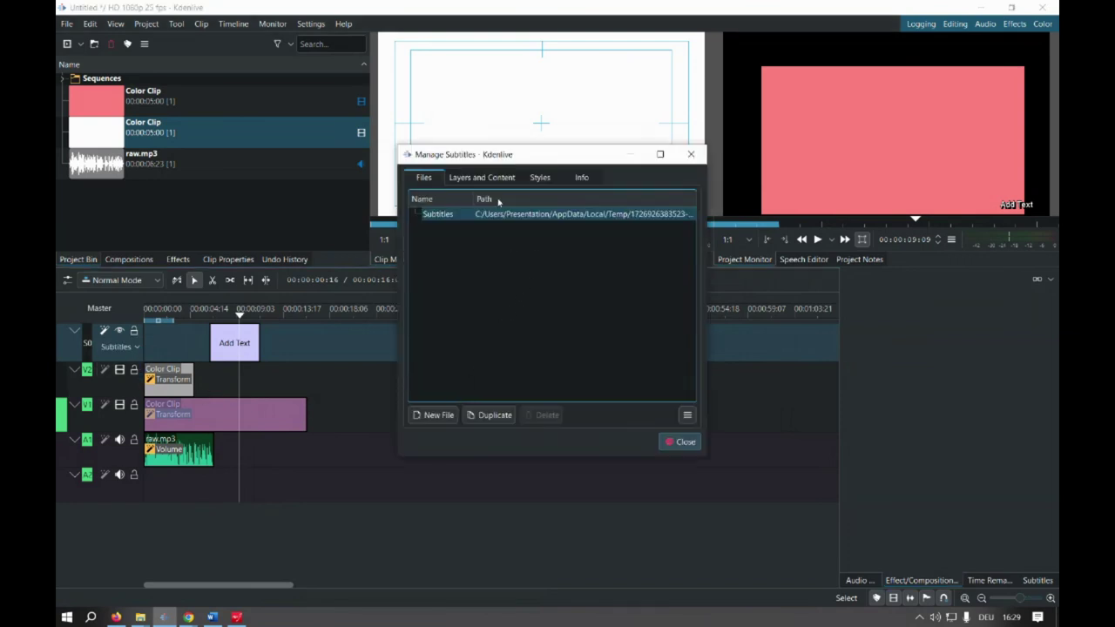
{"action": "left_click", "coordinate": [540, 177]}
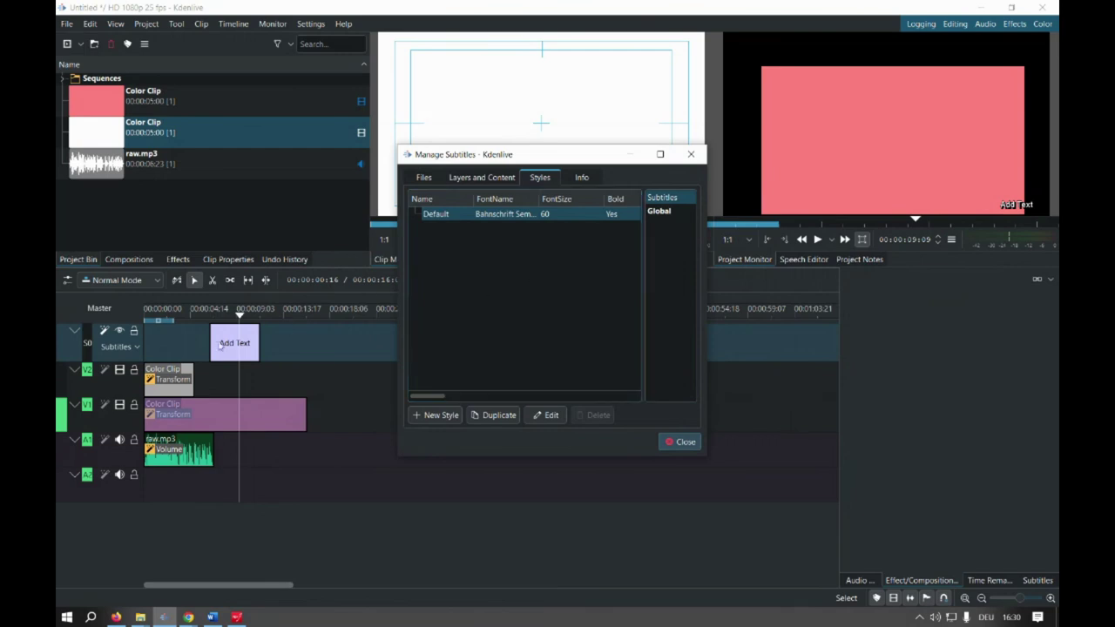
{"action": "left_click", "coordinate": [669, 442]}
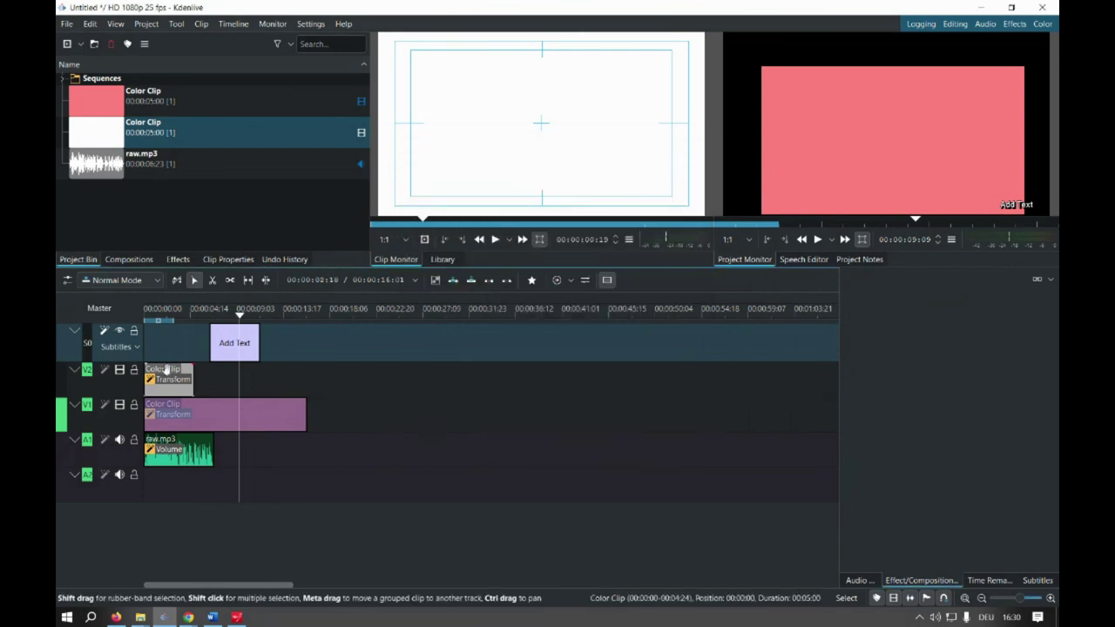
Step: Reopen the subtitle manager and examine its layers, styles, info and file options before closing it
{"action": "left_click", "coordinate": [135, 348]}
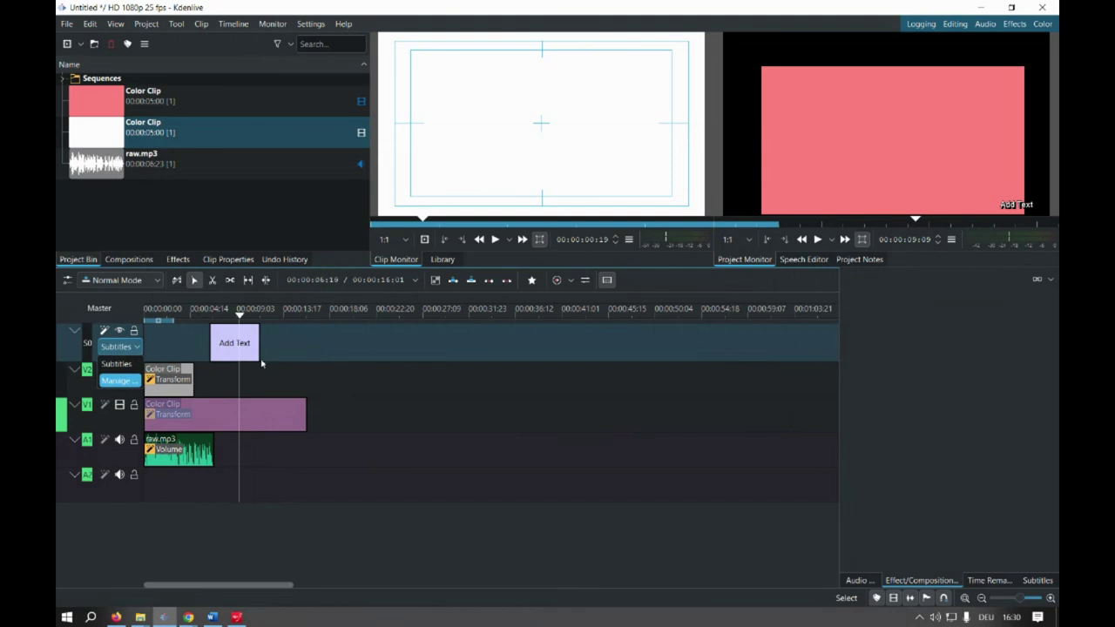
{"action": "left_click", "coordinate": [753, 419]}
{"action": "left_click", "coordinate": [119, 347]}
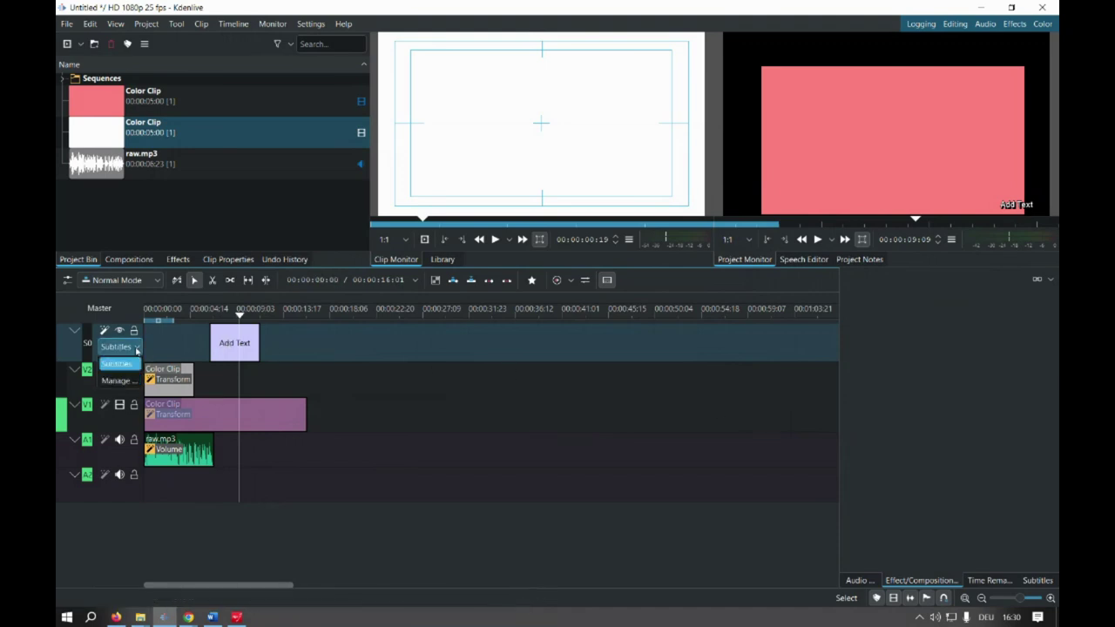
{"action": "left_click", "coordinate": [126, 380]}
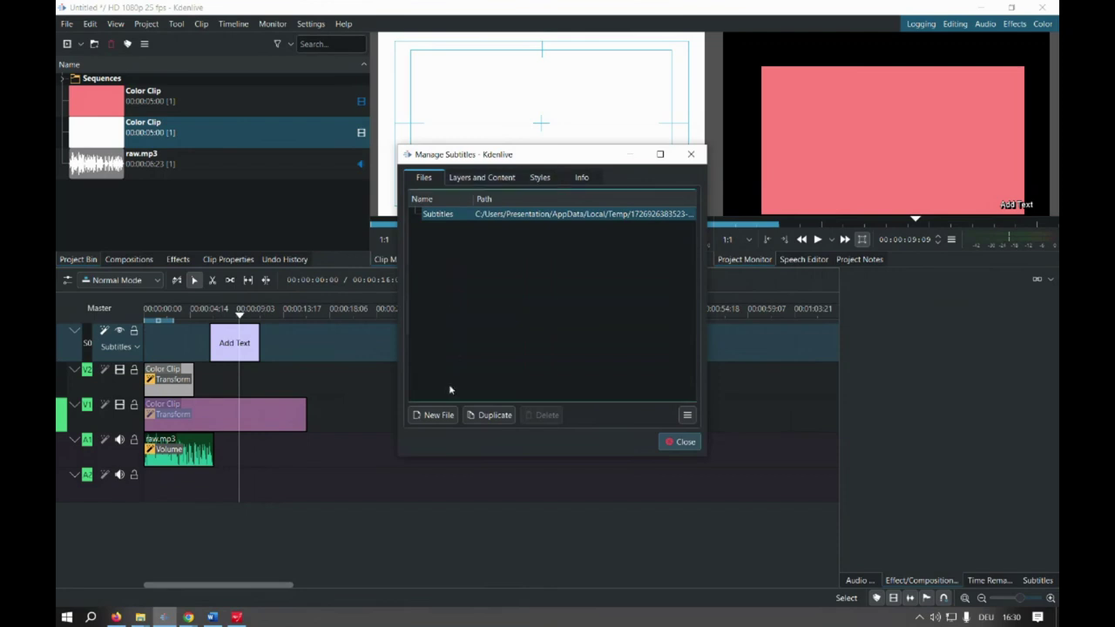
{"action": "left_click", "coordinate": [479, 178]}
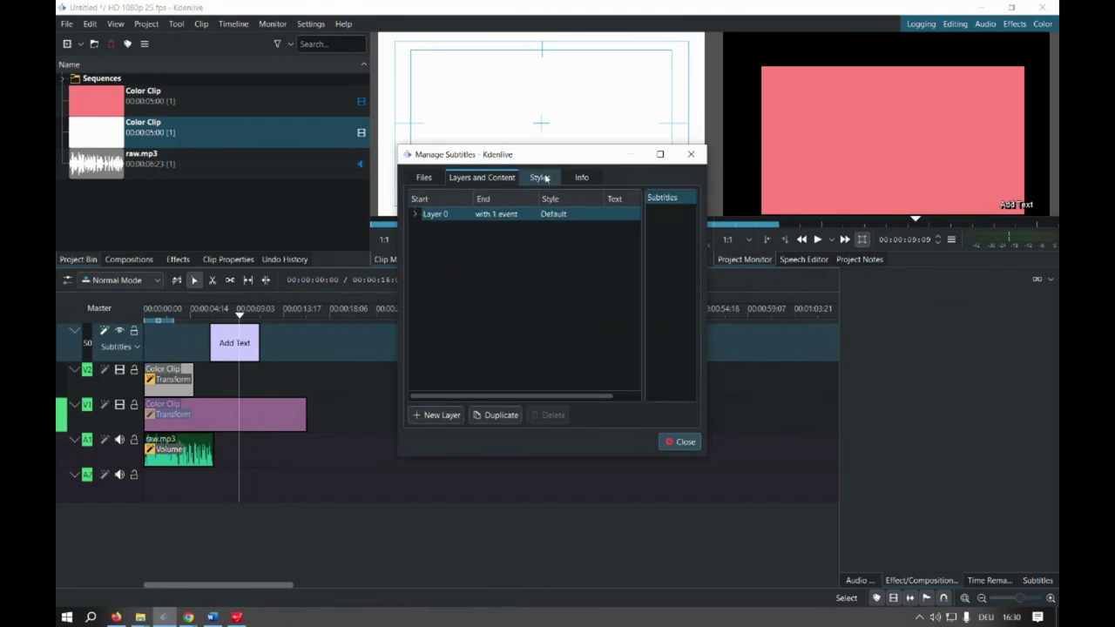
{"action": "left_click", "coordinate": [541, 178]}
{"action": "left_click", "coordinate": [582, 178]}
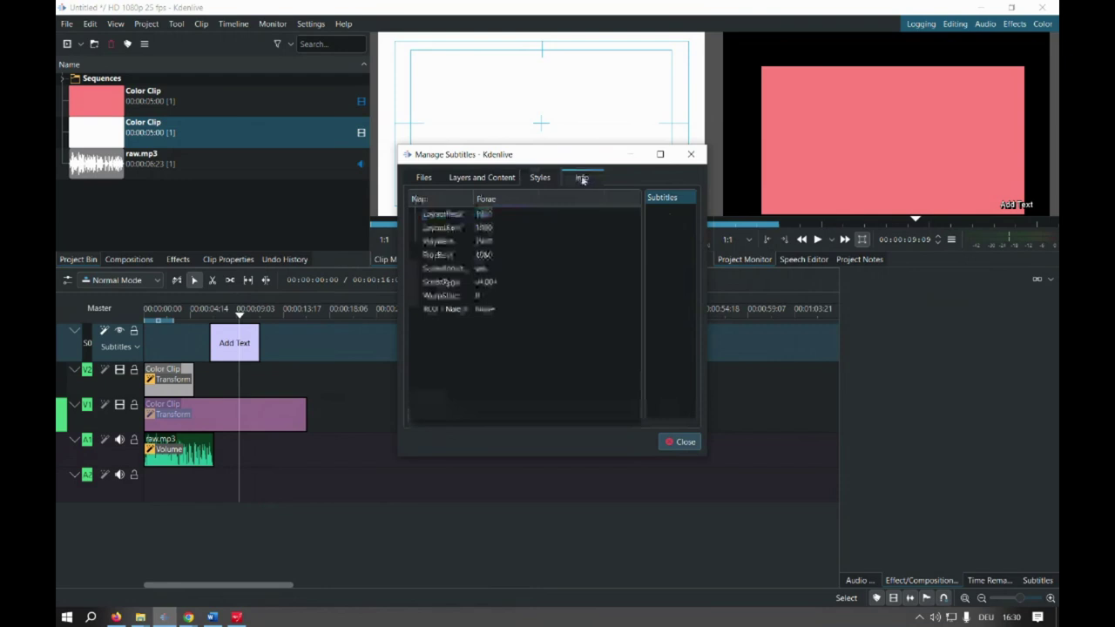
{"action": "left_click", "coordinate": [423, 178]}
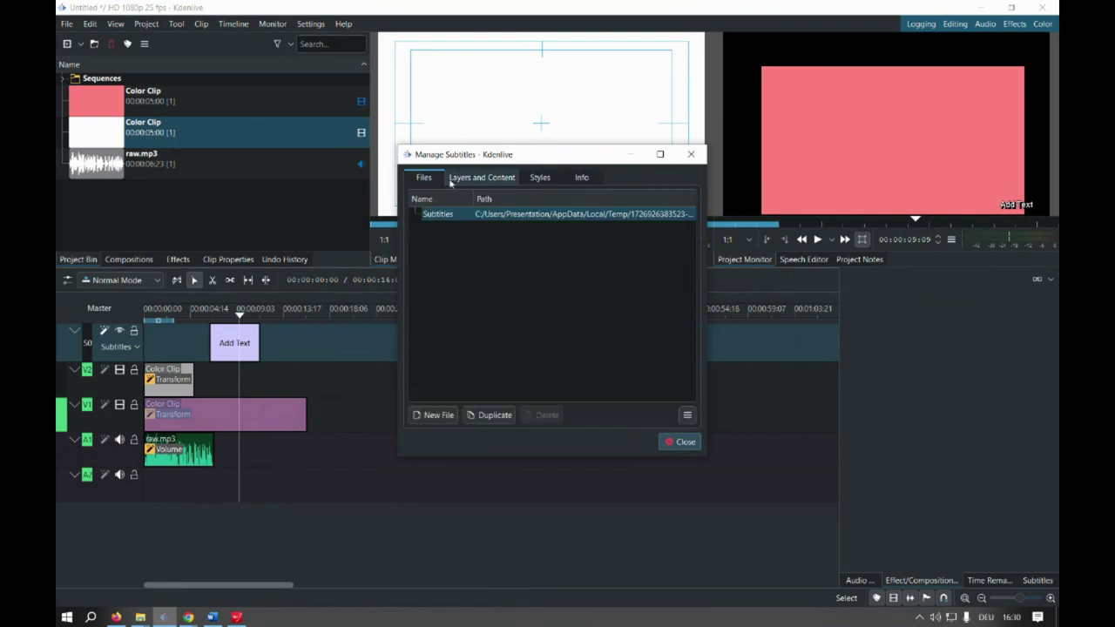
{"action": "left_click", "coordinate": [687, 416]}
{"action": "left_click", "coordinate": [632, 384]}
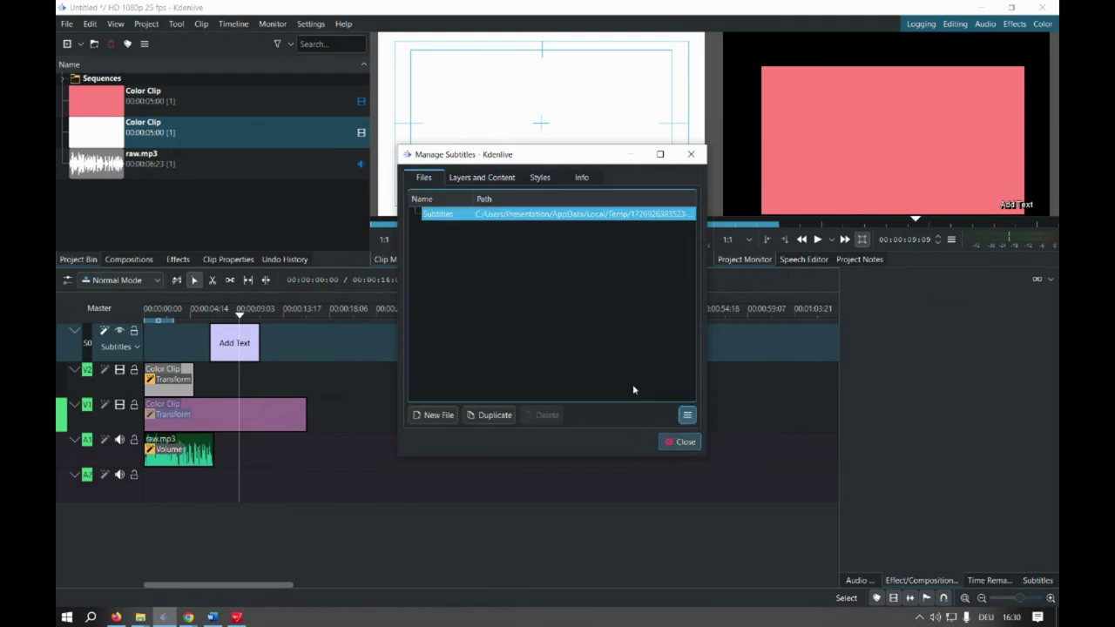
{"action": "left_click", "coordinate": [678, 443]}
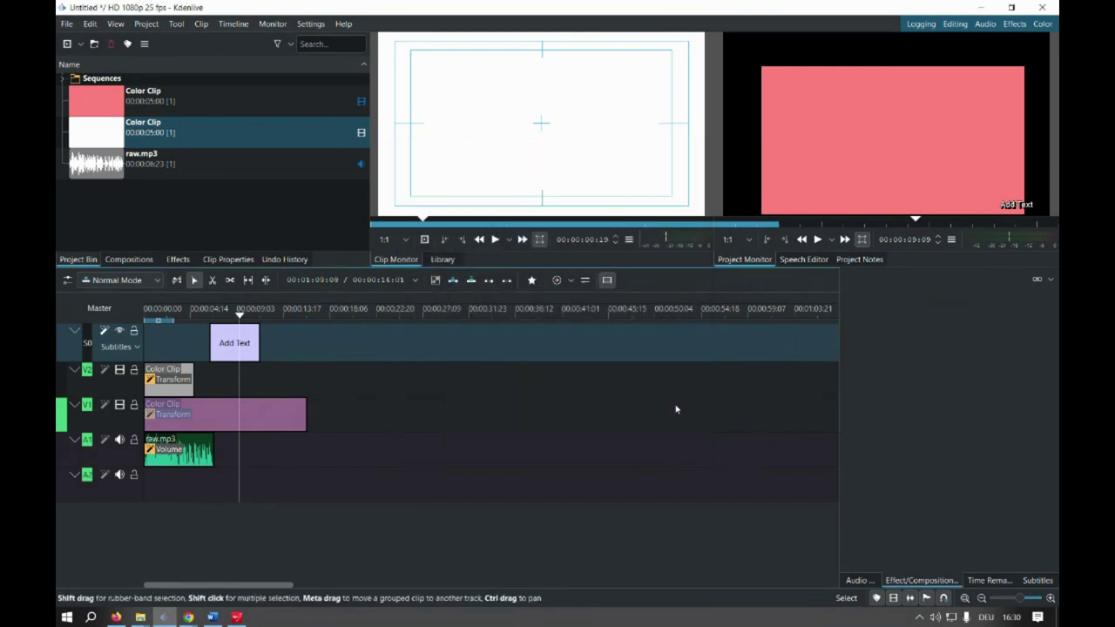
{"action": "left_click", "coordinate": [243, 347]}
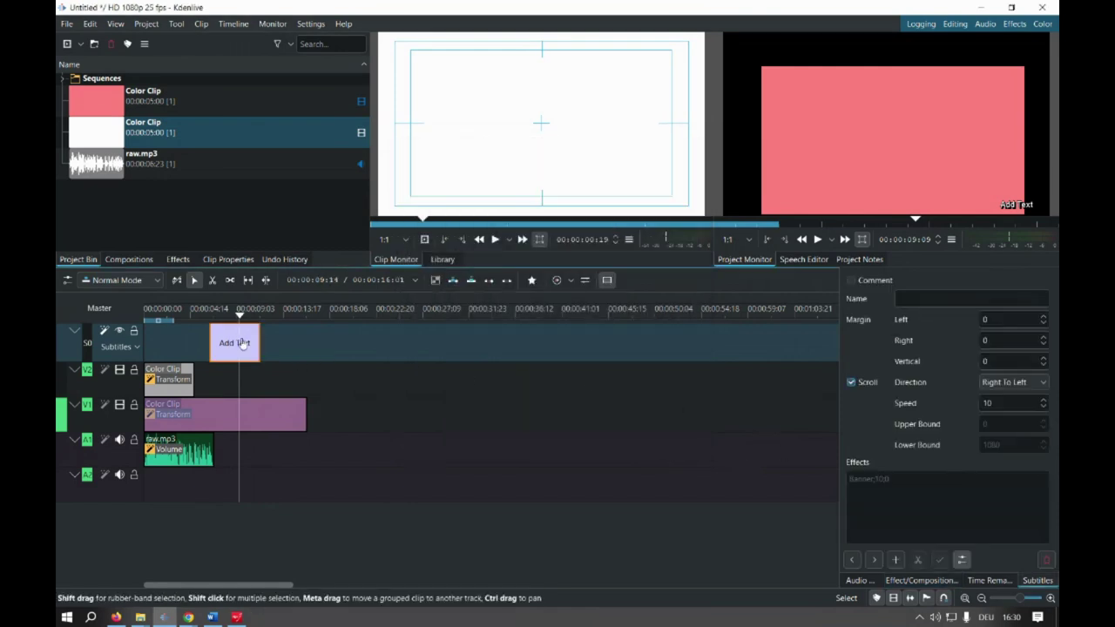
{"action": "left_click", "coordinate": [896, 560]}
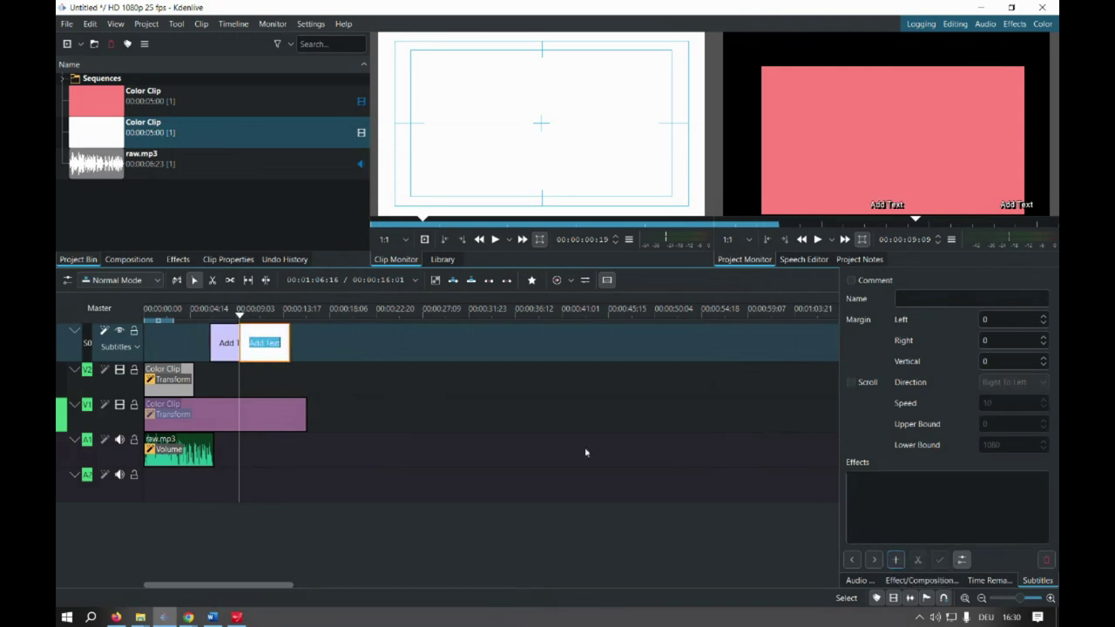
{"action": "left_click", "coordinate": [316, 341]}
{"action": "left_click", "coordinate": [279, 337]}
{"action": "key", "text": "Delete"}
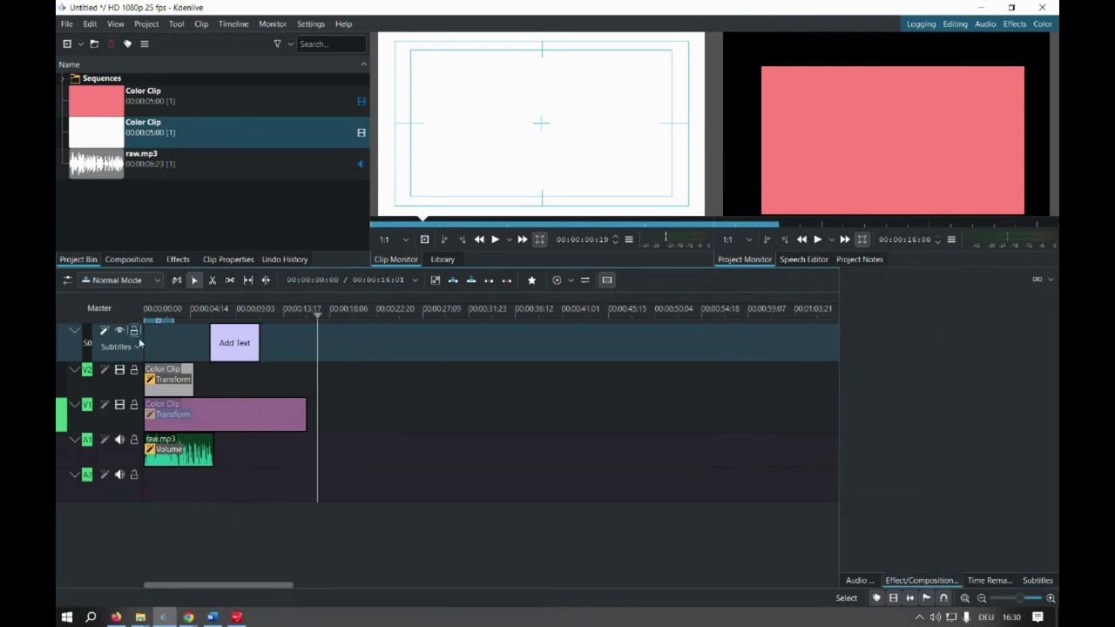
Step: Add two new layers to the Subtitles file in the subtitle manager and select Layer 1
{"action": "left_click", "coordinate": [135, 347]}
{"action": "left_click", "coordinate": [122, 381]}
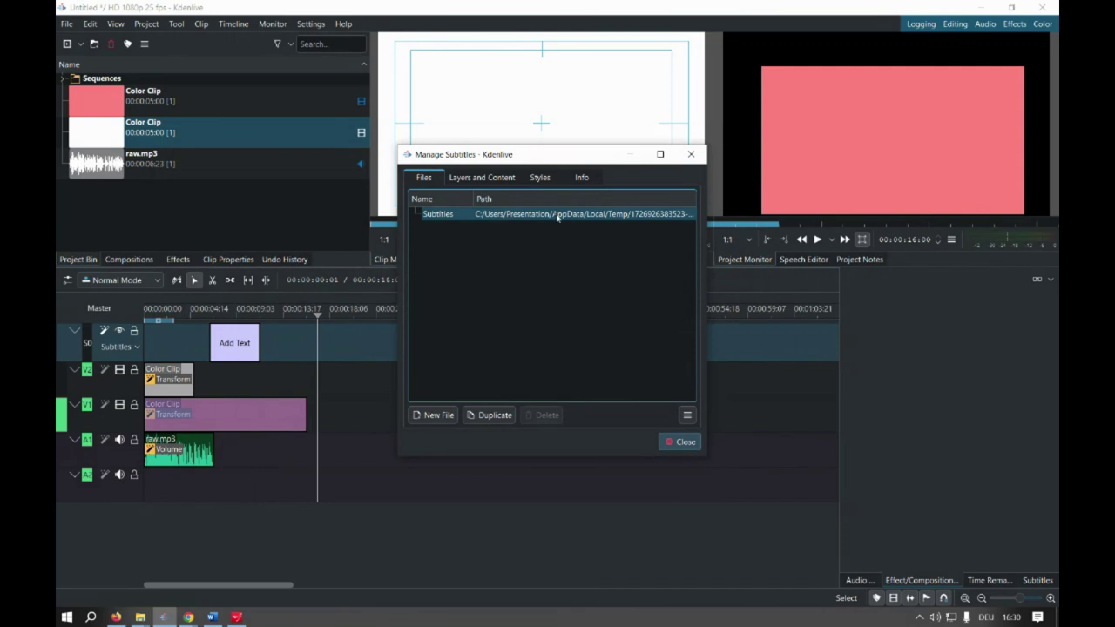
{"action": "left_click", "coordinate": [582, 176]}
{"action": "left_click", "coordinate": [532, 178]}
{"action": "left_click", "coordinate": [503, 181]}
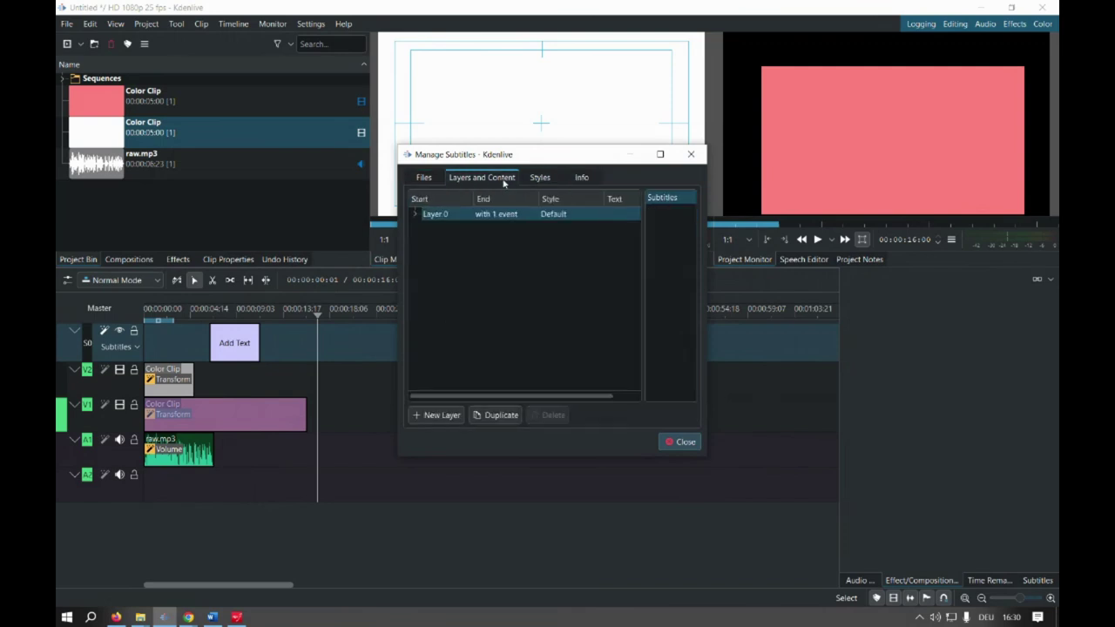
{"action": "left_click", "coordinate": [432, 415]}
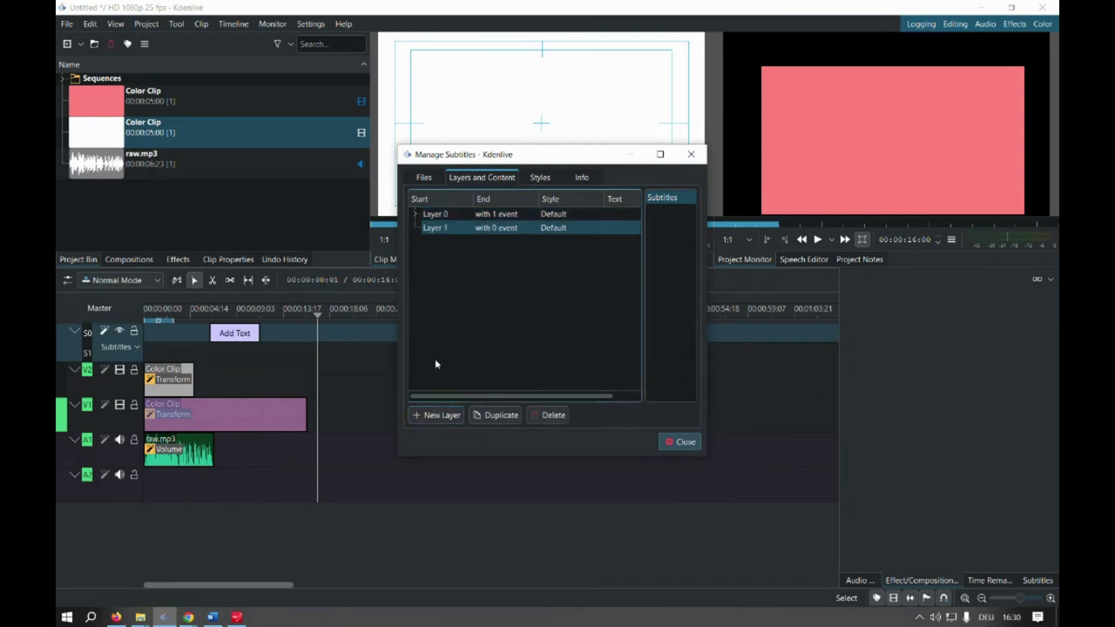
{"action": "left_click", "coordinate": [441, 414]}
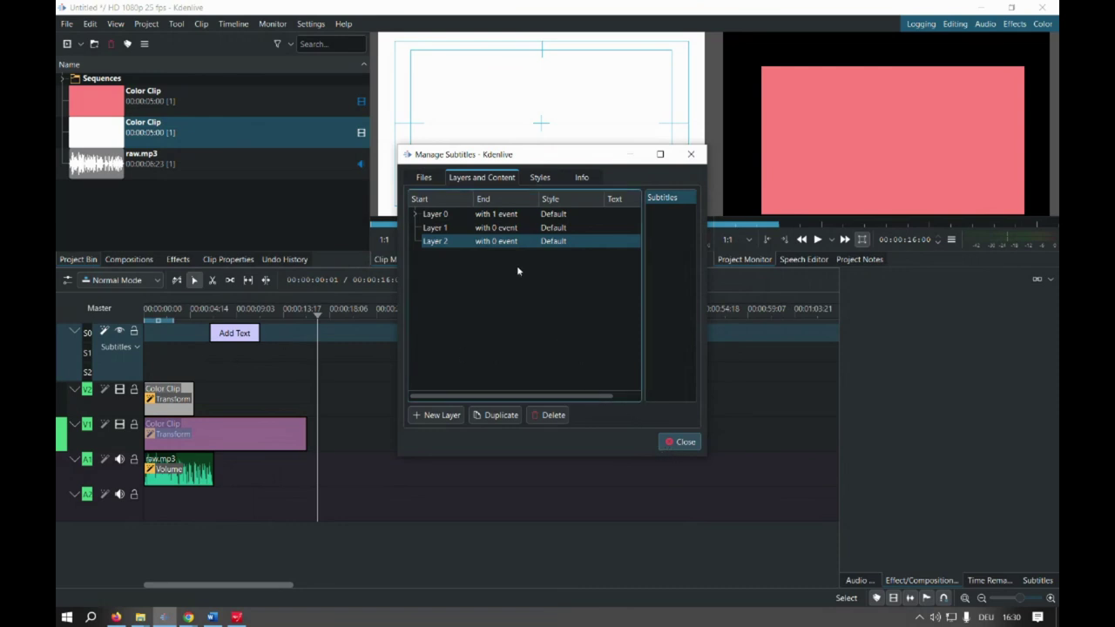
{"action": "left_click", "coordinate": [503, 229]}
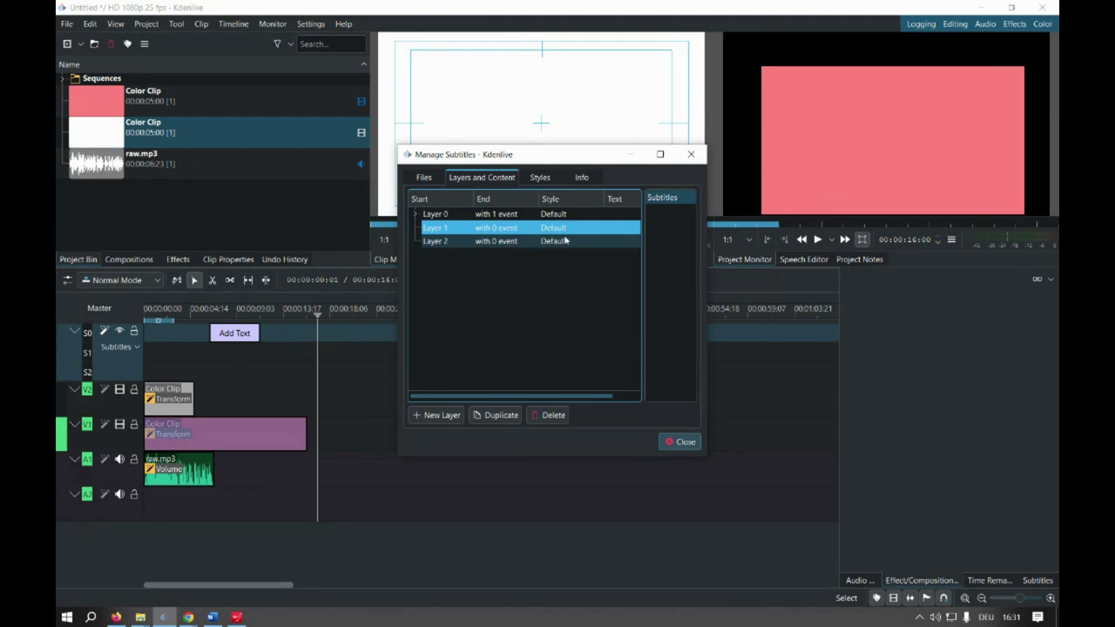
Step: Compare the styles of the Subtitles file with the Global ones, return to the layer list and close the subtitle manager
{"action": "left_click", "coordinate": [539, 177]}
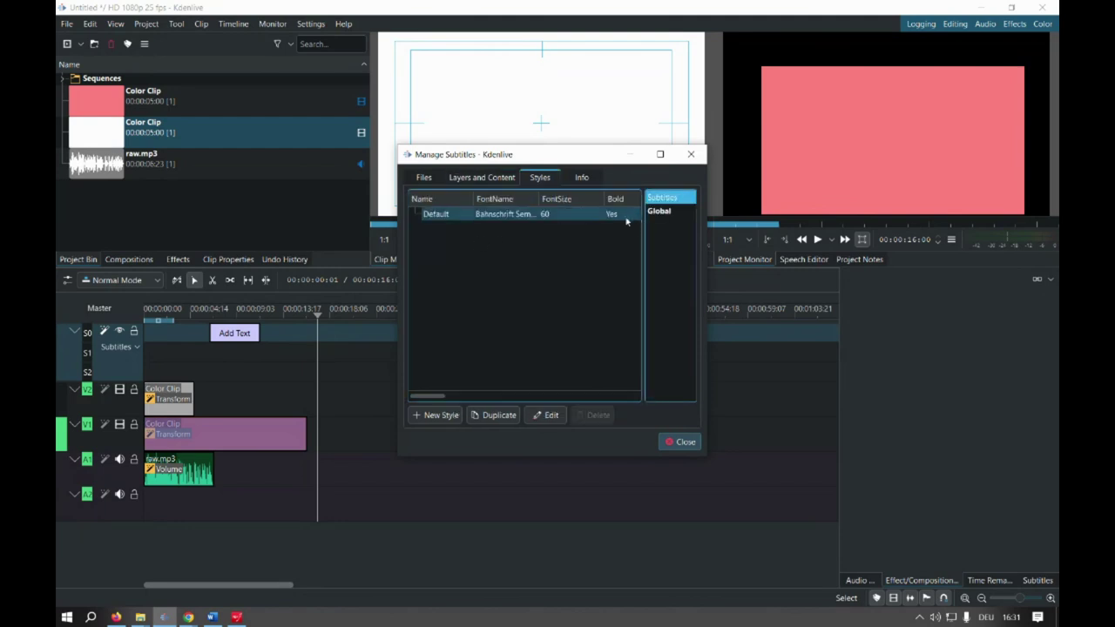
{"action": "left_click", "coordinate": [660, 211]}
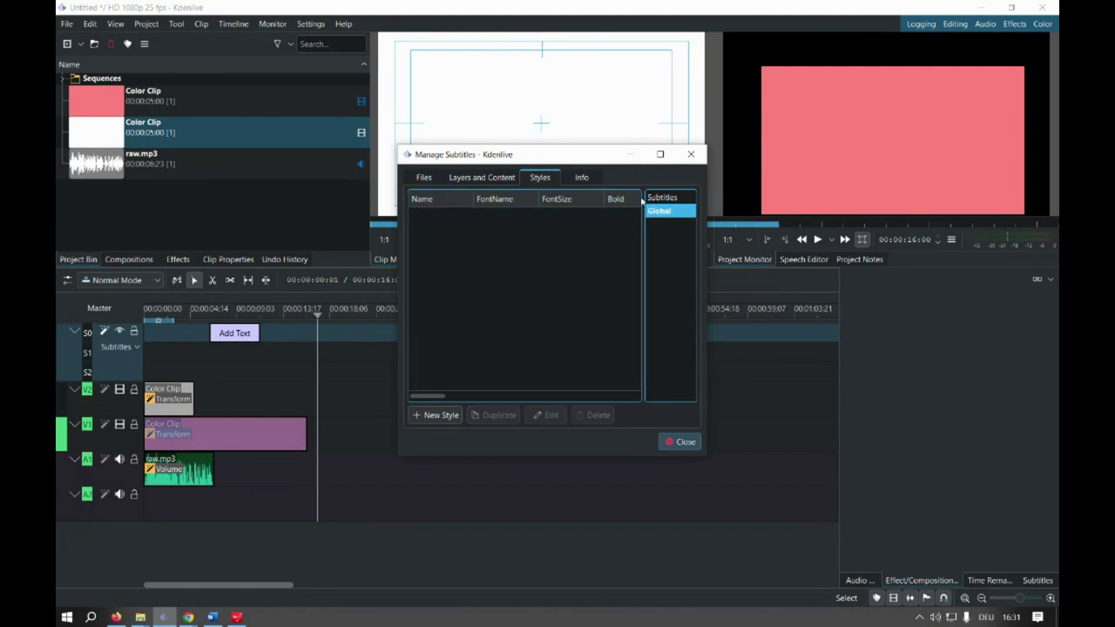
{"action": "left_click", "coordinate": [662, 198]}
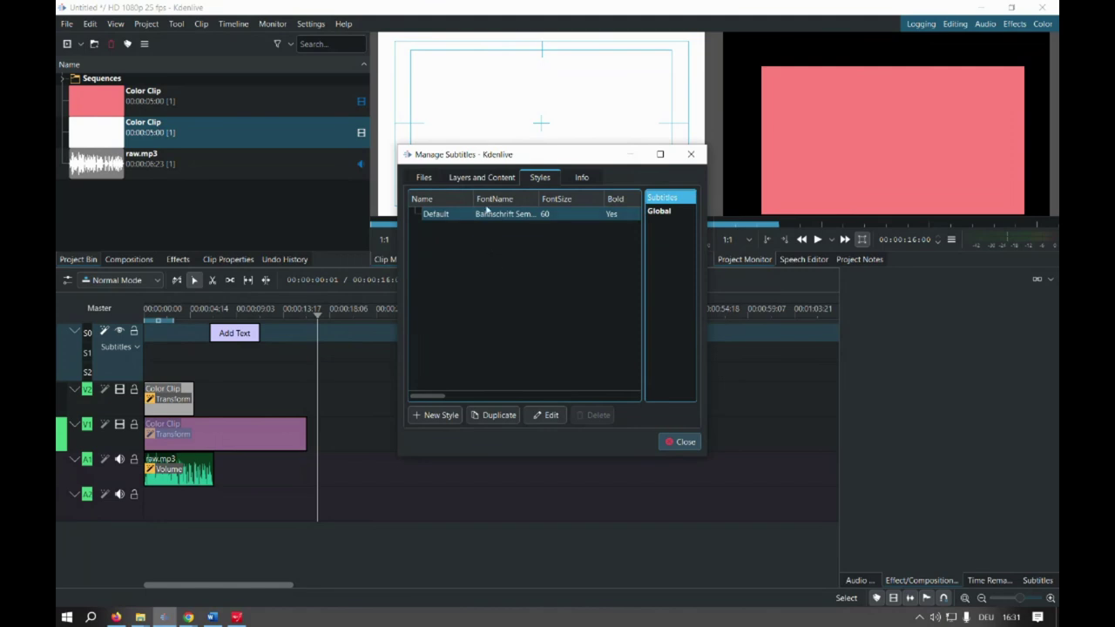
{"action": "left_click", "coordinate": [493, 178]}
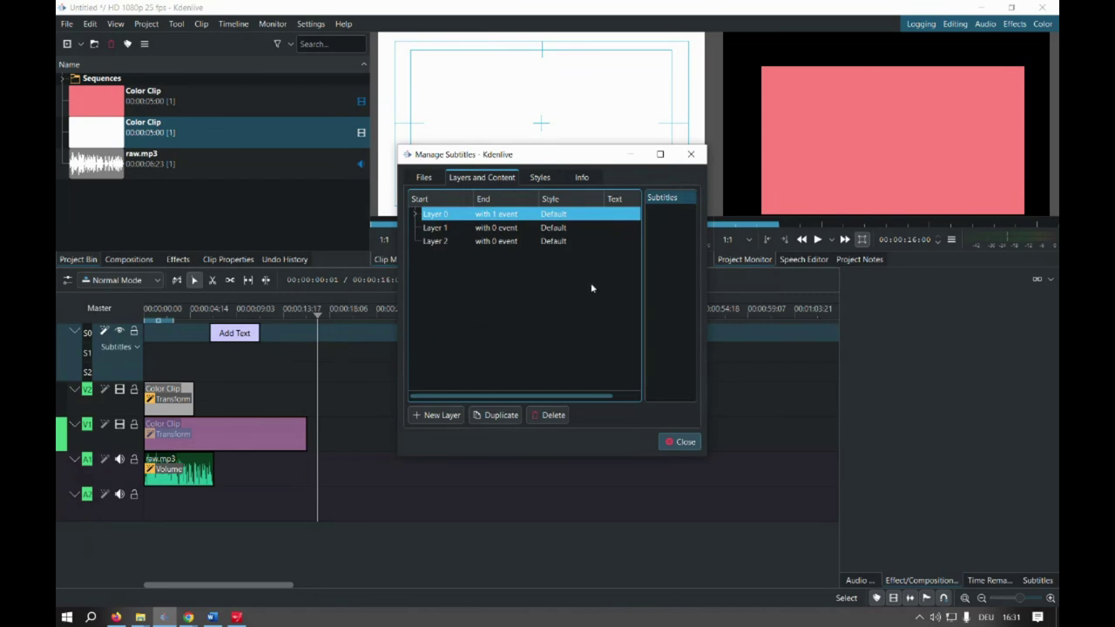
{"action": "left_click", "coordinate": [681, 442]}
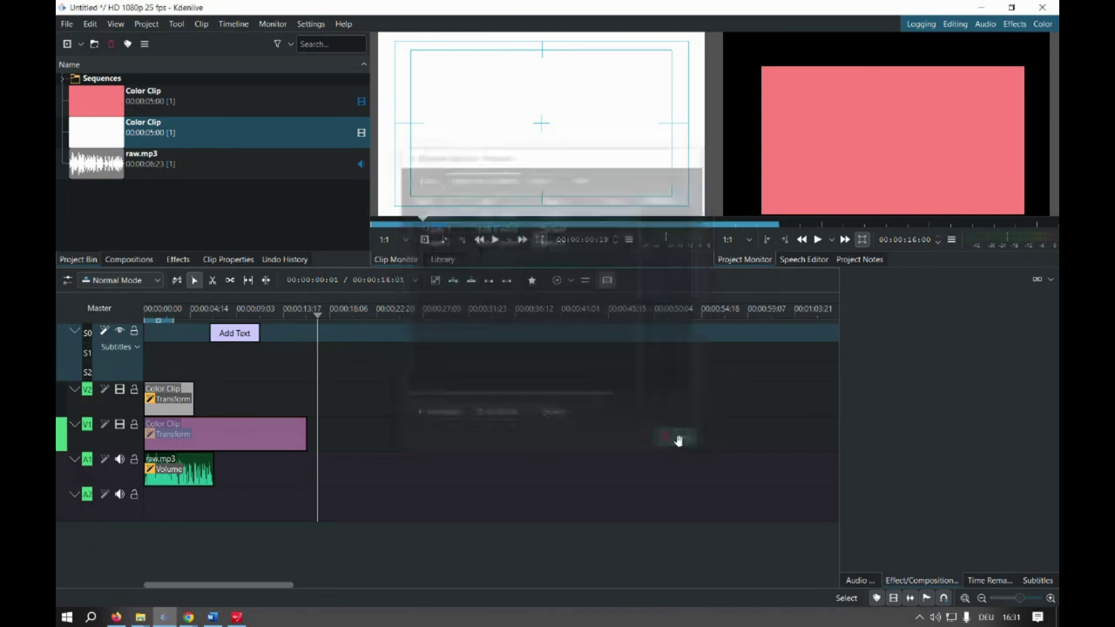
Step: Open the subtitle file export, check the available file types with Sub Station Alpha (*.ass) kept, and cancel the export
{"action": "left_click", "coordinate": [144, 25]}
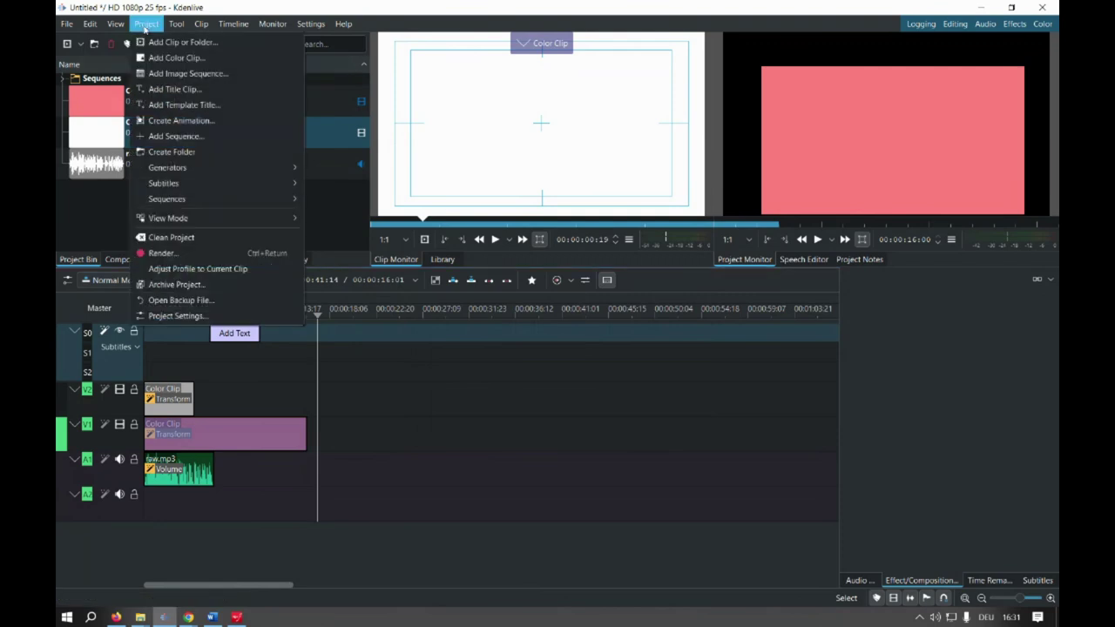
{"action": "mouse_move", "coordinate": [212, 204]}
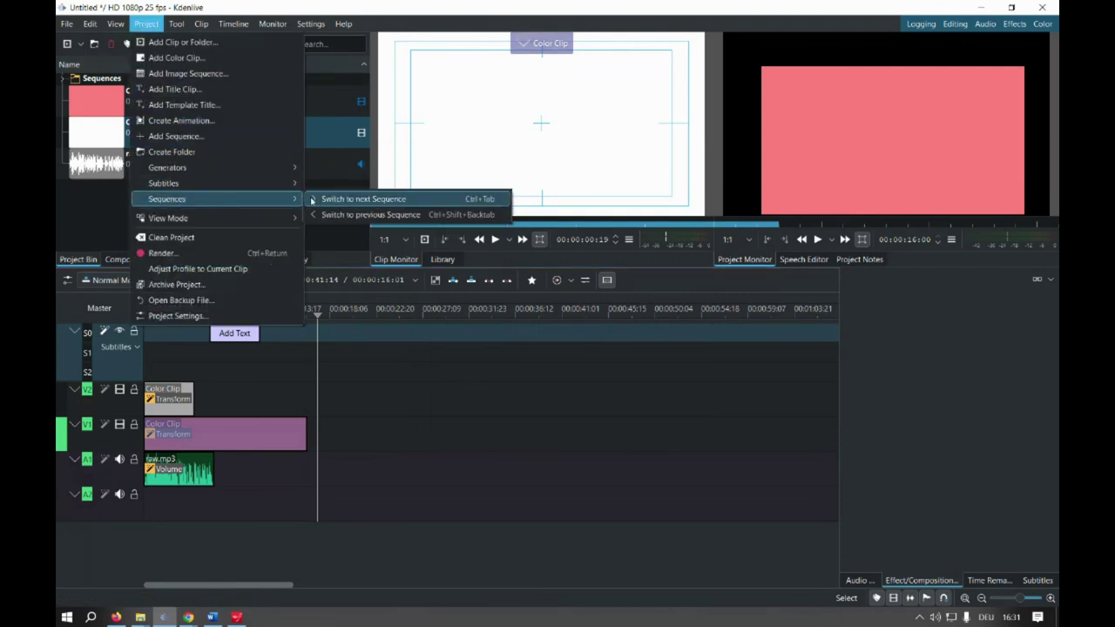
{"action": "mouse_move", "coordinate": [270, 184]}
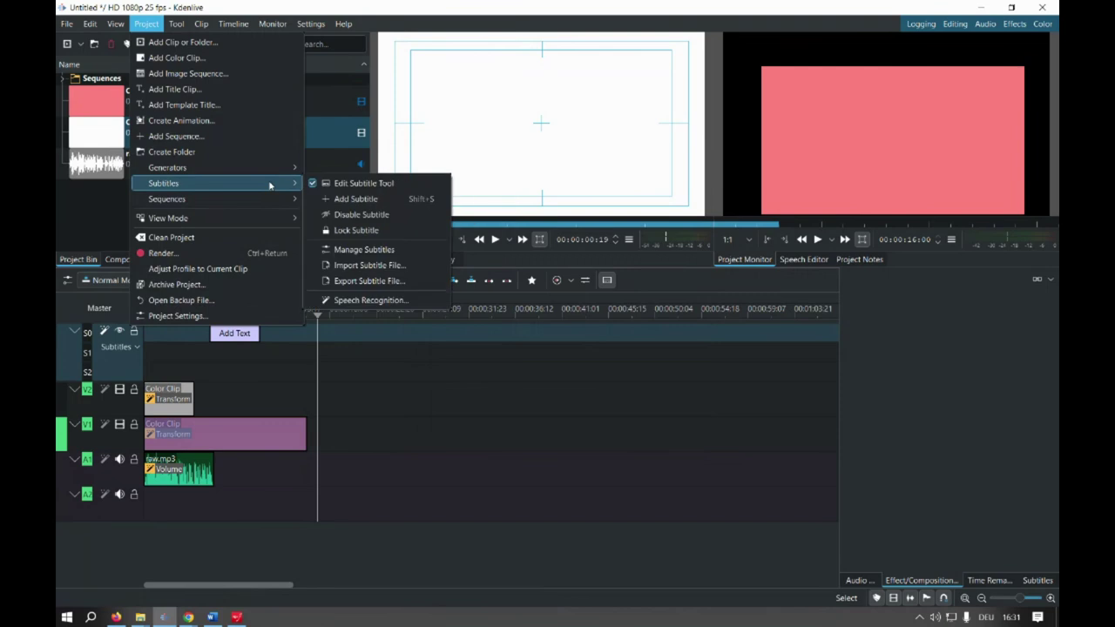
{"action": "left_click", "coordinate": [370, 281]}
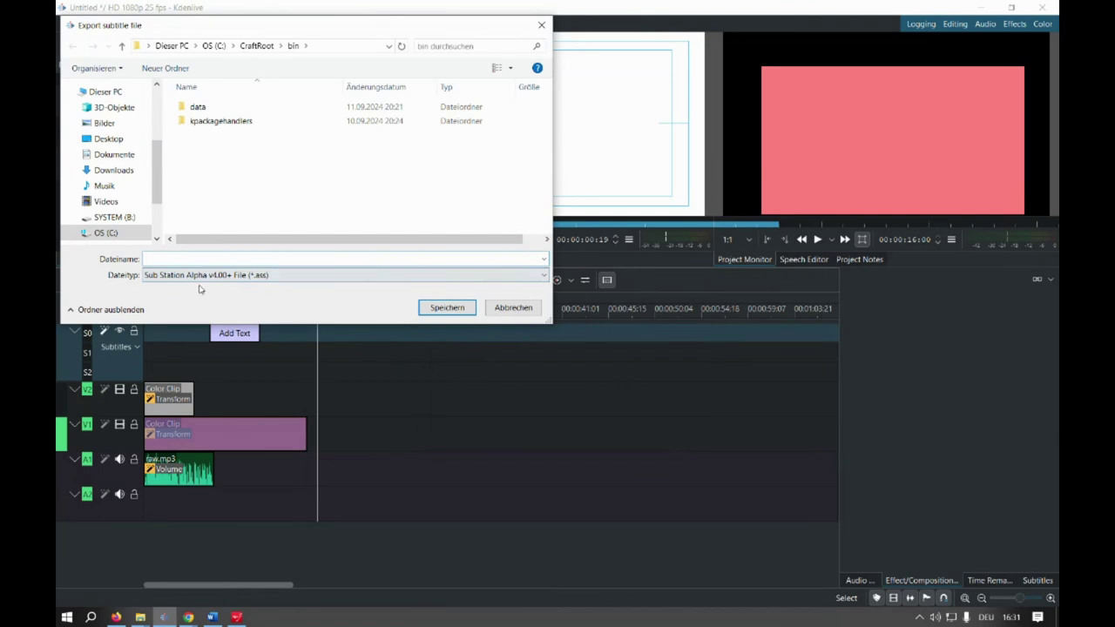
{"action": "left_click", "coordinate": [305, 279]}
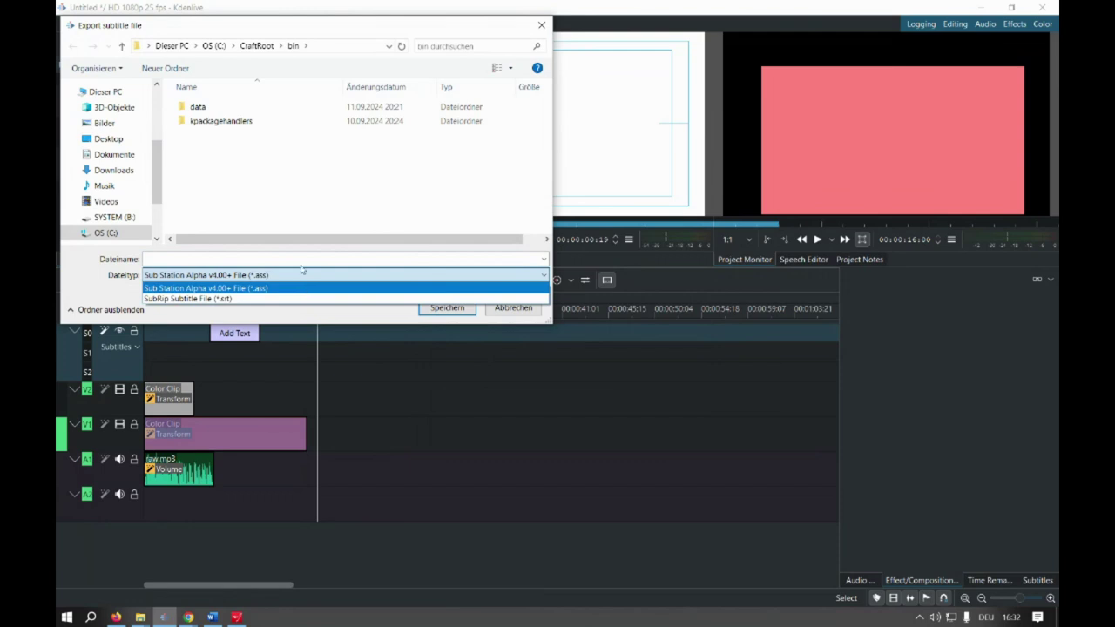
{"action": "left_click", "coordinate": [305, 291]}
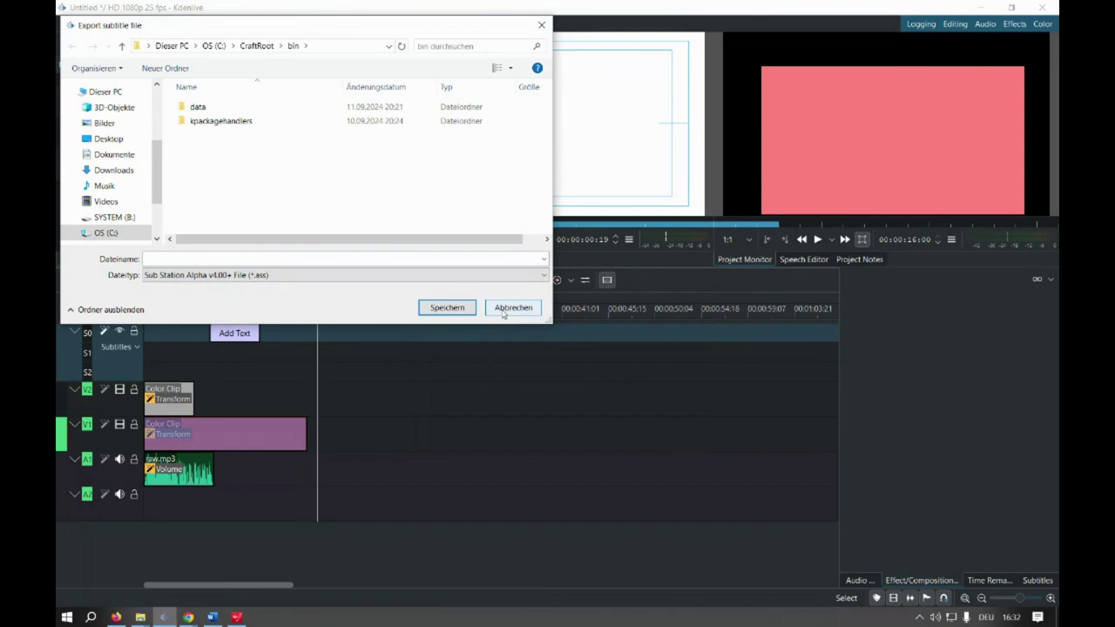
{"action": "left_click", "coordinate": [513, 307]}
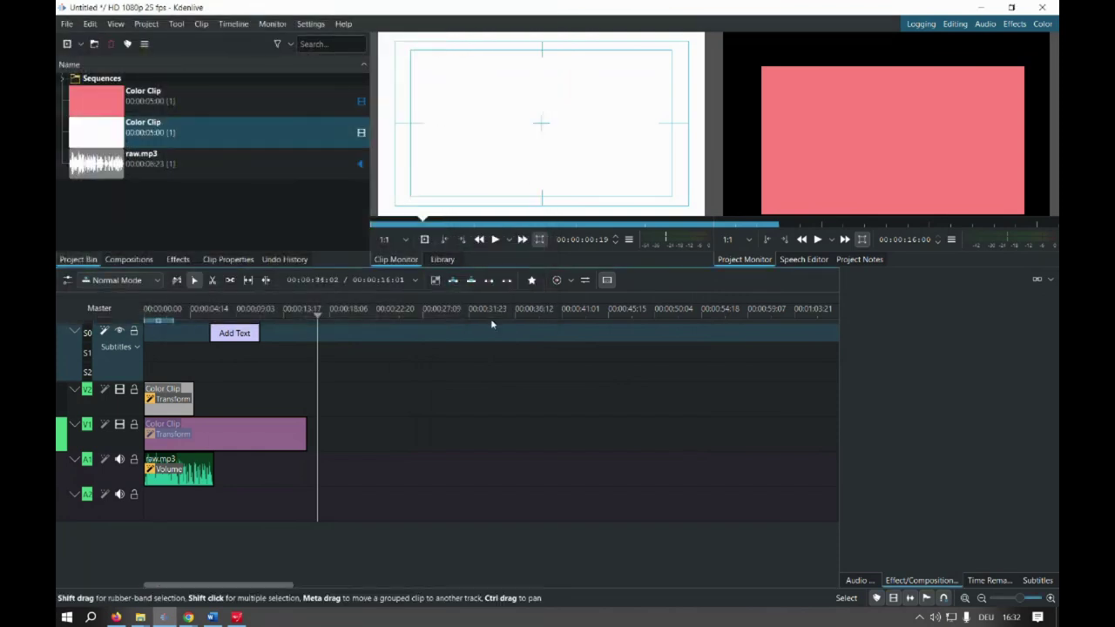
{"action": "key", "text": "alt+Tab"}
{"action": "key", "text": "alt+Tab"}
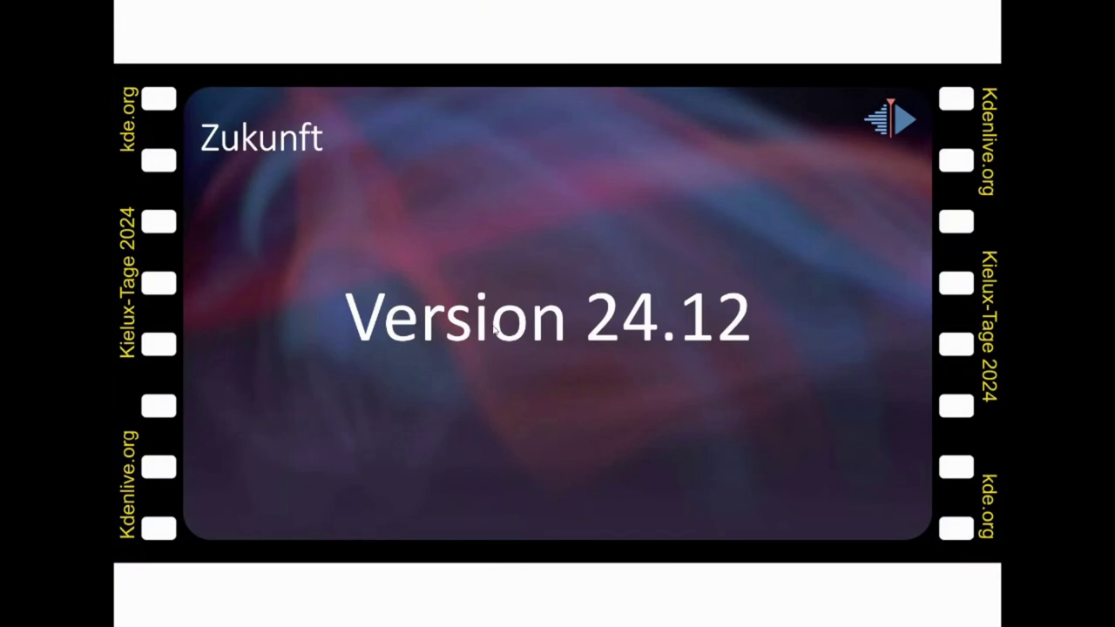
{"action": "key", "text": "Right"}
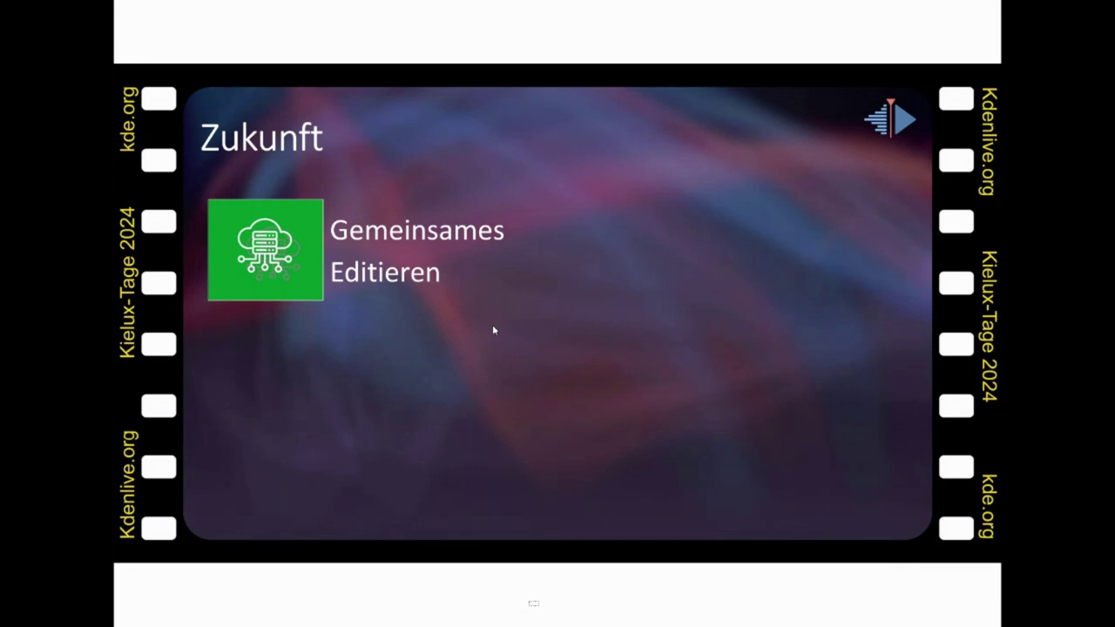
{"action": "key", "text": "Right"}
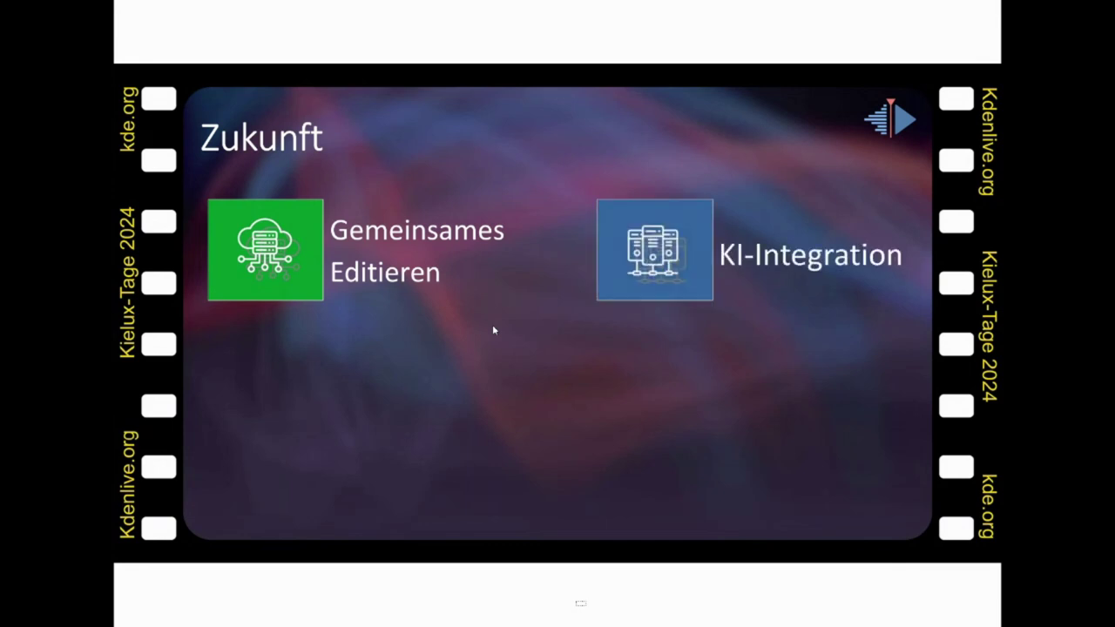